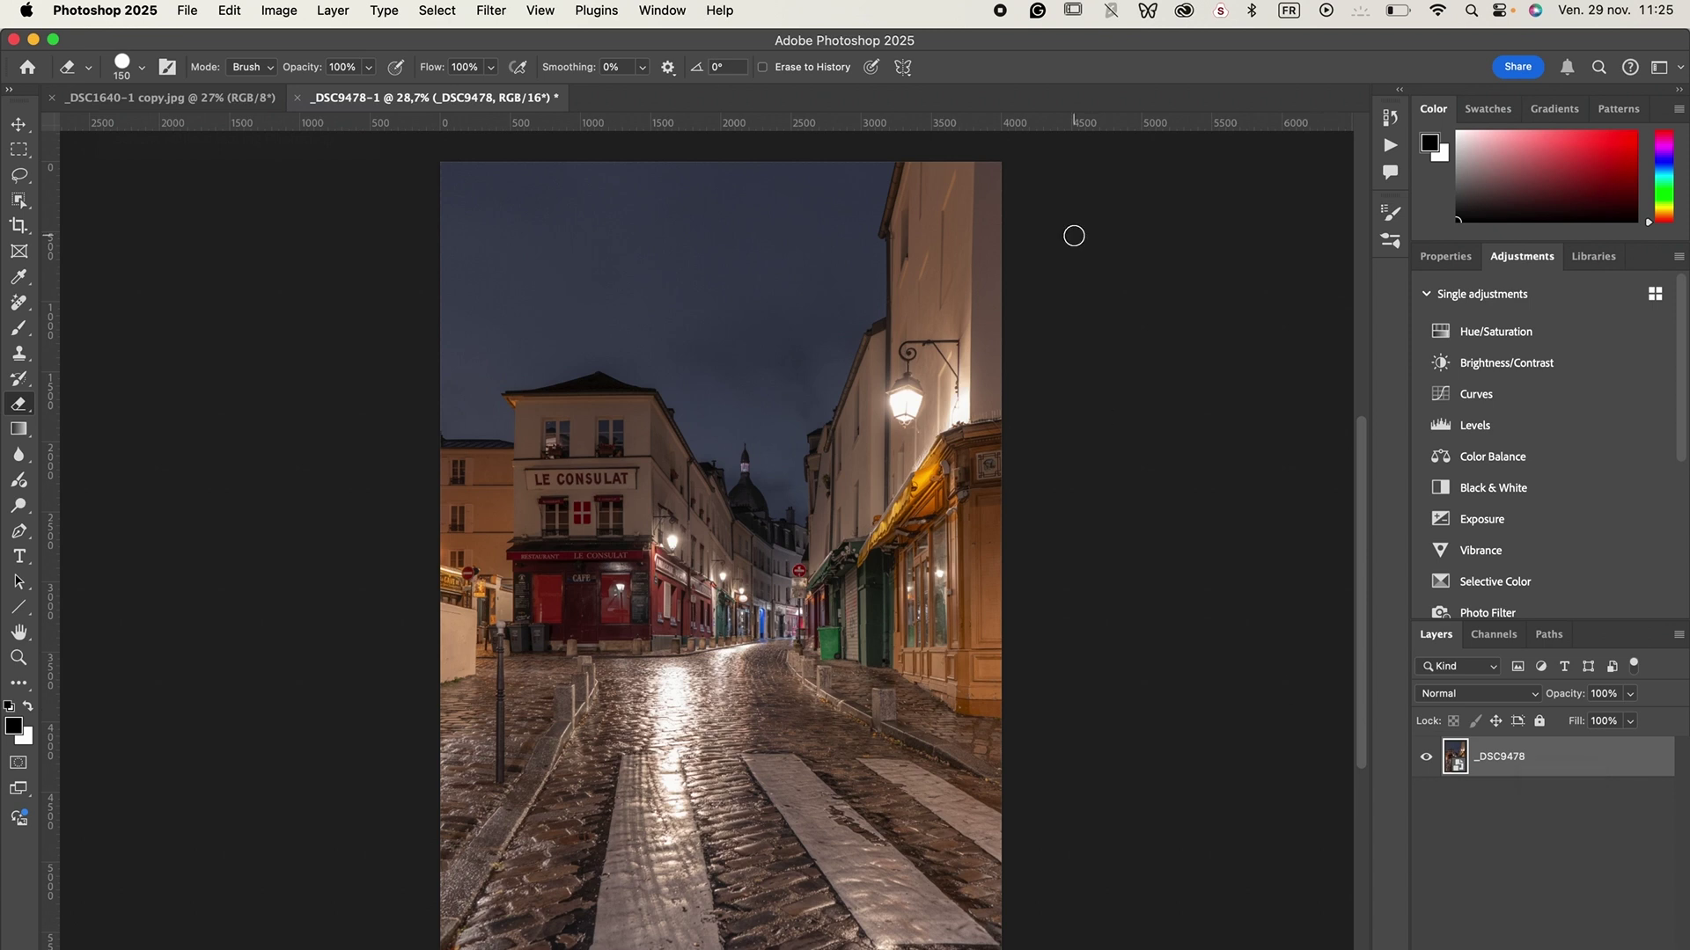
Step: Open Sky Replacement from the Edit menu
click(277, 7)
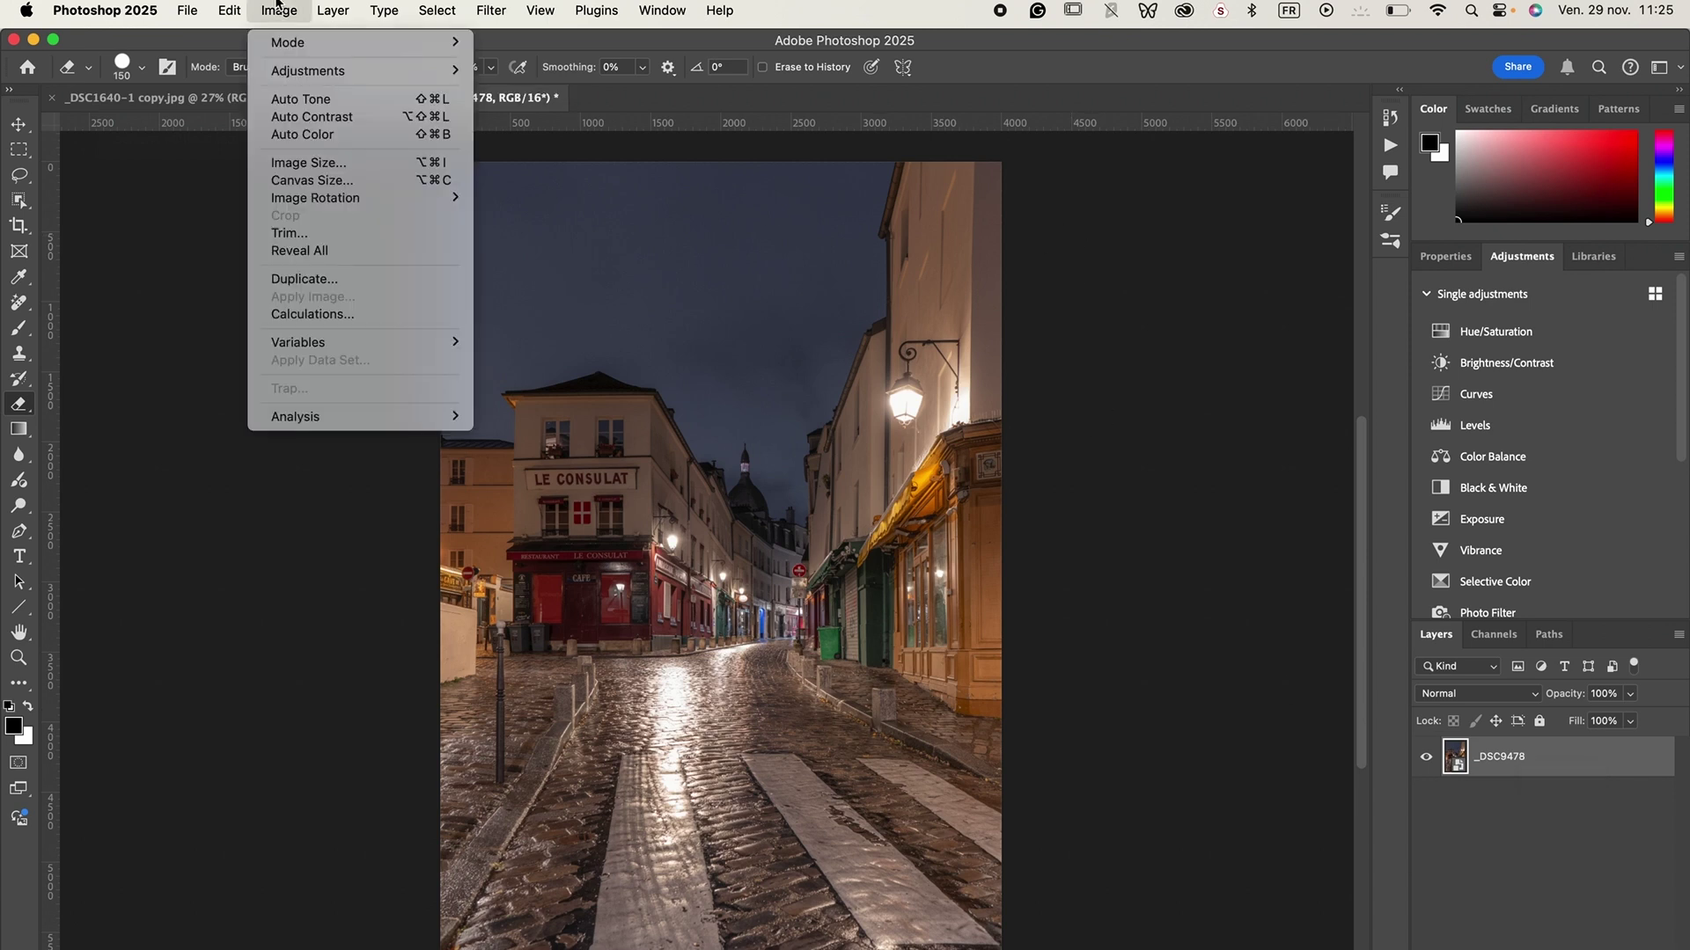
click(277, 4)
click(241, 5)
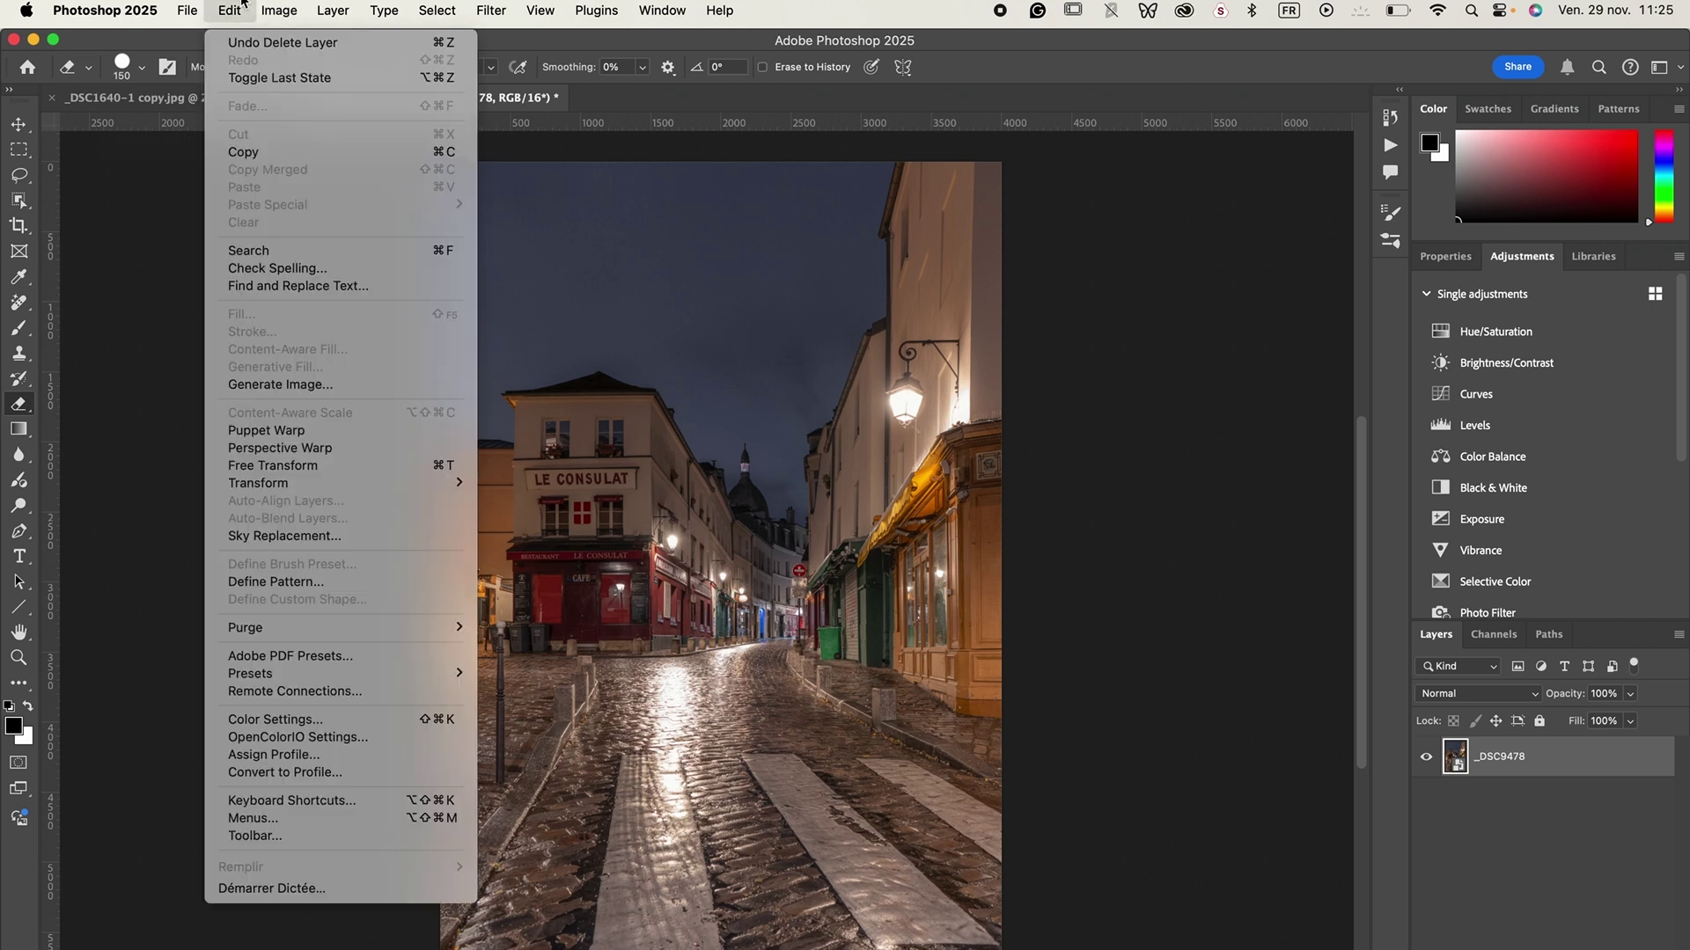
click(256, 542)
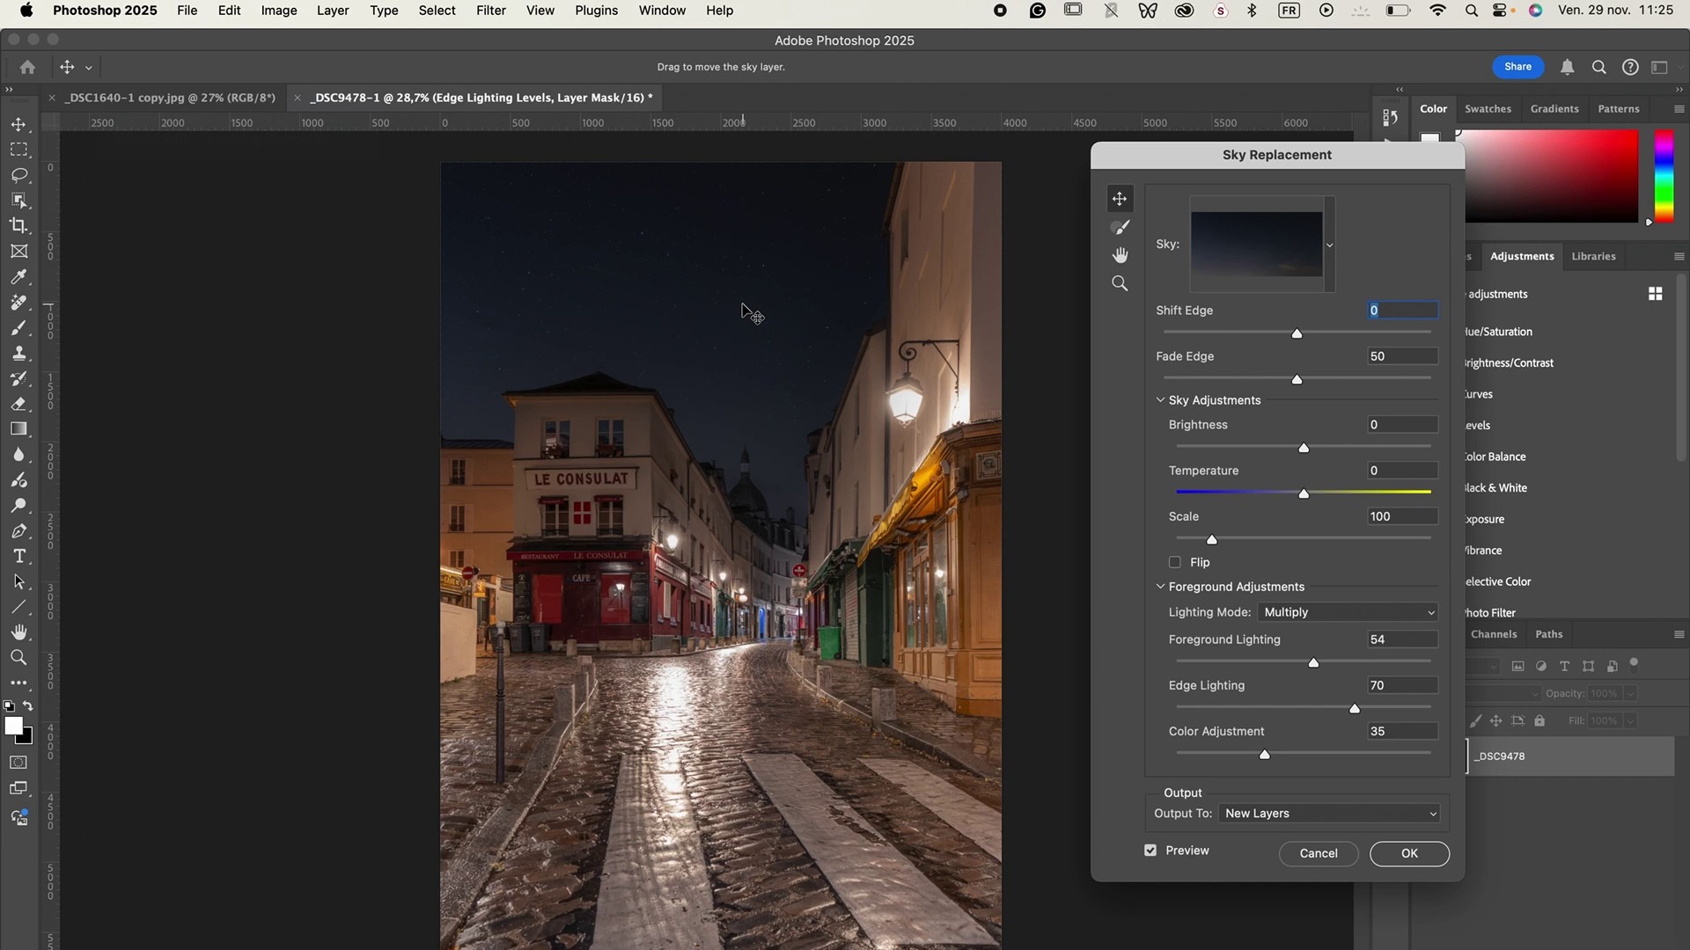
Step: Pick a dark starry night preset from the sky list and apply it
click(1331, 236)
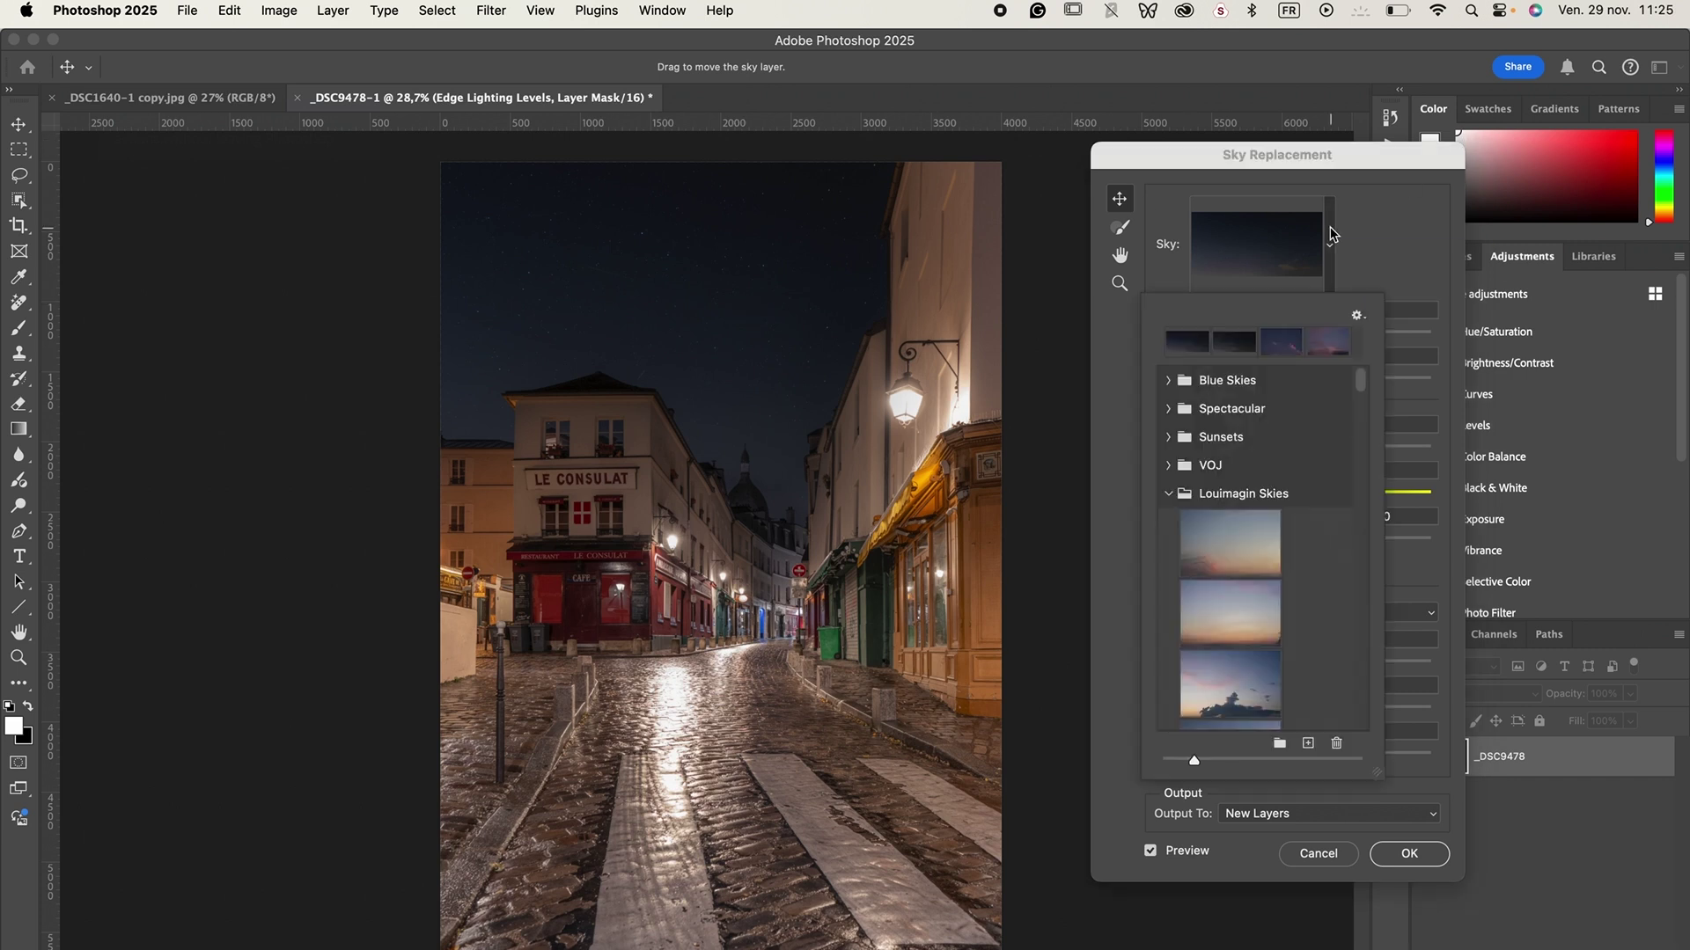
scroll(1362, 446, down, 3)
scroll(1362, 440, up, 3)
drag(1362, 380, 1353, 575)
click(1254, 528)
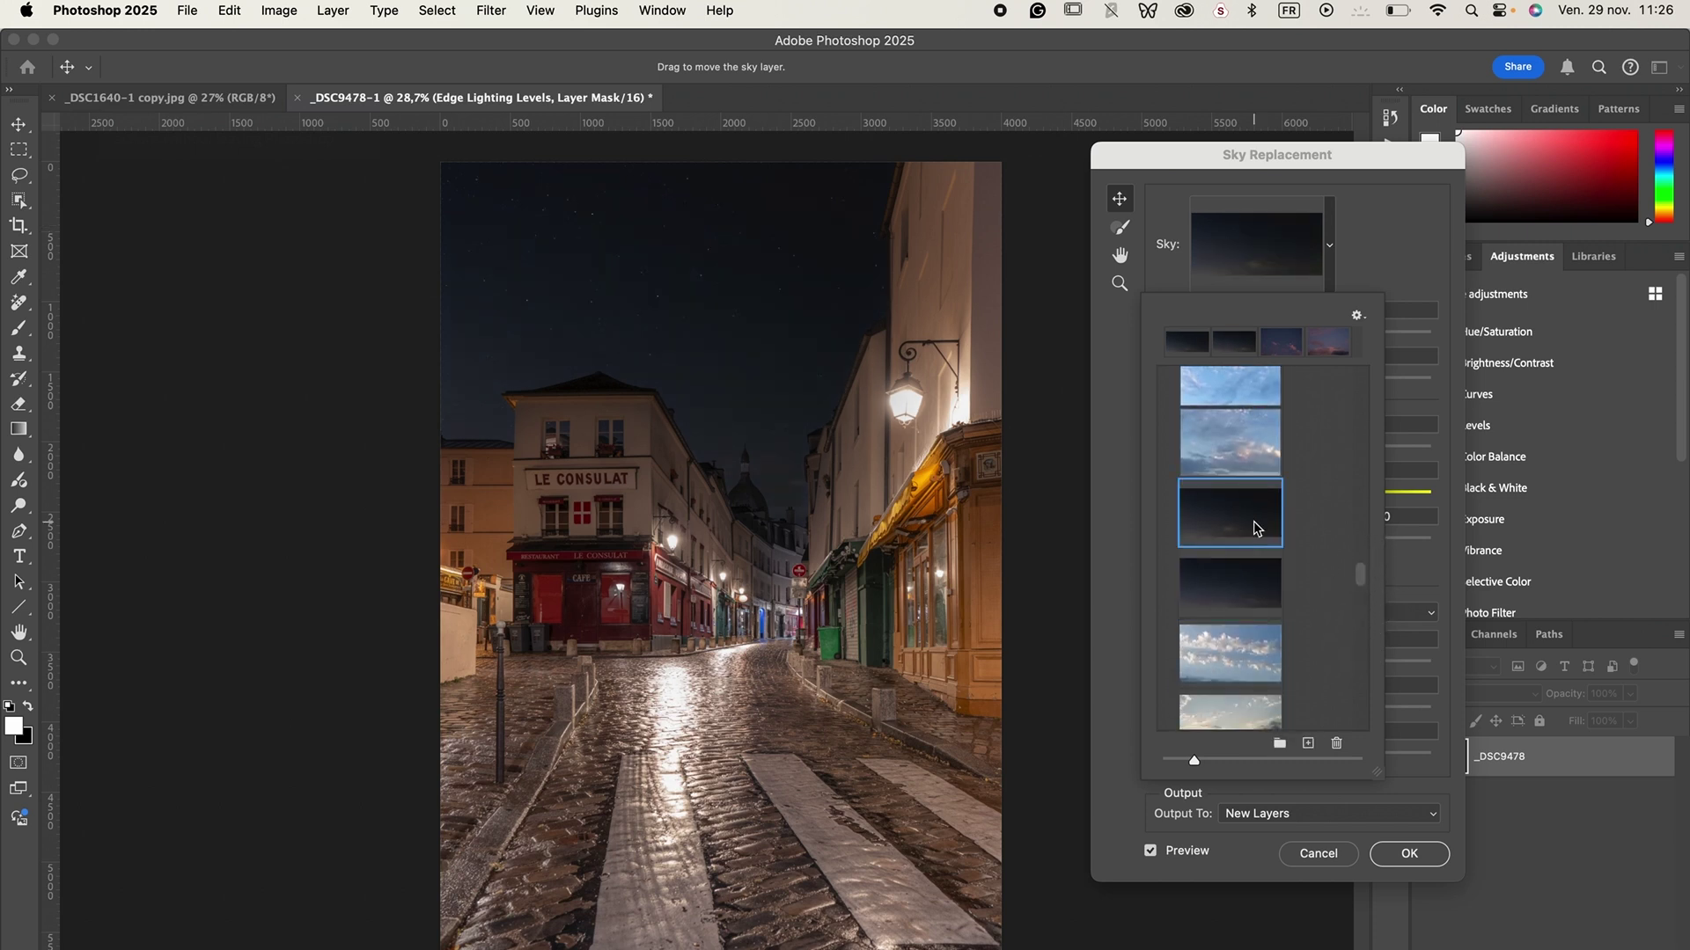
click(1232, 604)
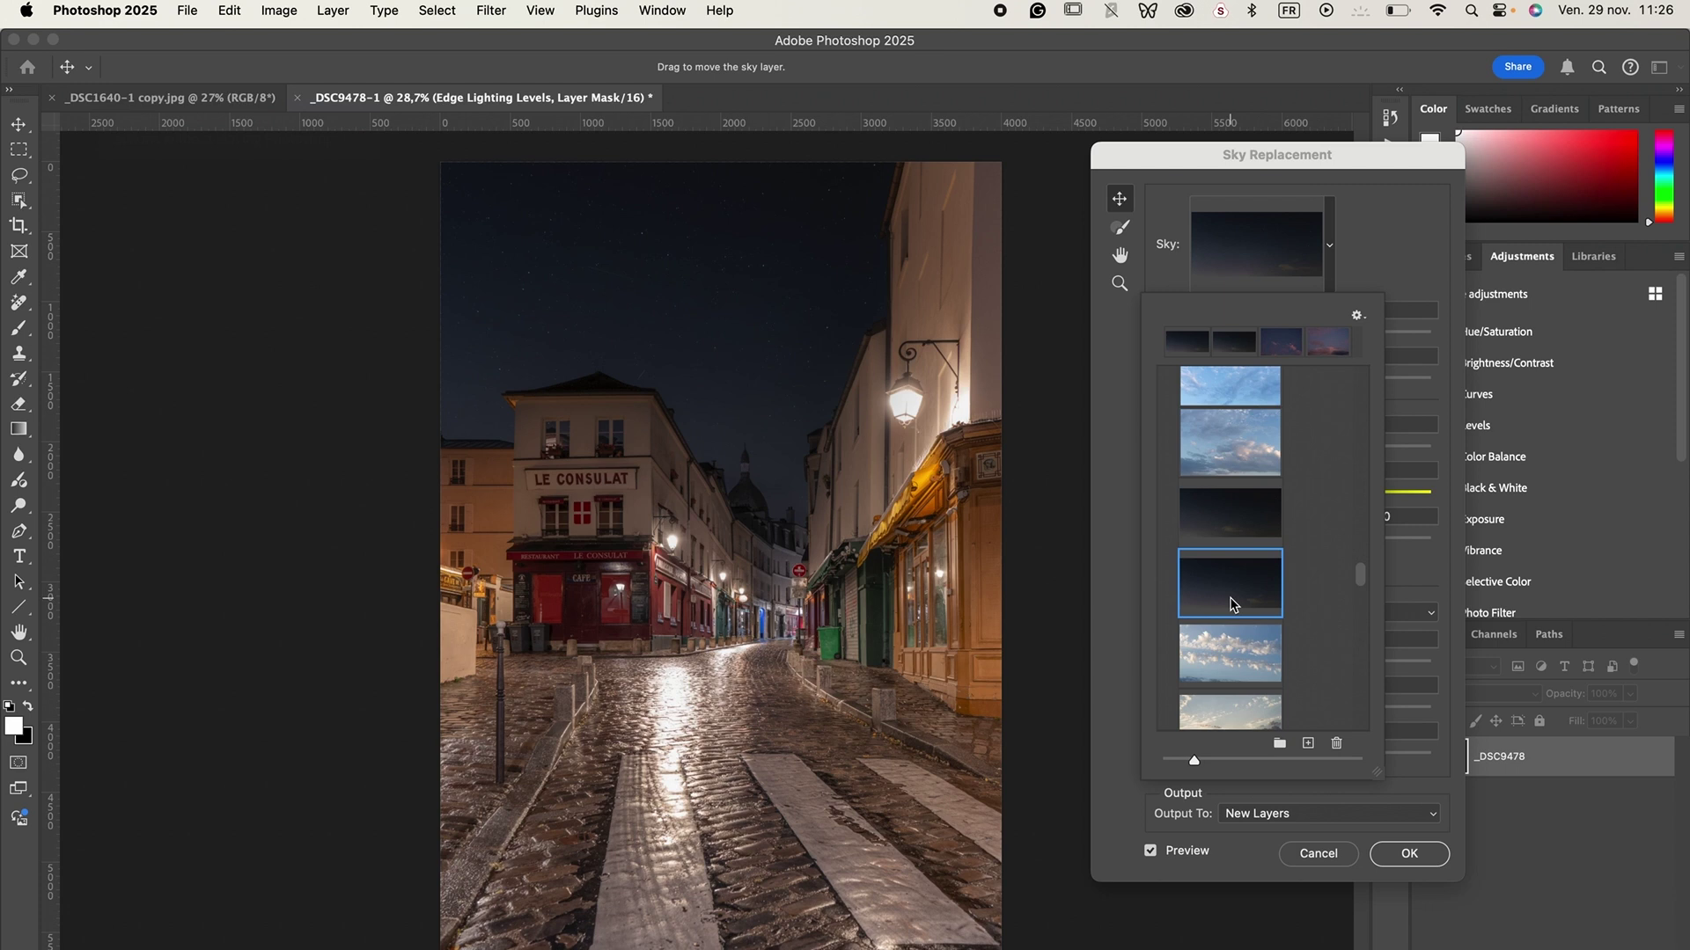
click(1249, 529)
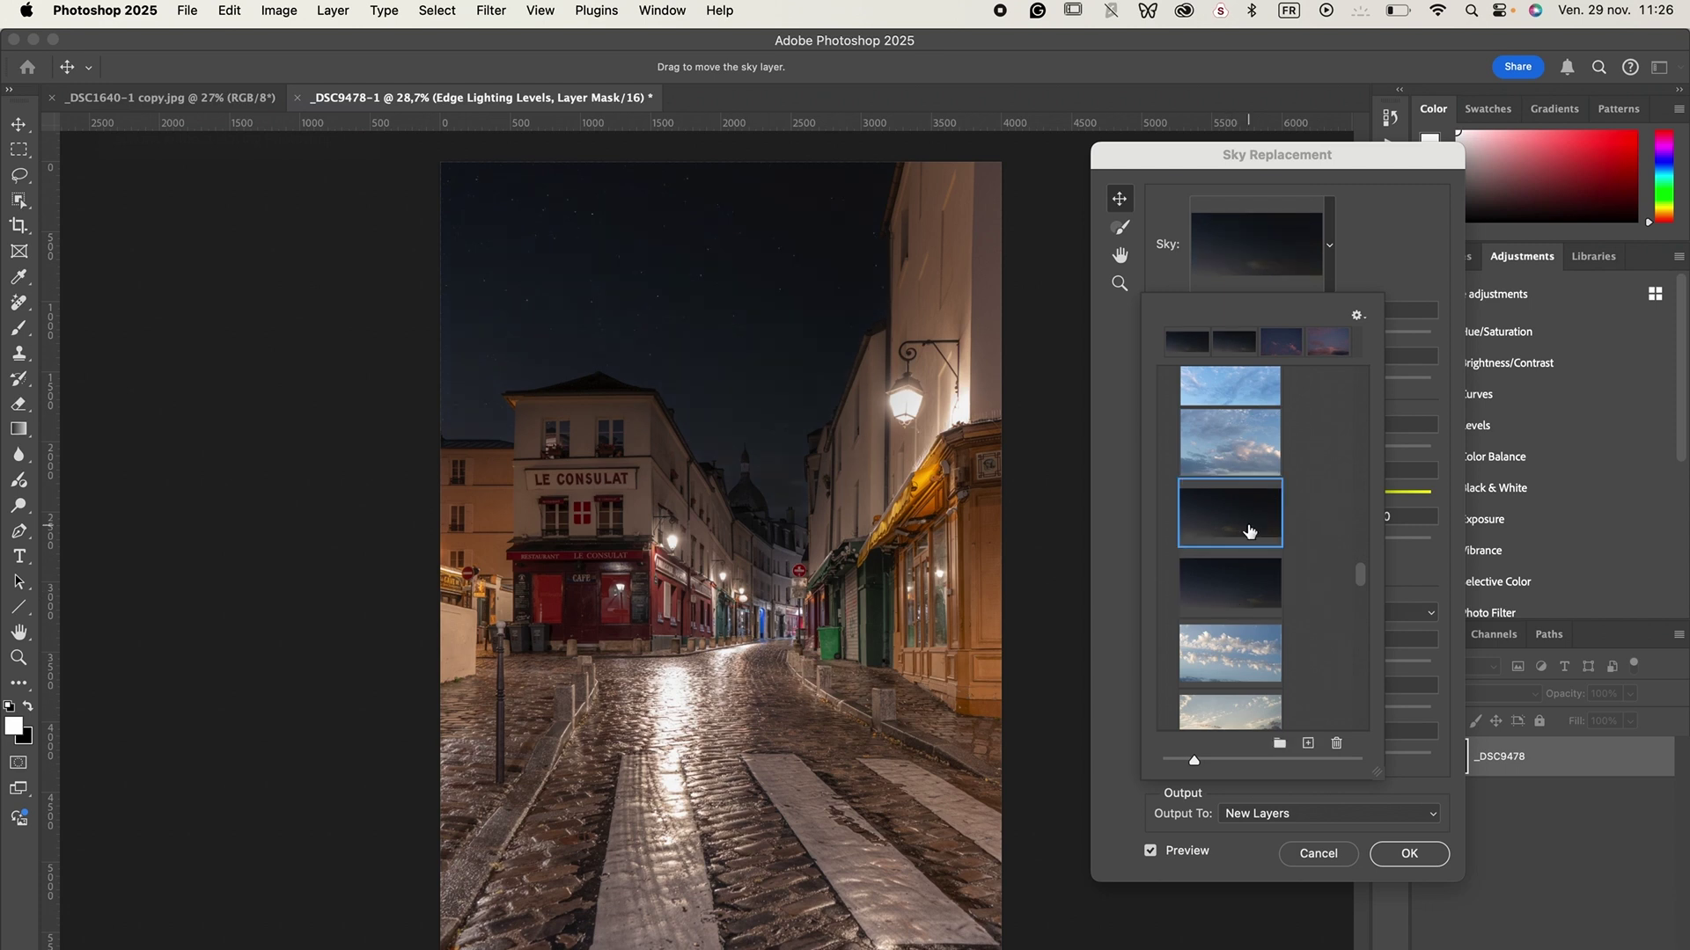
click(1395, 218)
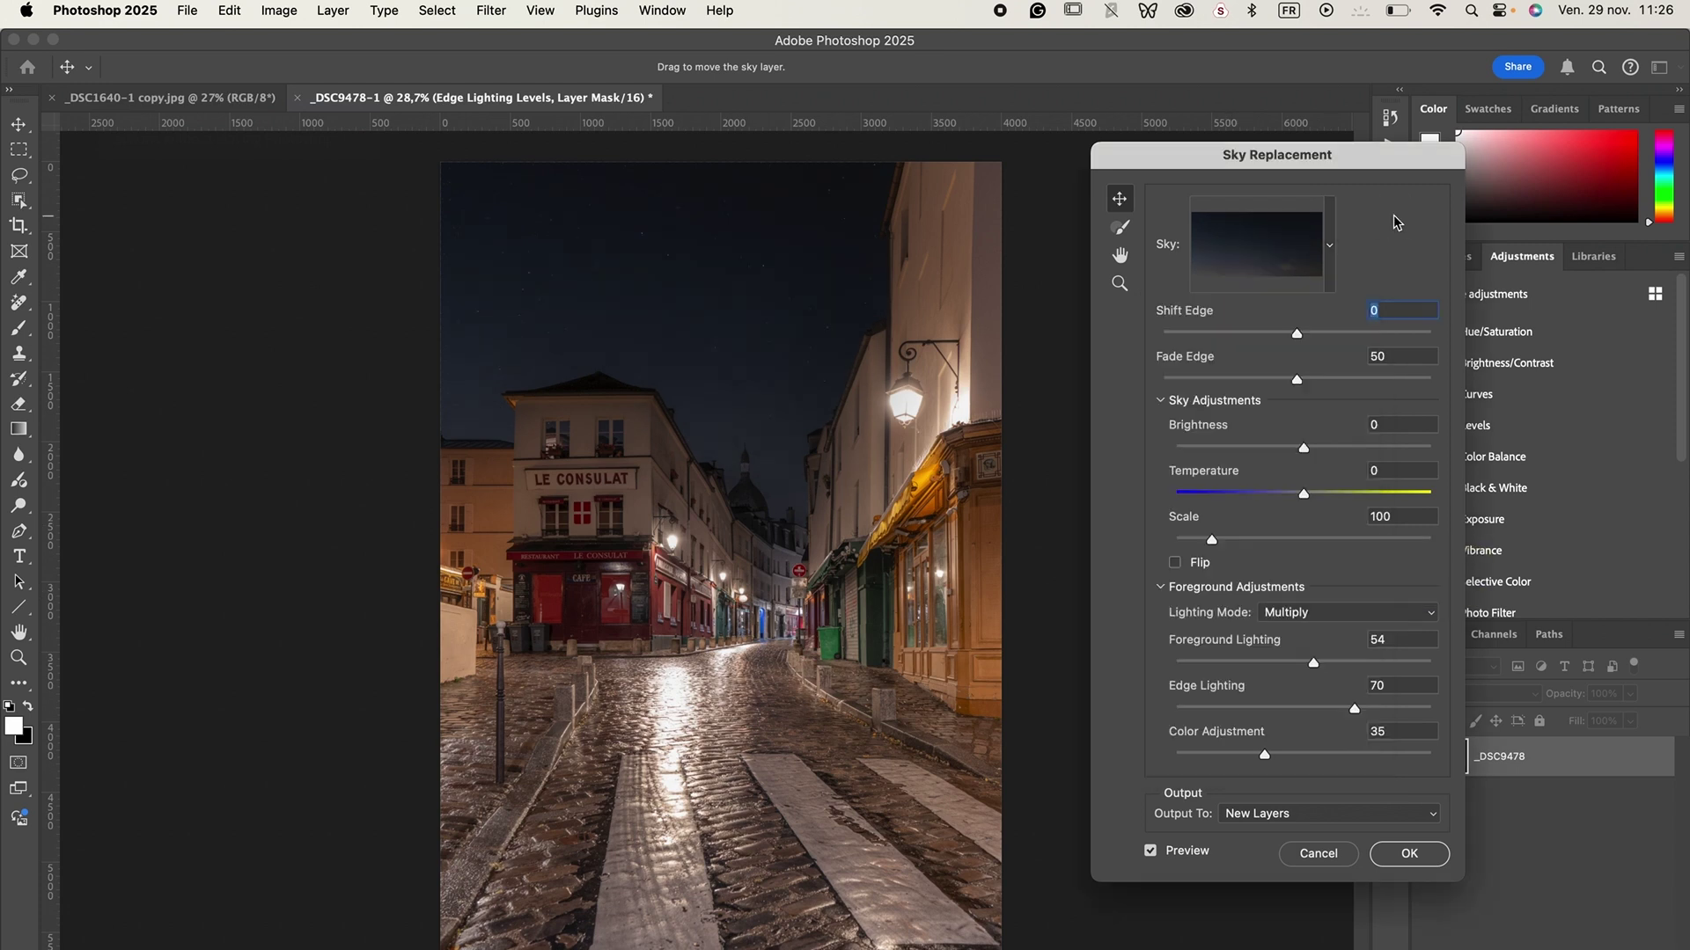
click(1409, 854)
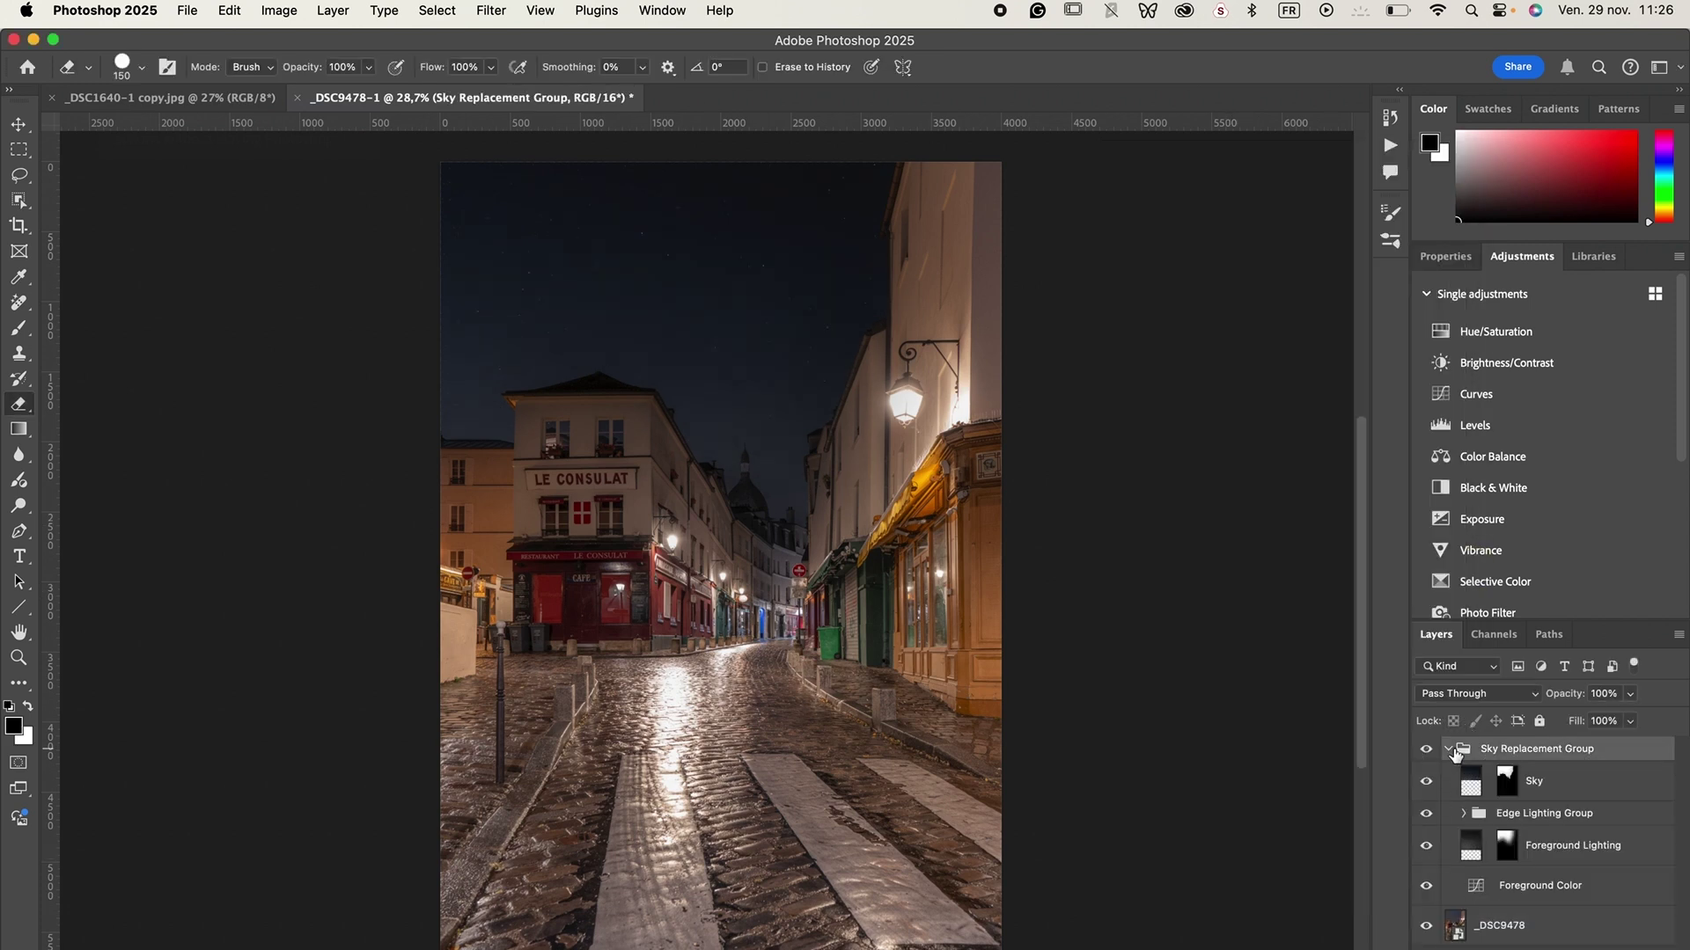
Step: Compare the starry sky with the original, then delete the Sky Replacement Group
click(1448, 749)
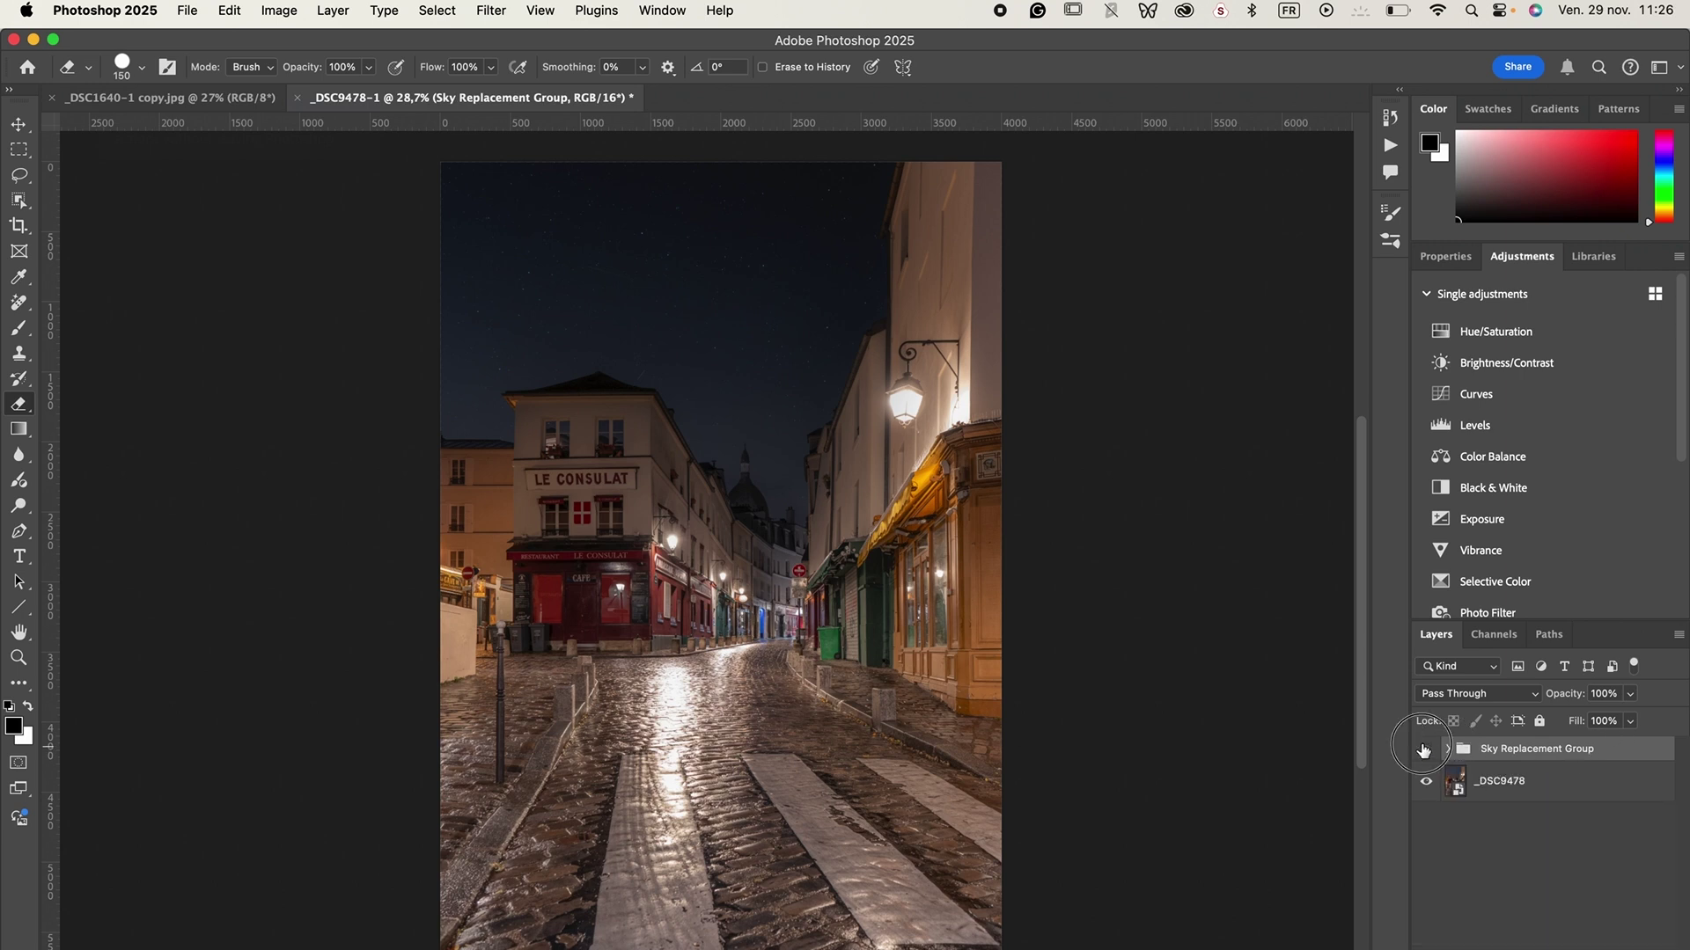
click(1424, 750)
click(1424, 750)
key(Delete)
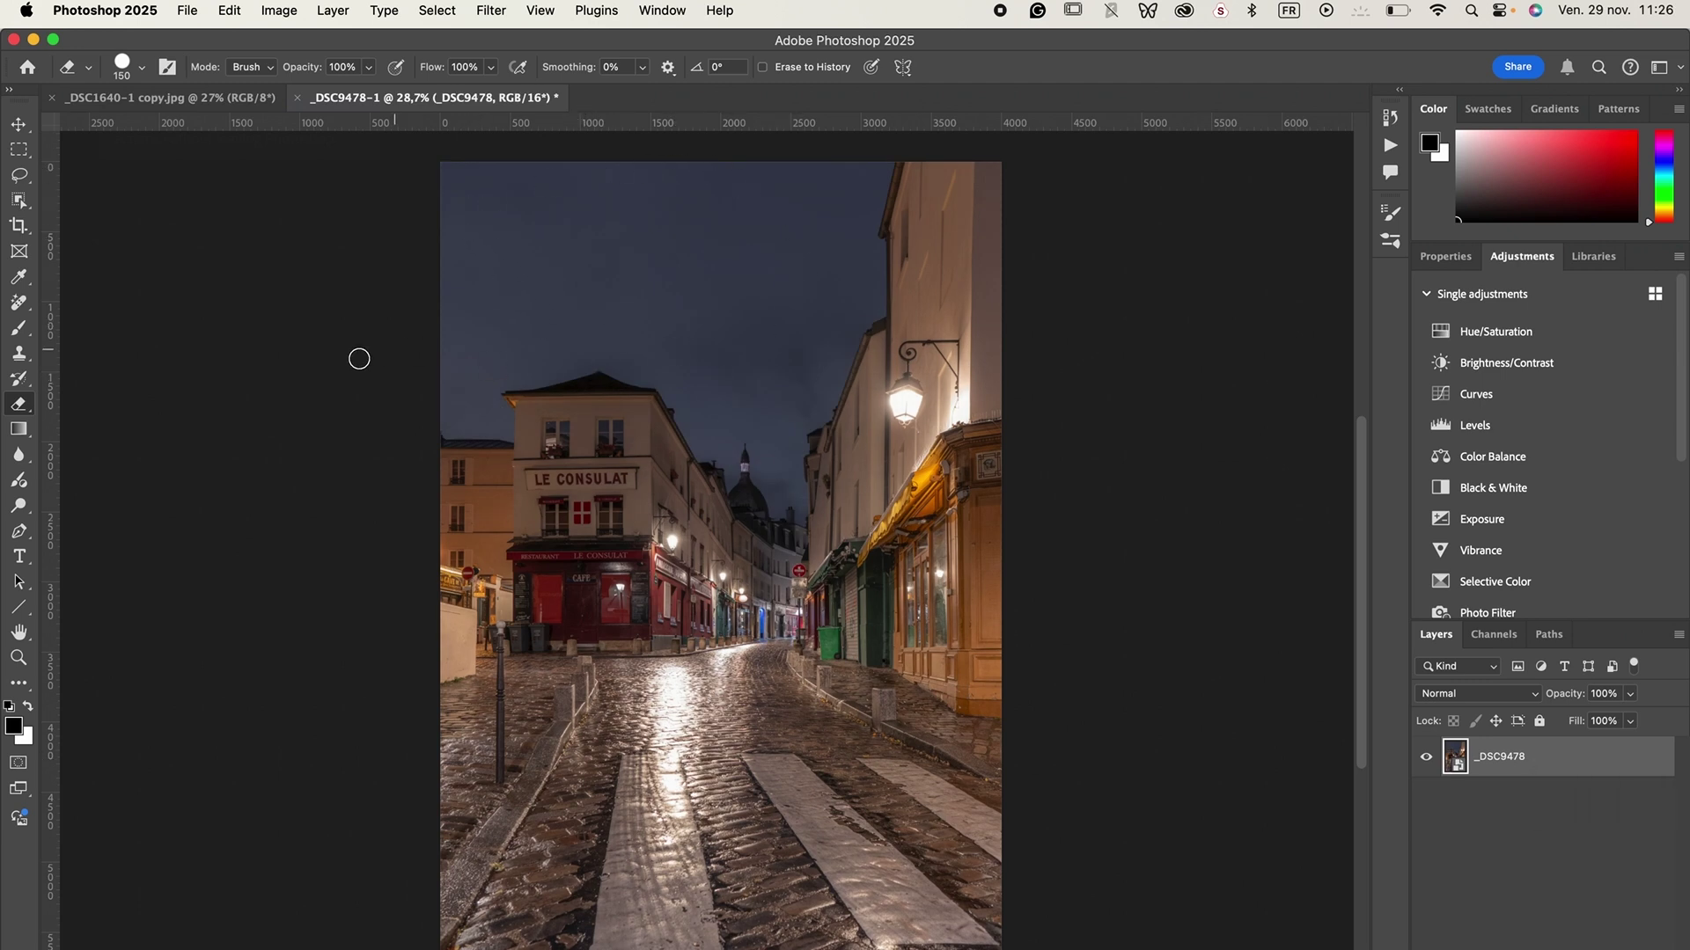
key(b)
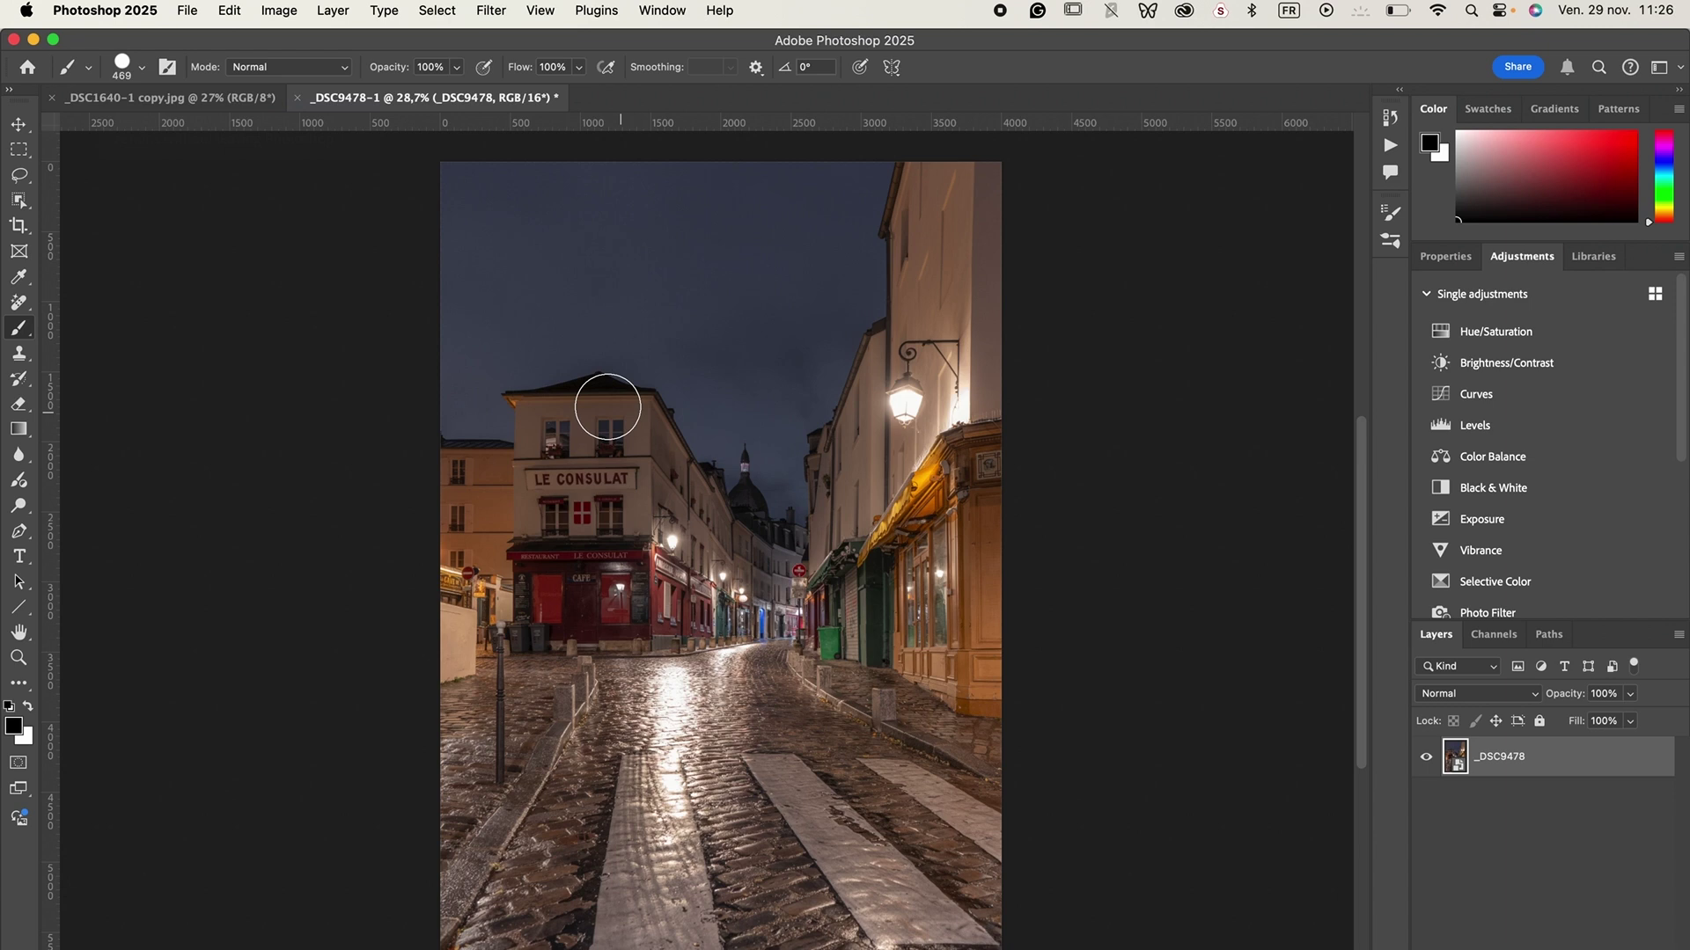
Step: Reopen Sky Replacement and choose the purple dusk preset with pink clouds
click(291, 10)
mouse_move(216, 4)
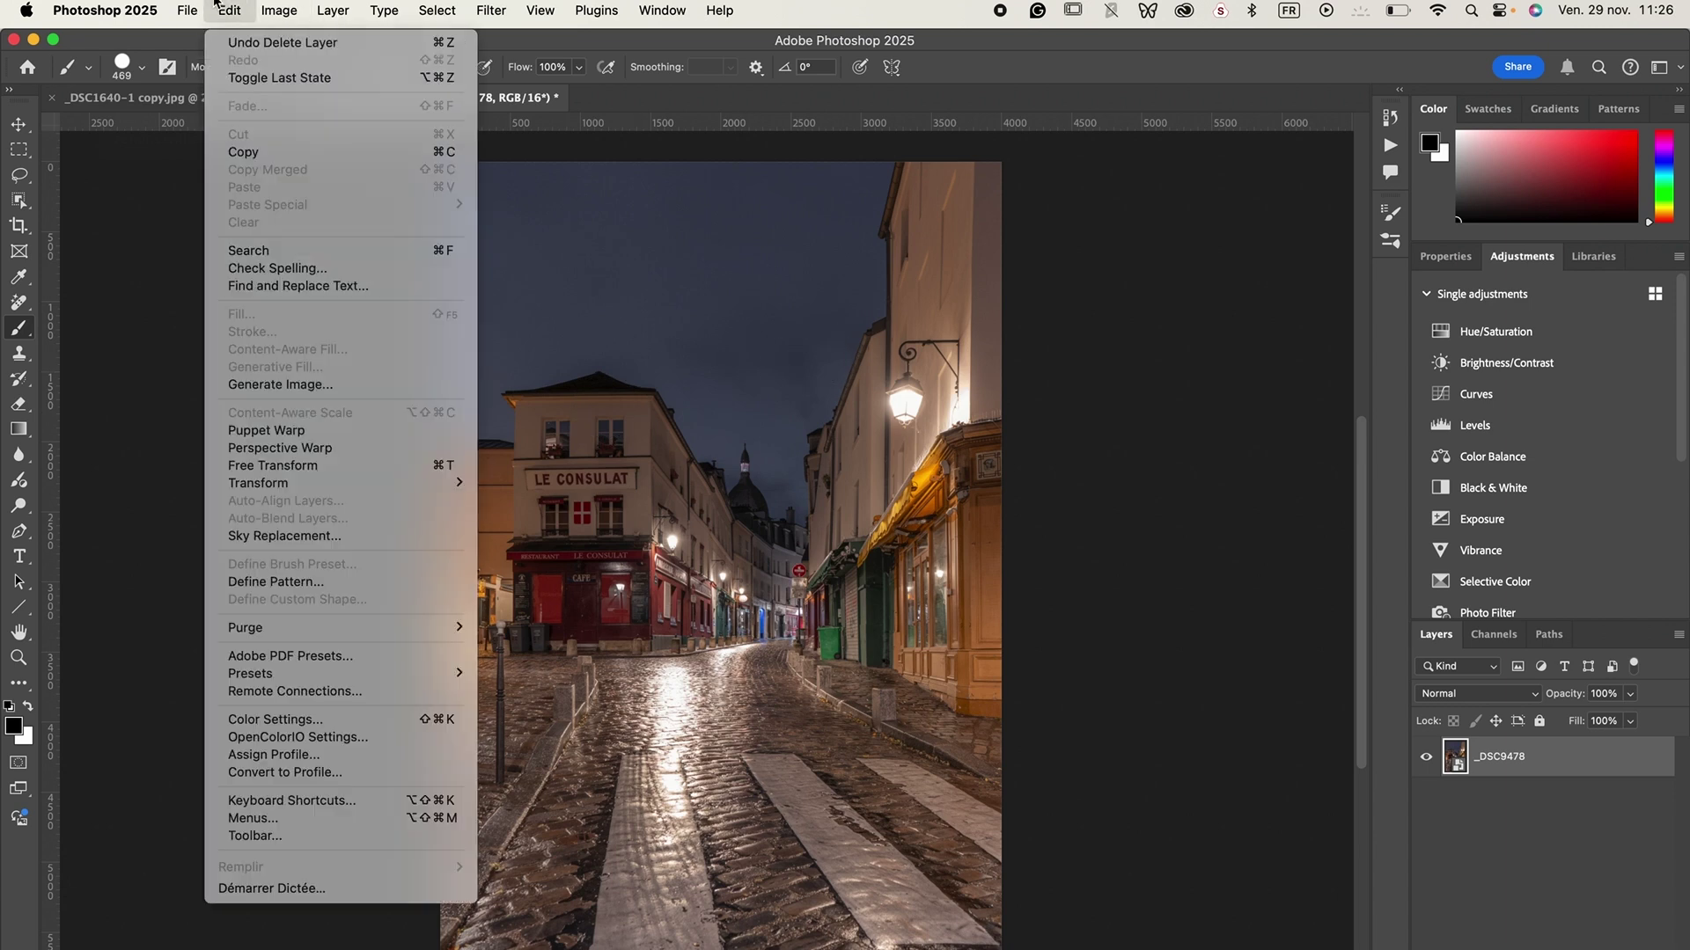
click(280, 536)
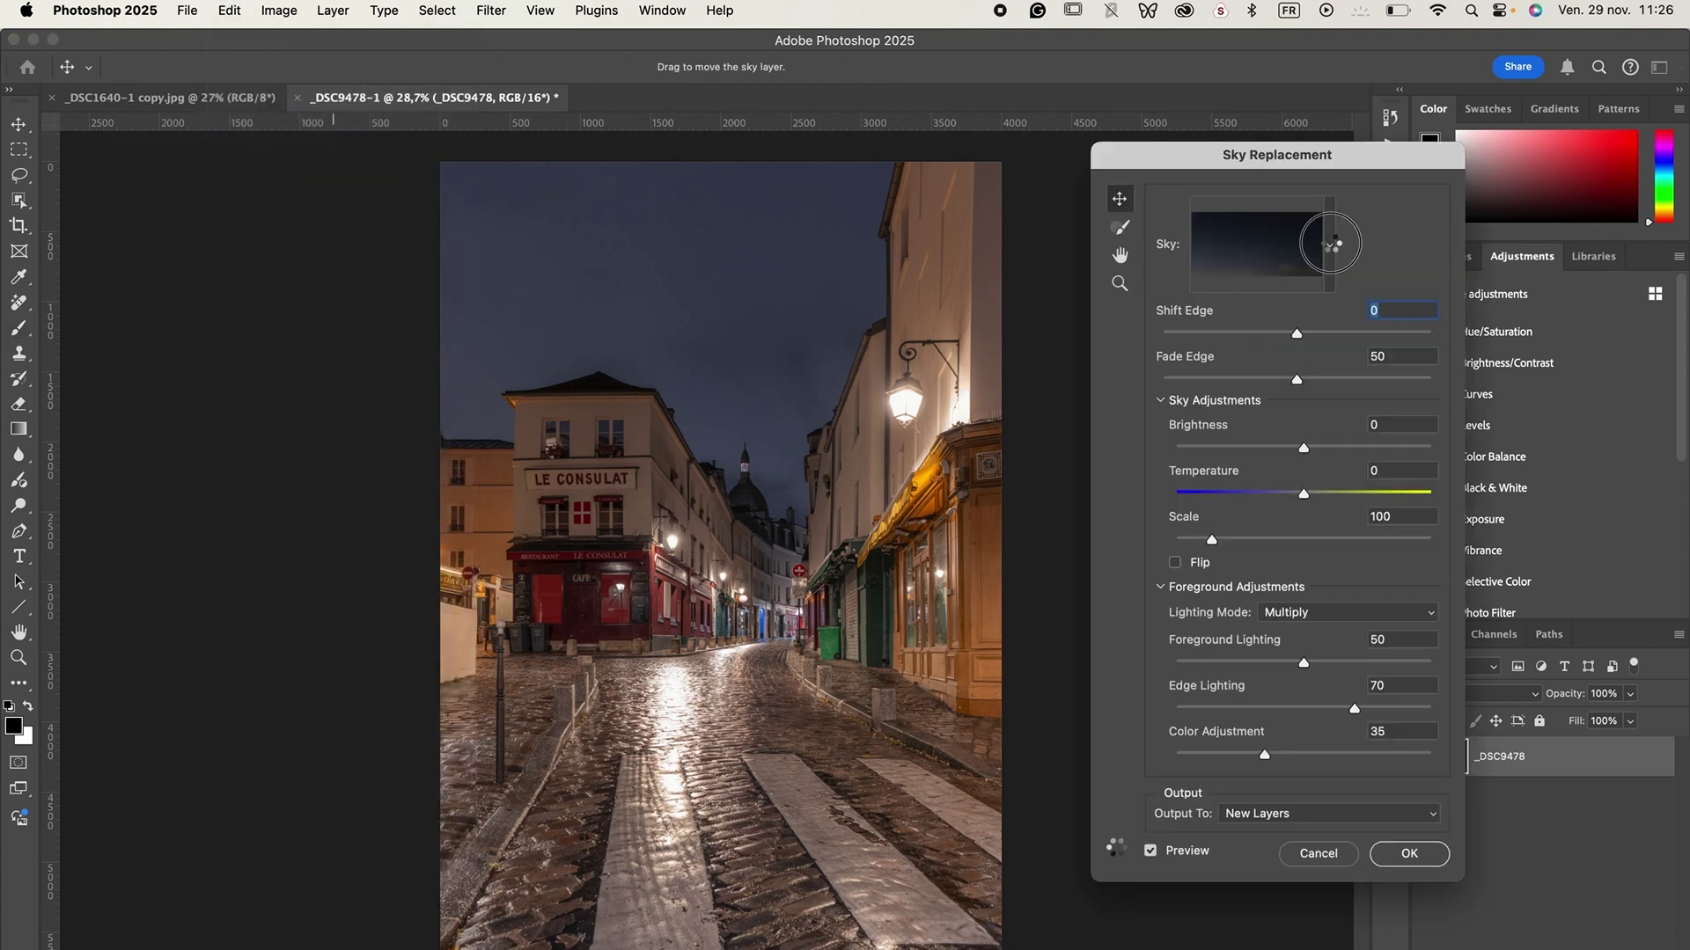
click(1330, 245)
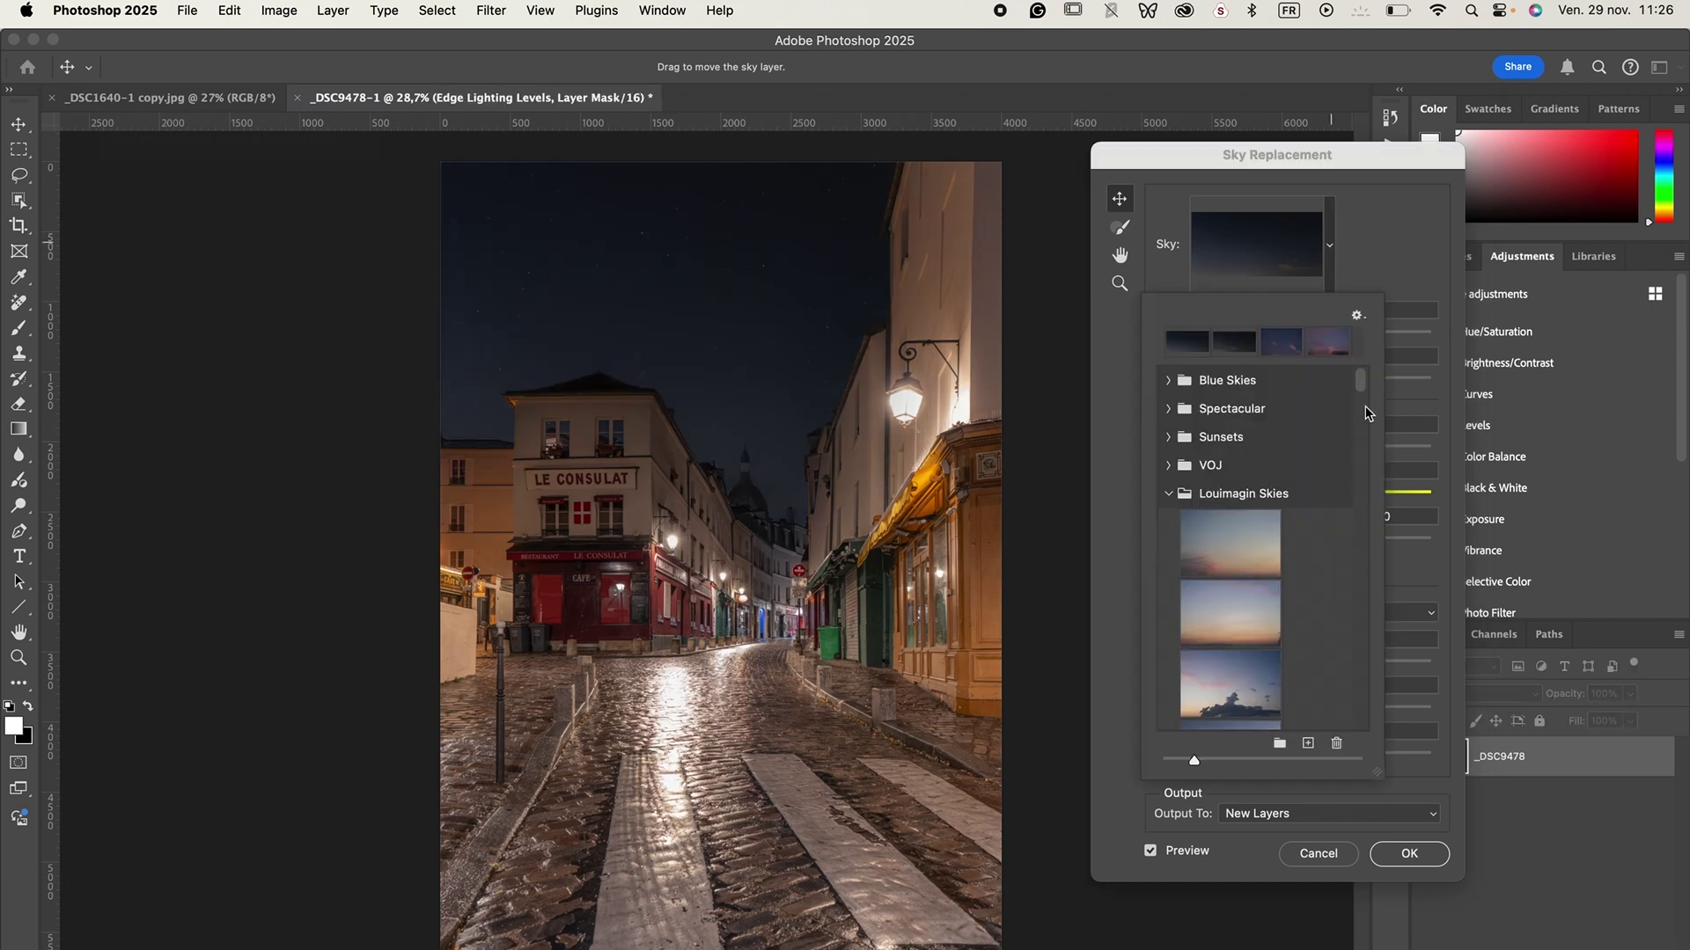
drag(1360, 383, 1363, 540)
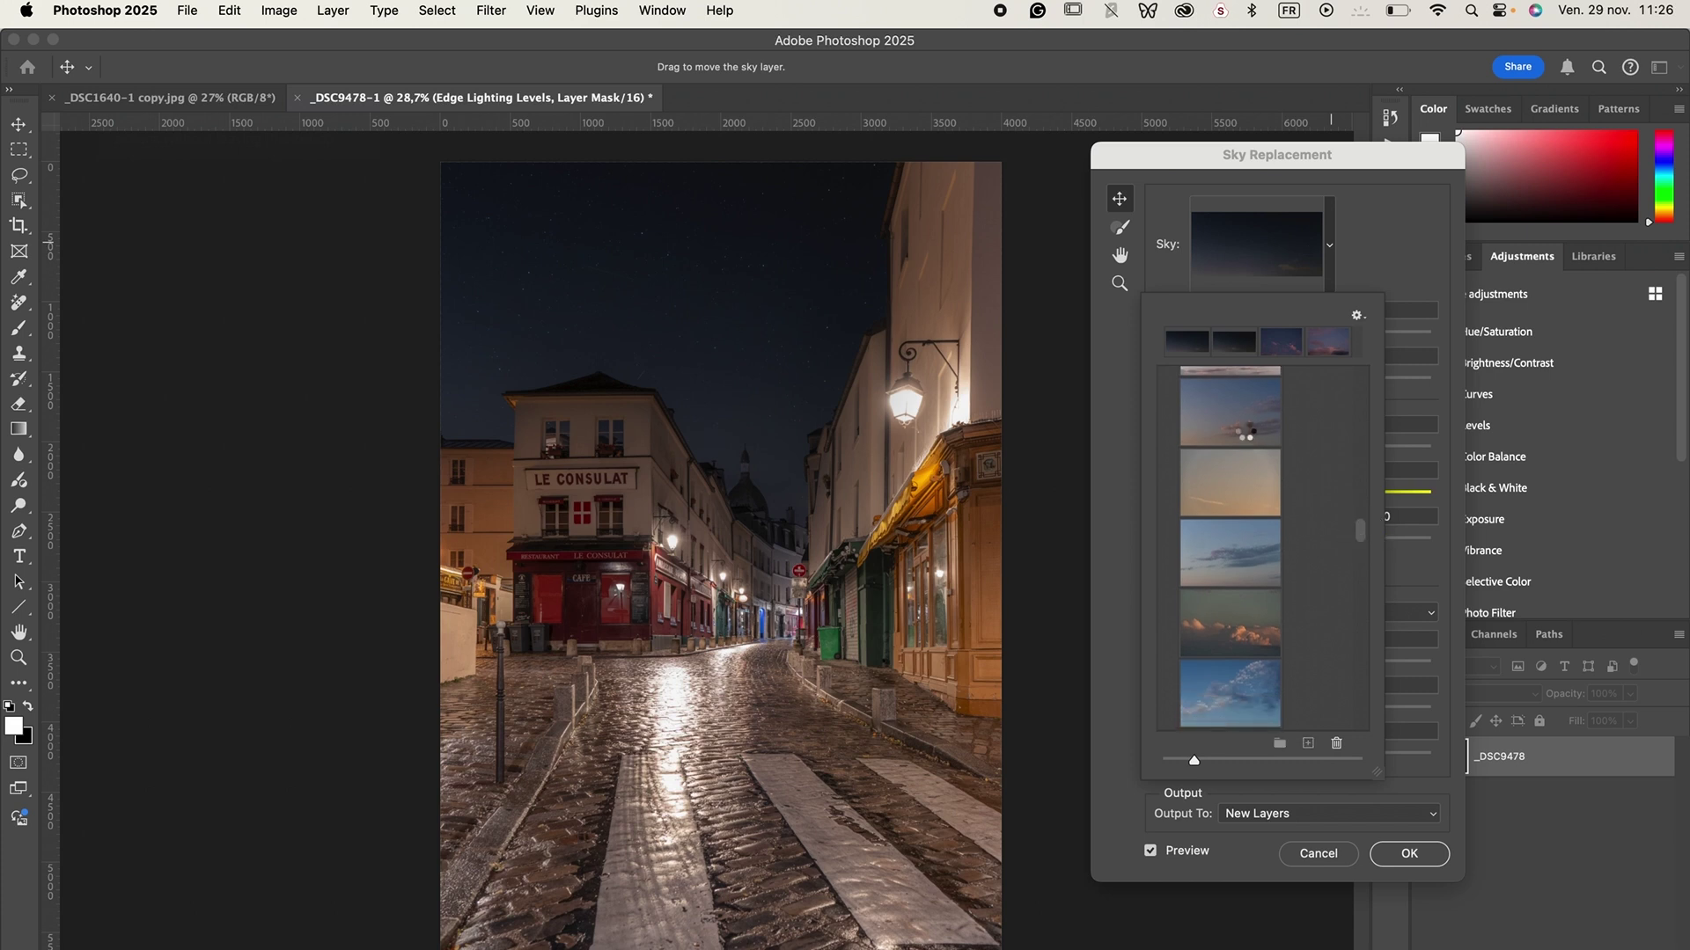
click(1246, 436)
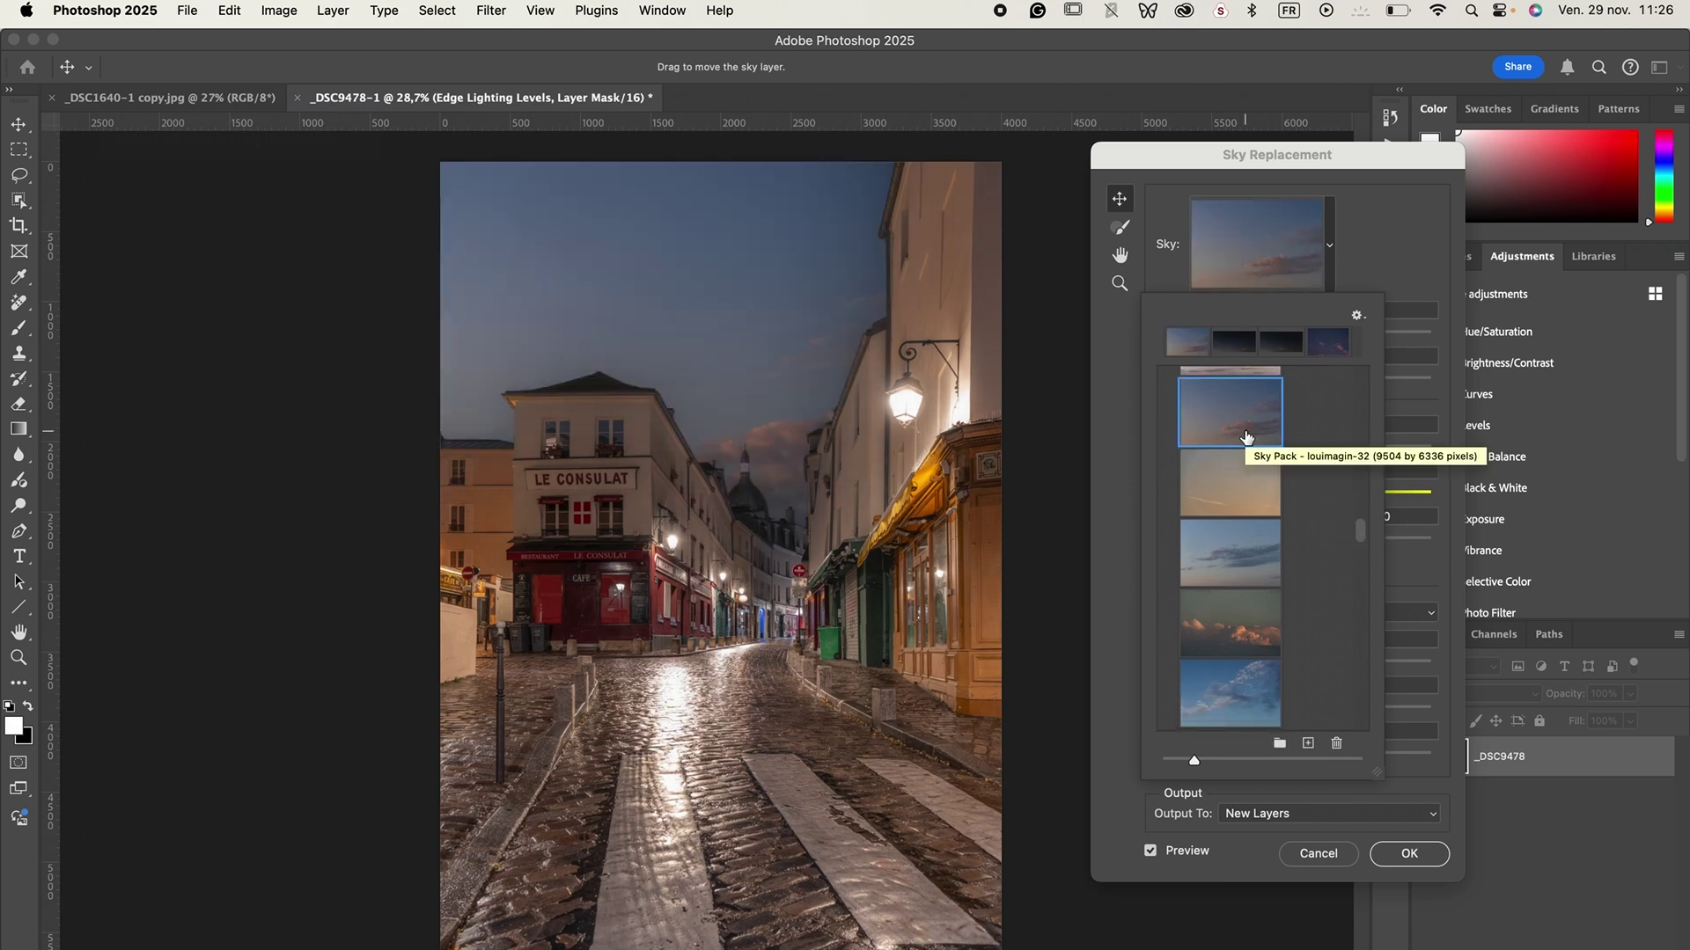
drag(1363, 533, 1360, 717)
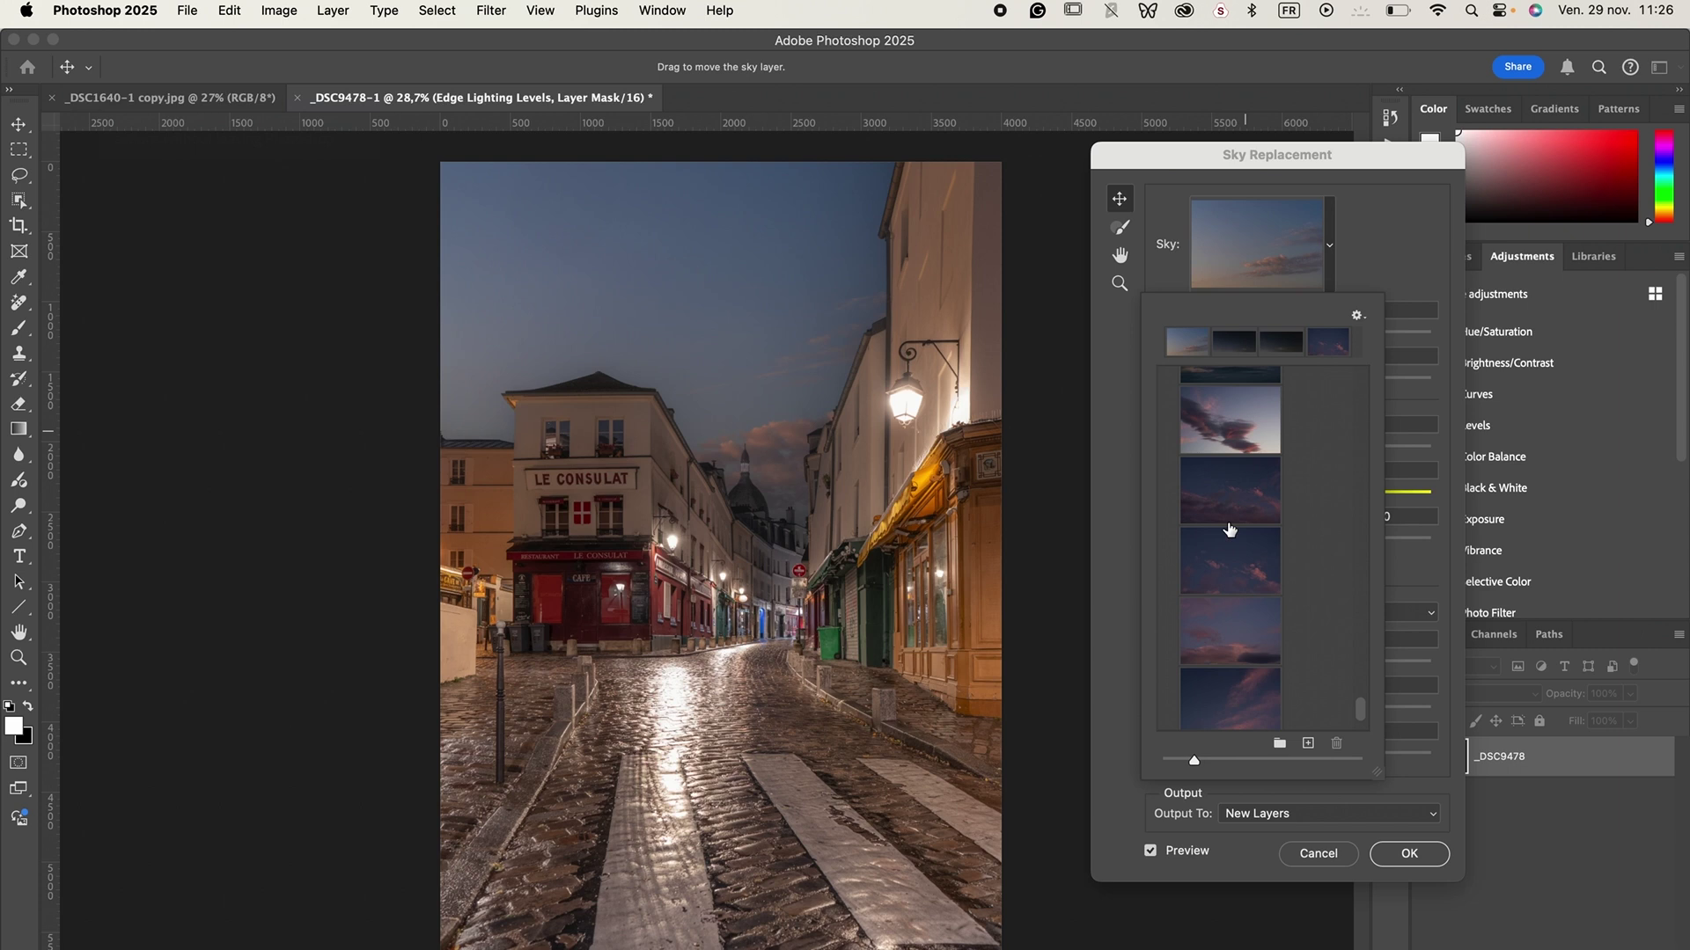
click(1250, 581)
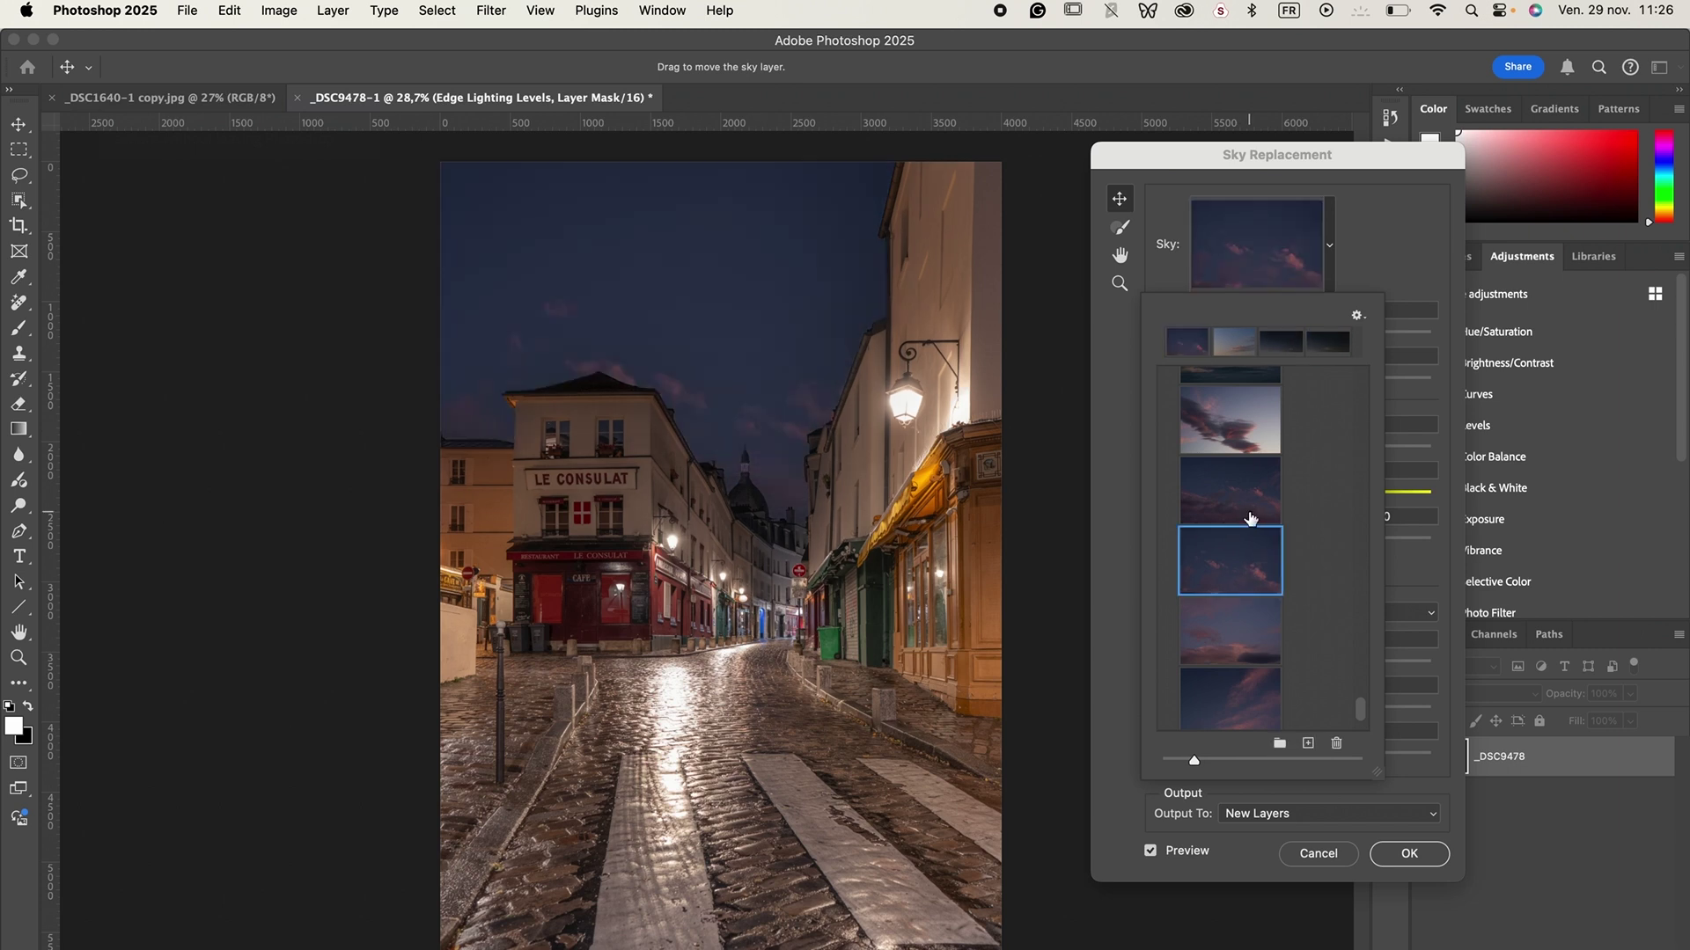
click(1250, 518)
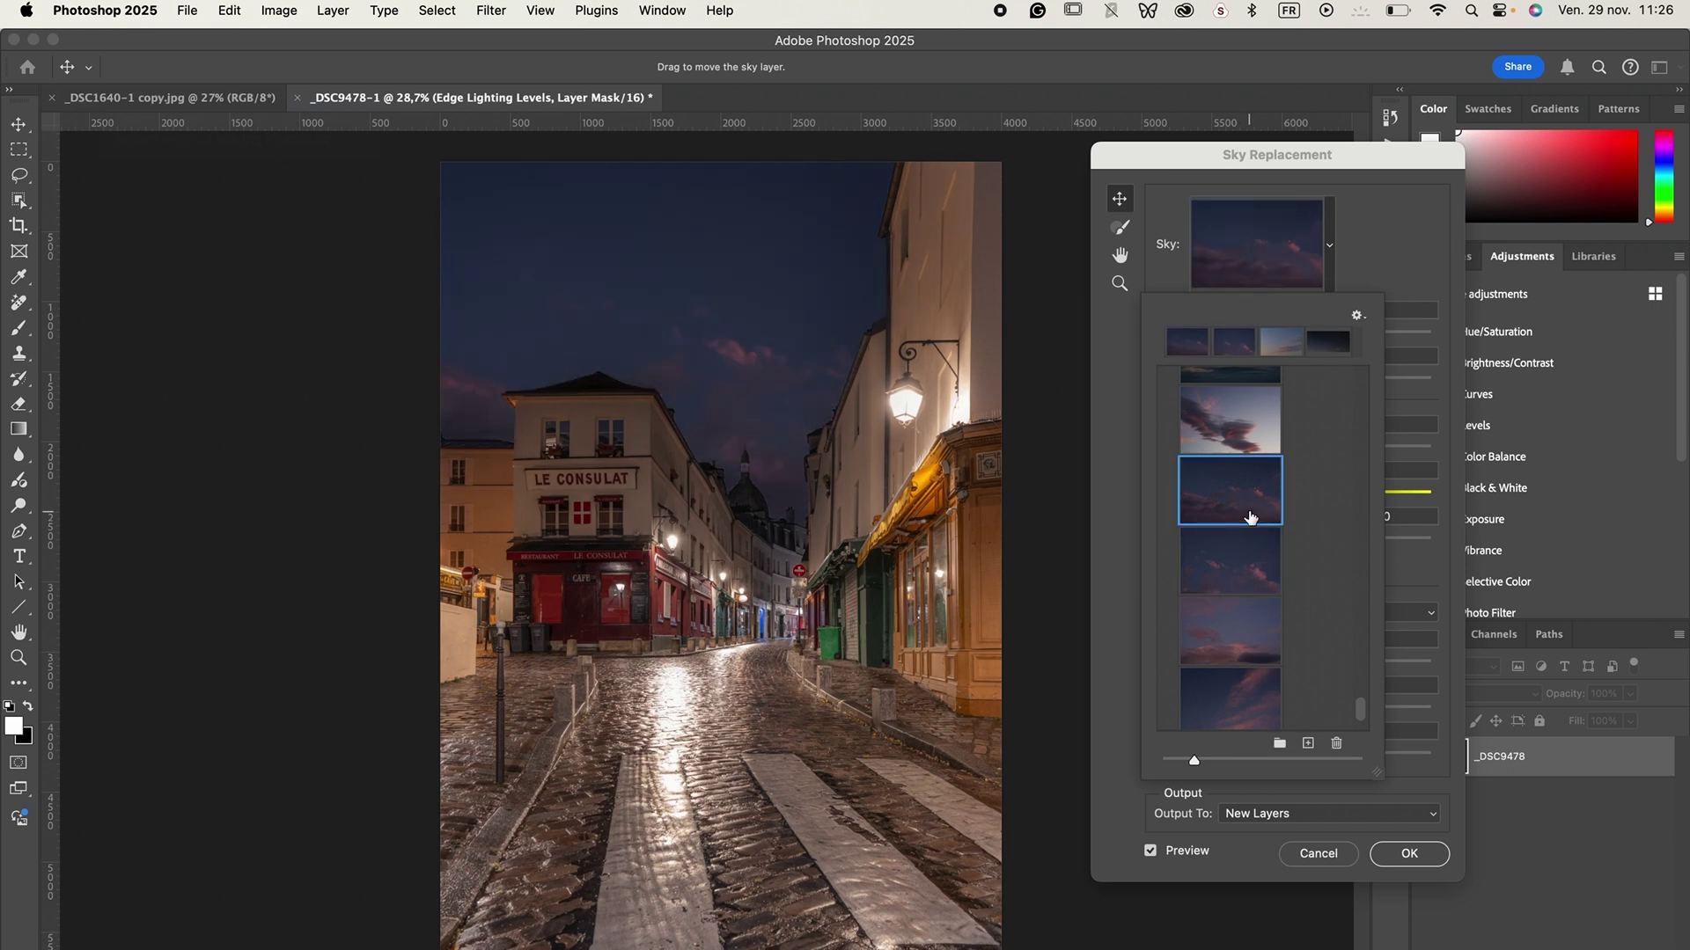
click(1244, 574)
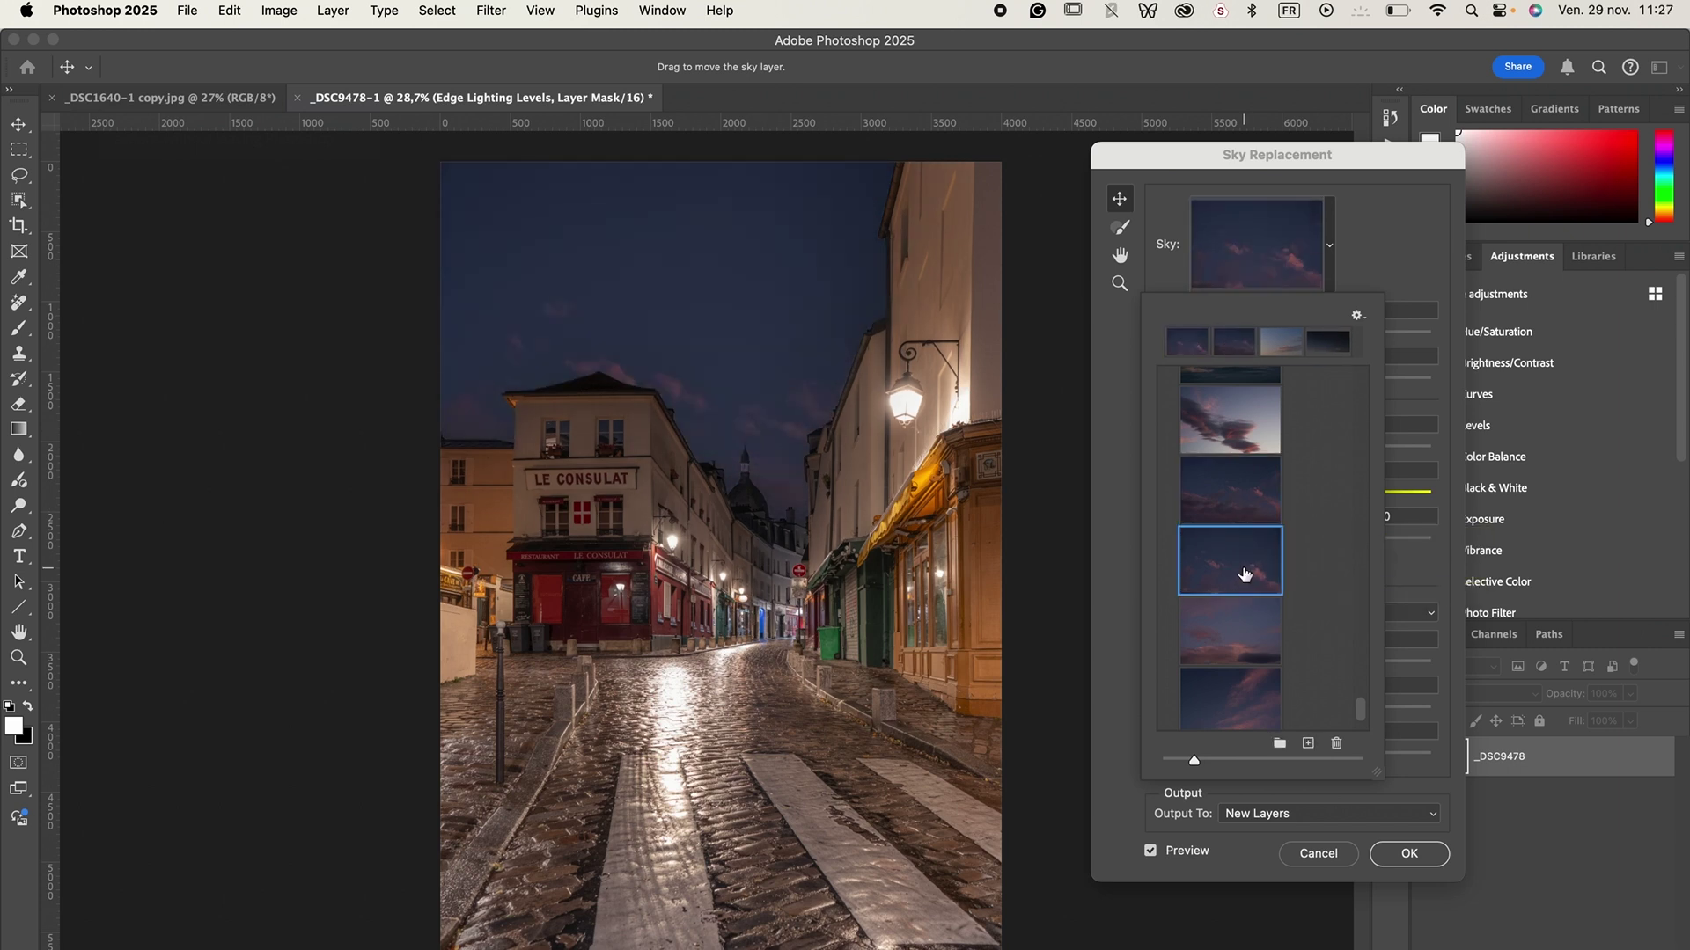
double_click(1244, 577)
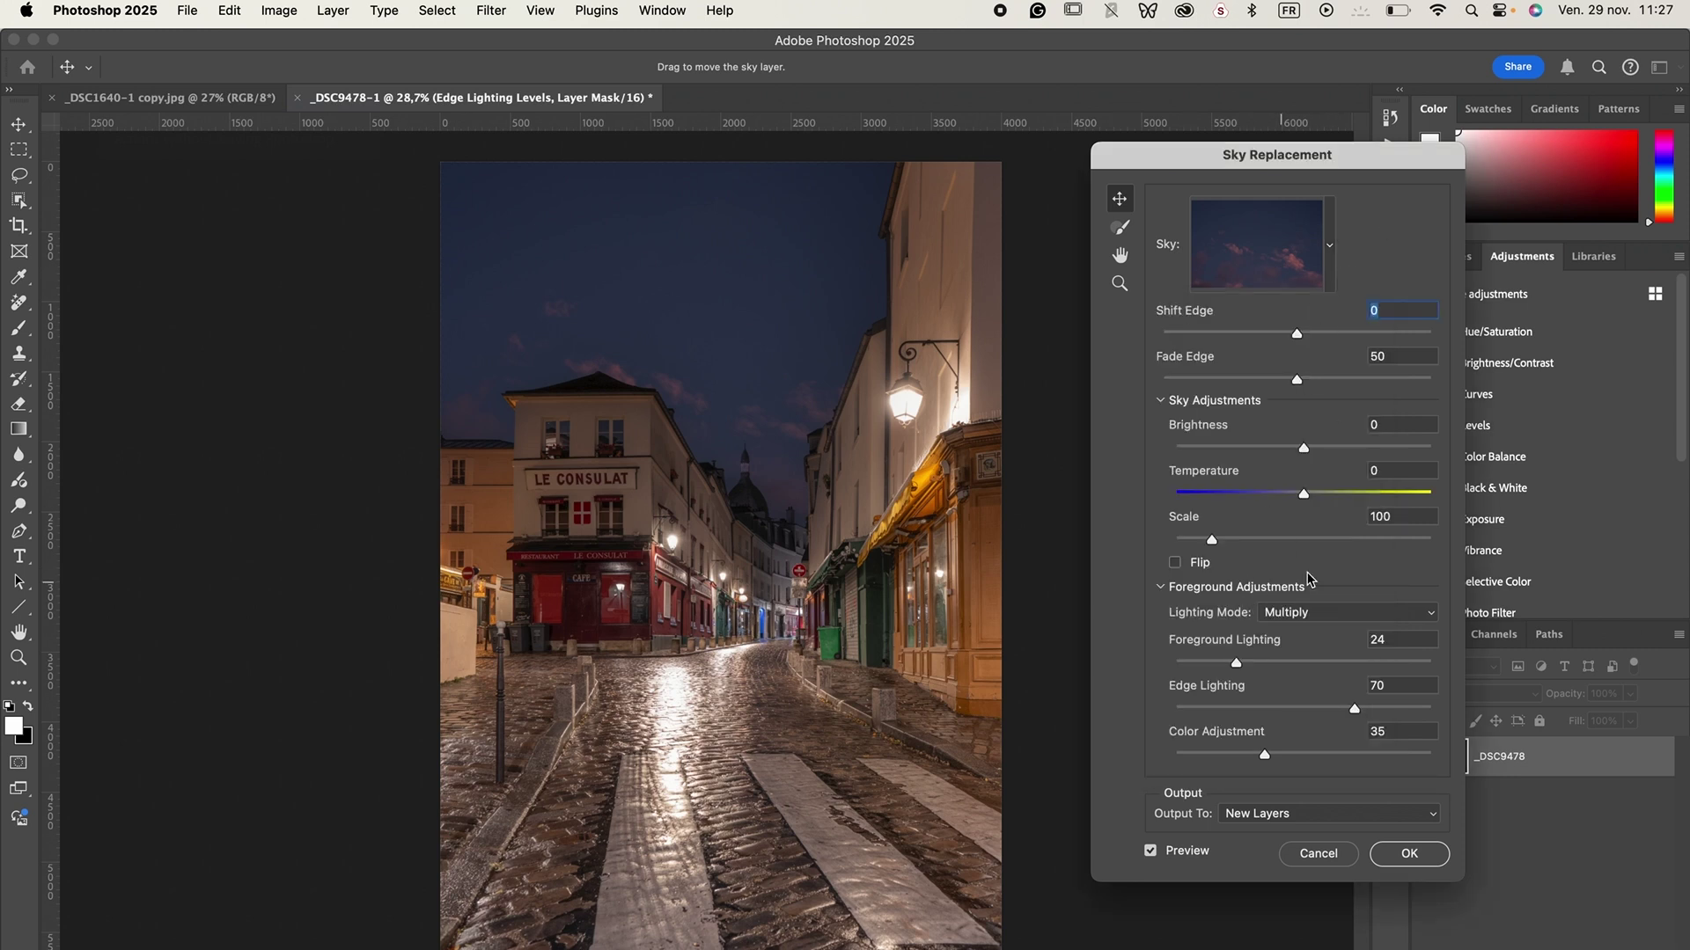
Step: Lower the sky brightness to -18, nudge the sky's position, and apply
click(1253, 448)
click(1280, 448)
mouse_move(695, 317)
mouse_down()
mouse_move(716, 331)
mouse_move(704, 300)
mouse_up()
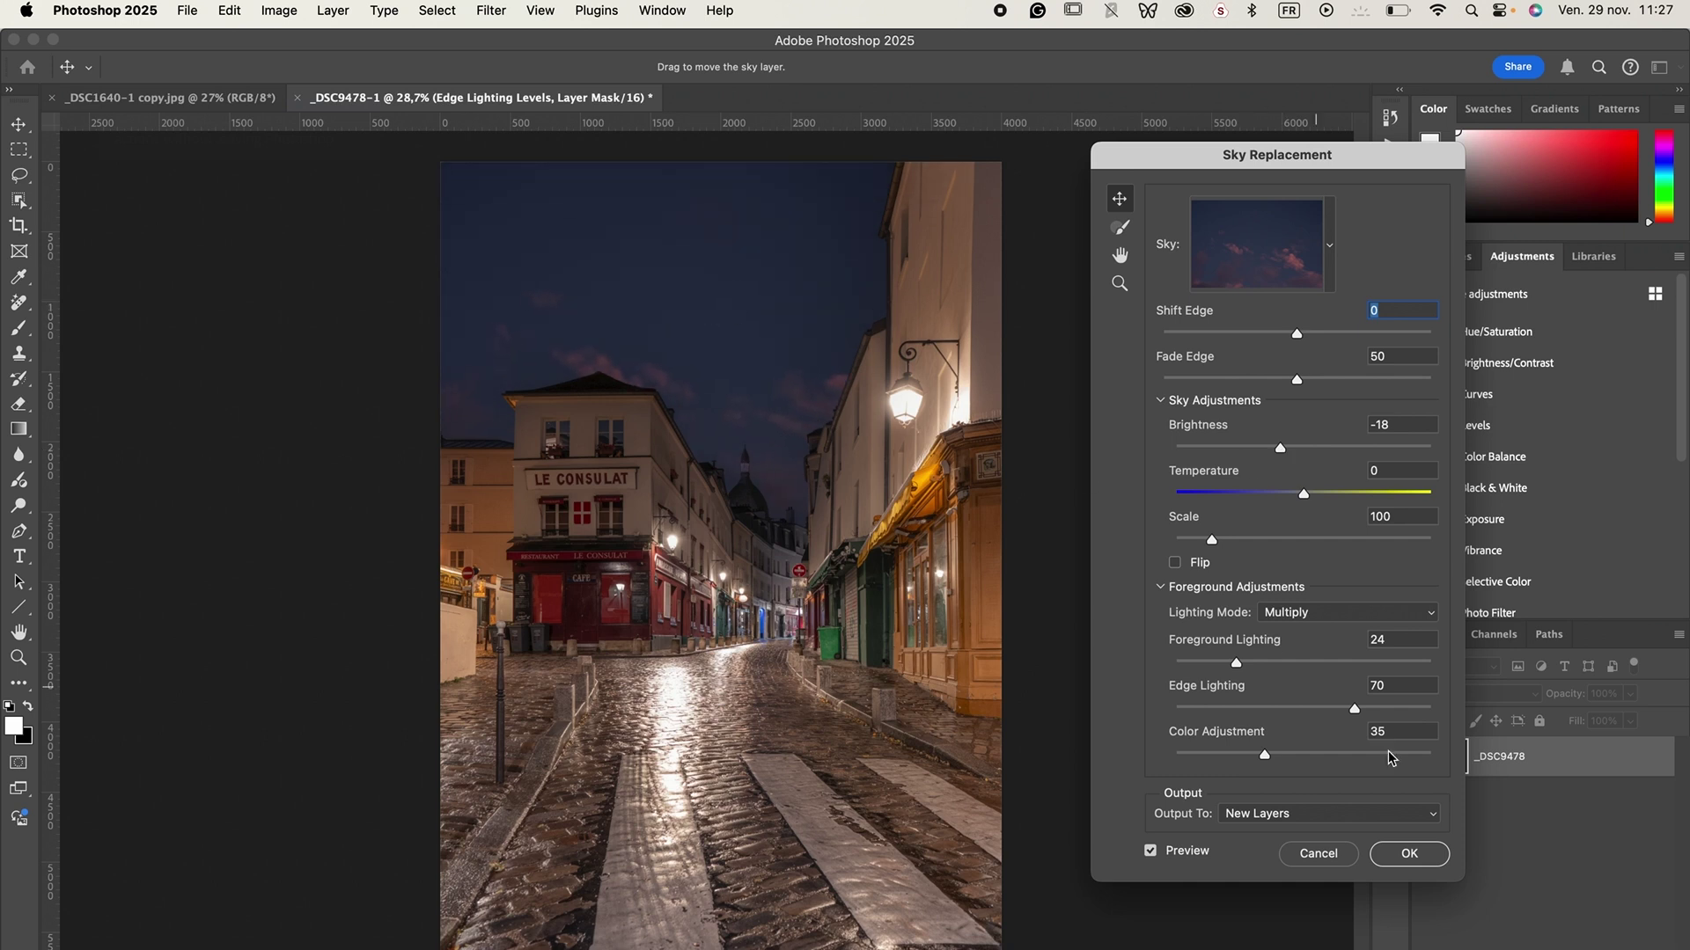
click(1409, 858)
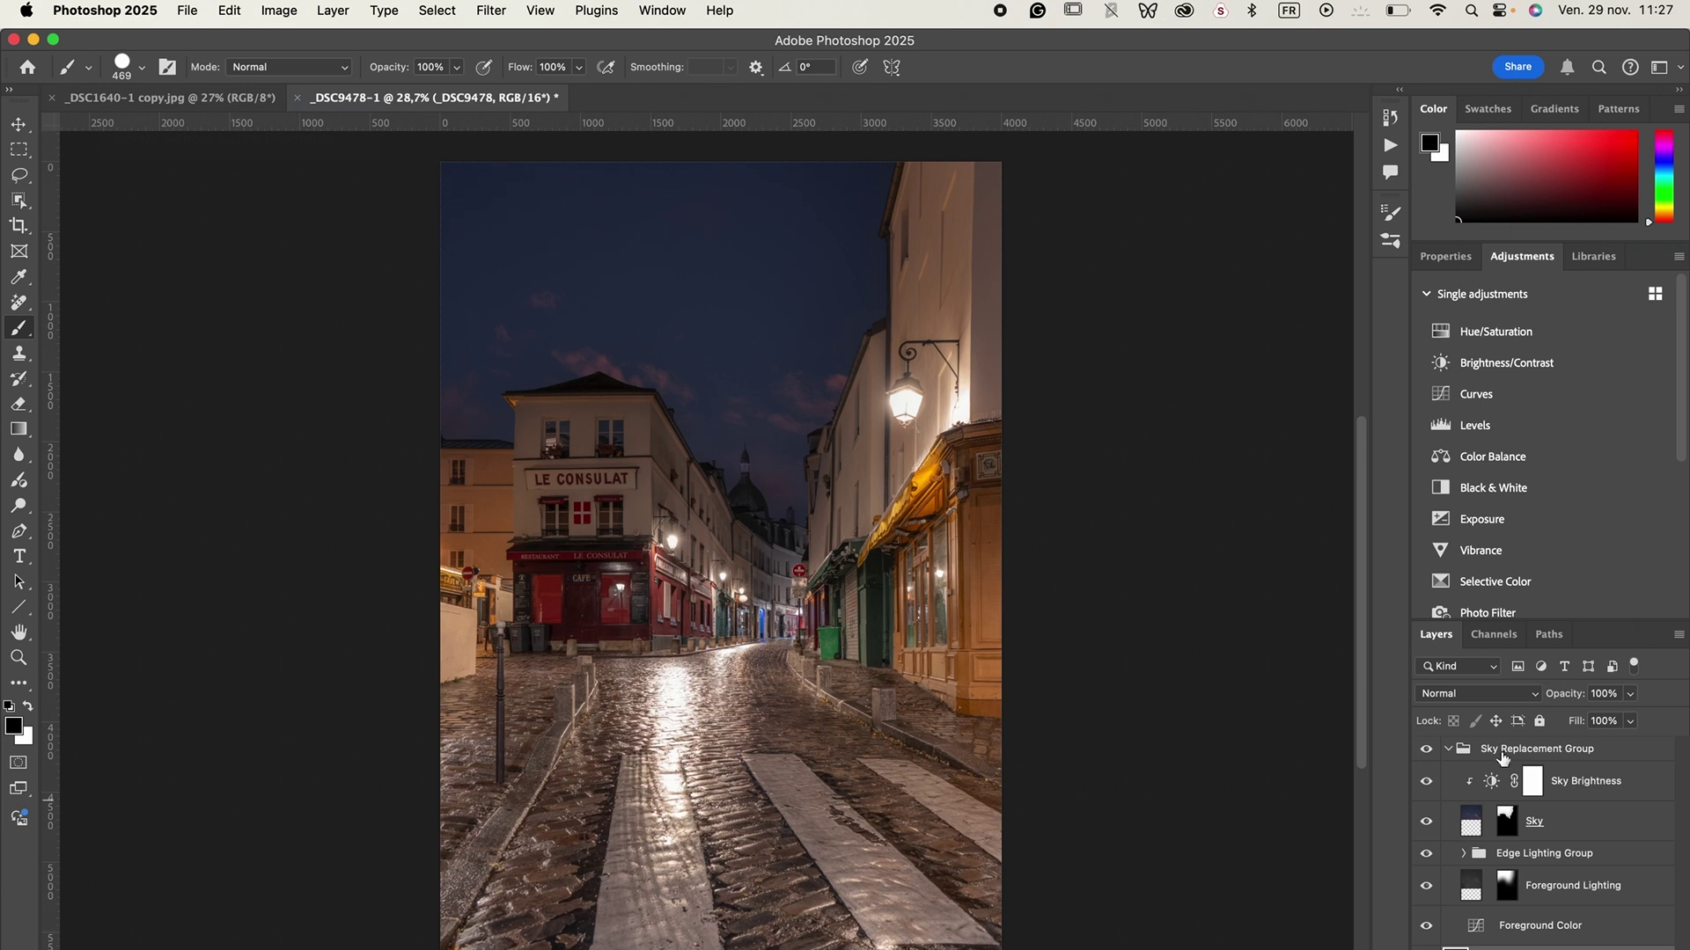
Step: Add a new empty layer above the collapsed Sky Replacement Group
click(1447, 749)
click(1593, 757)
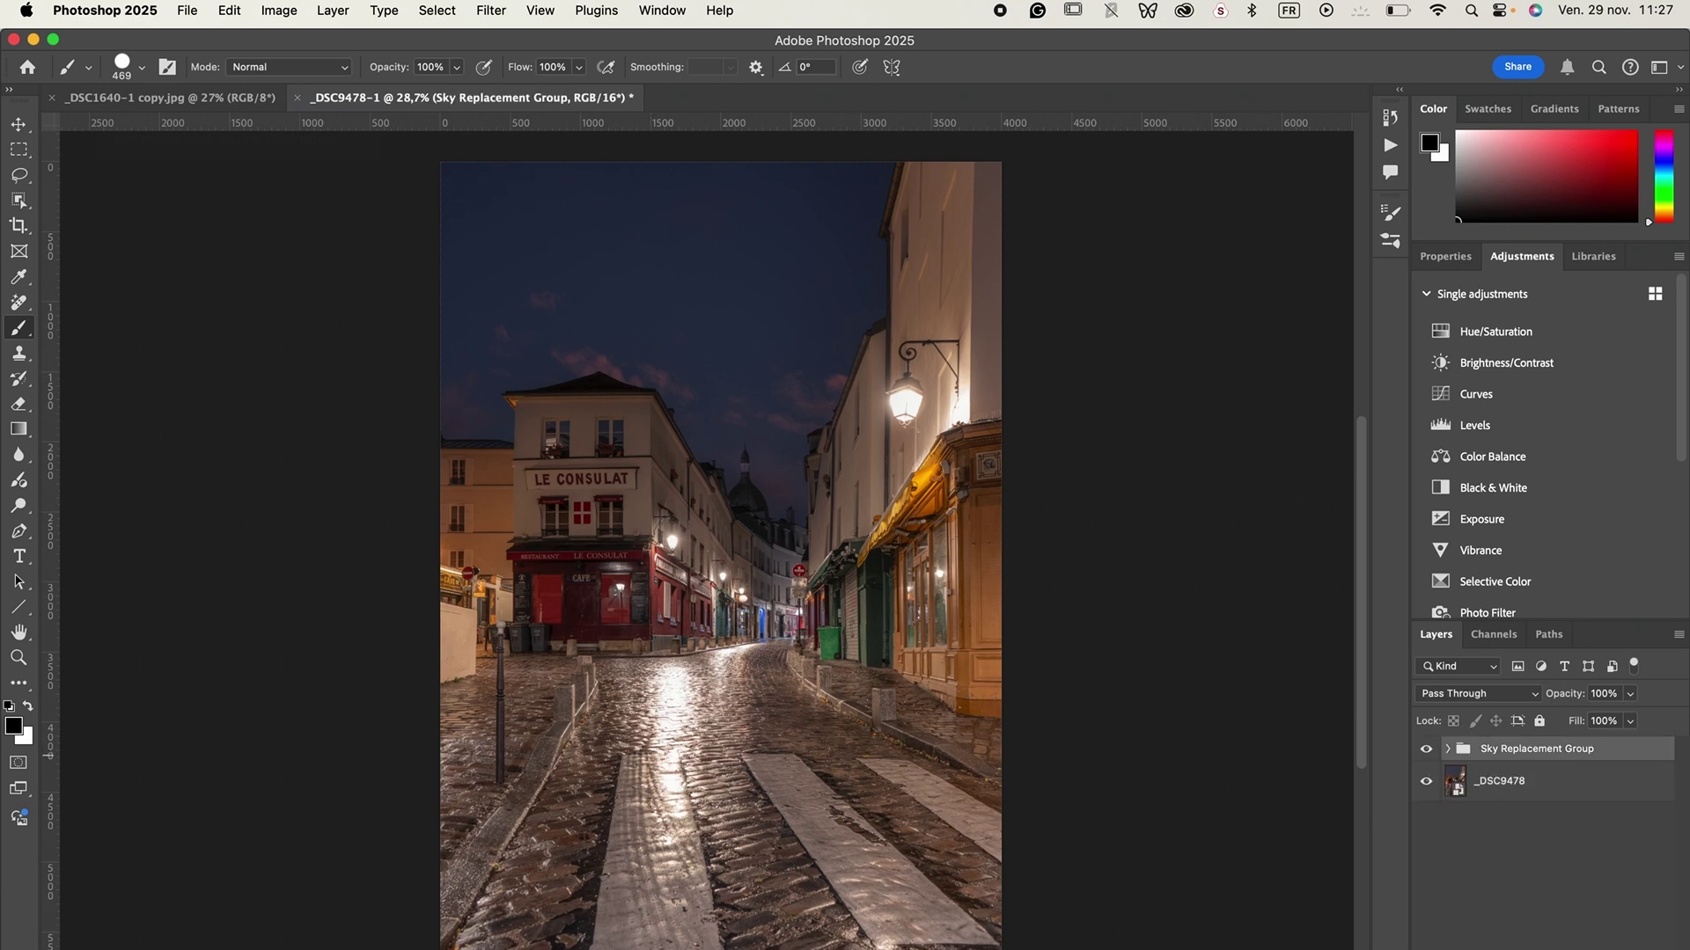
key(super+shift+alt+n)
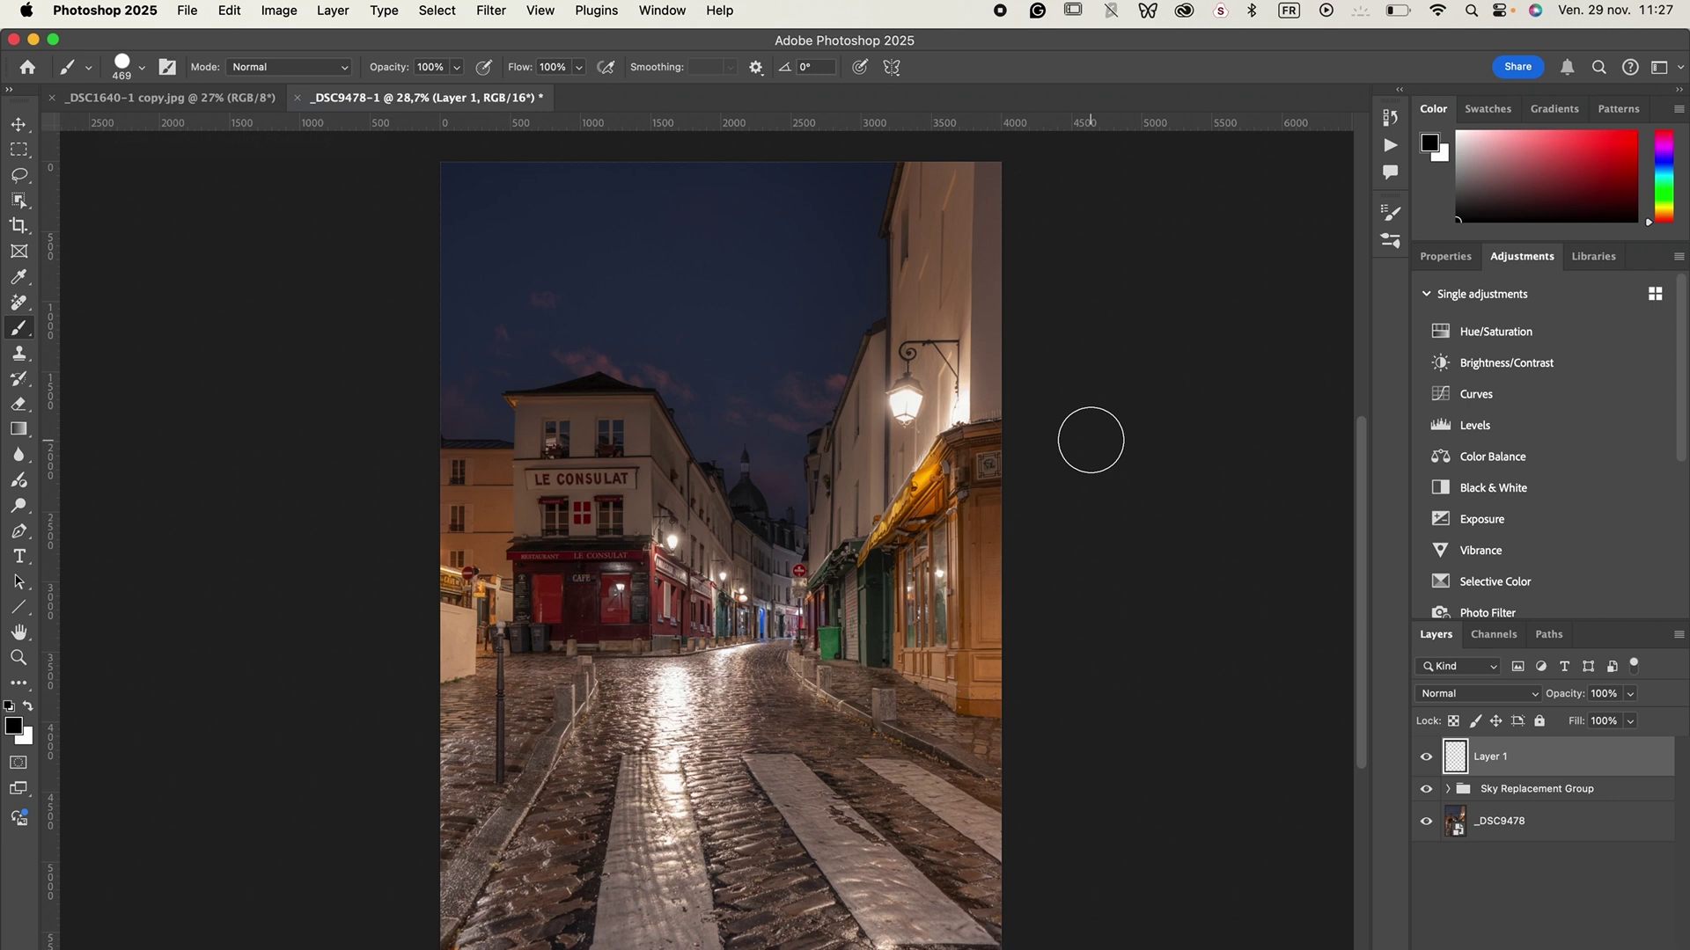
Step: Select the Stars01_Louimagin brush, enlarge it to 1096 px, and stamp stars
click(136, 68)
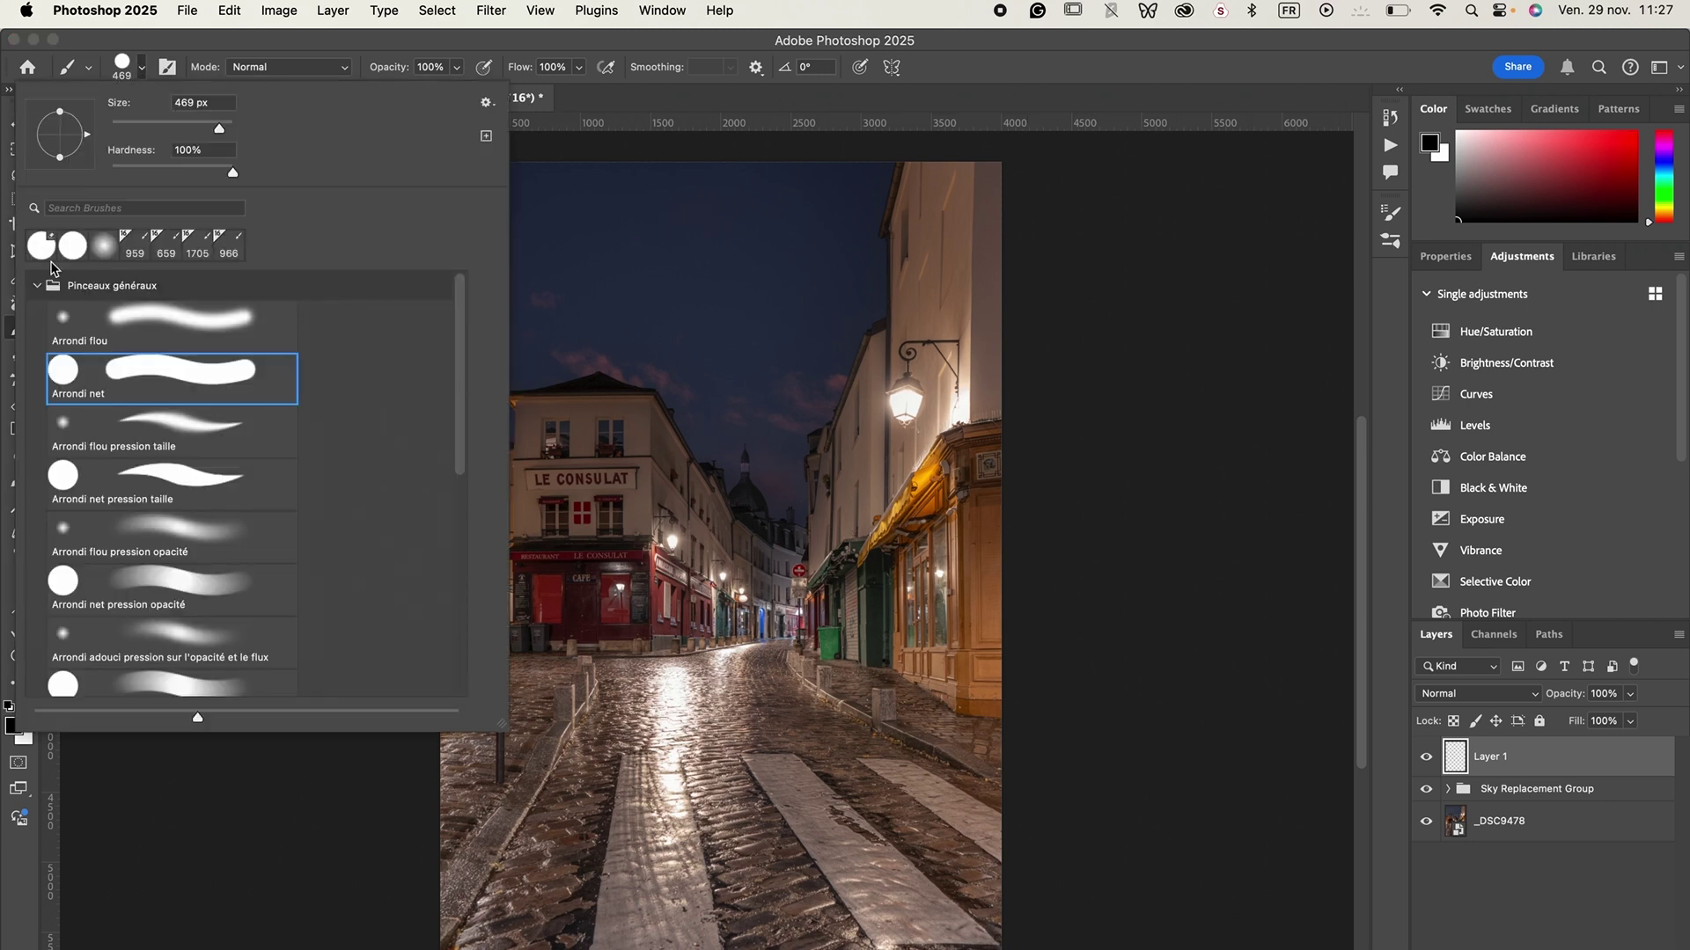
click(37, 285)
click(37, 287)
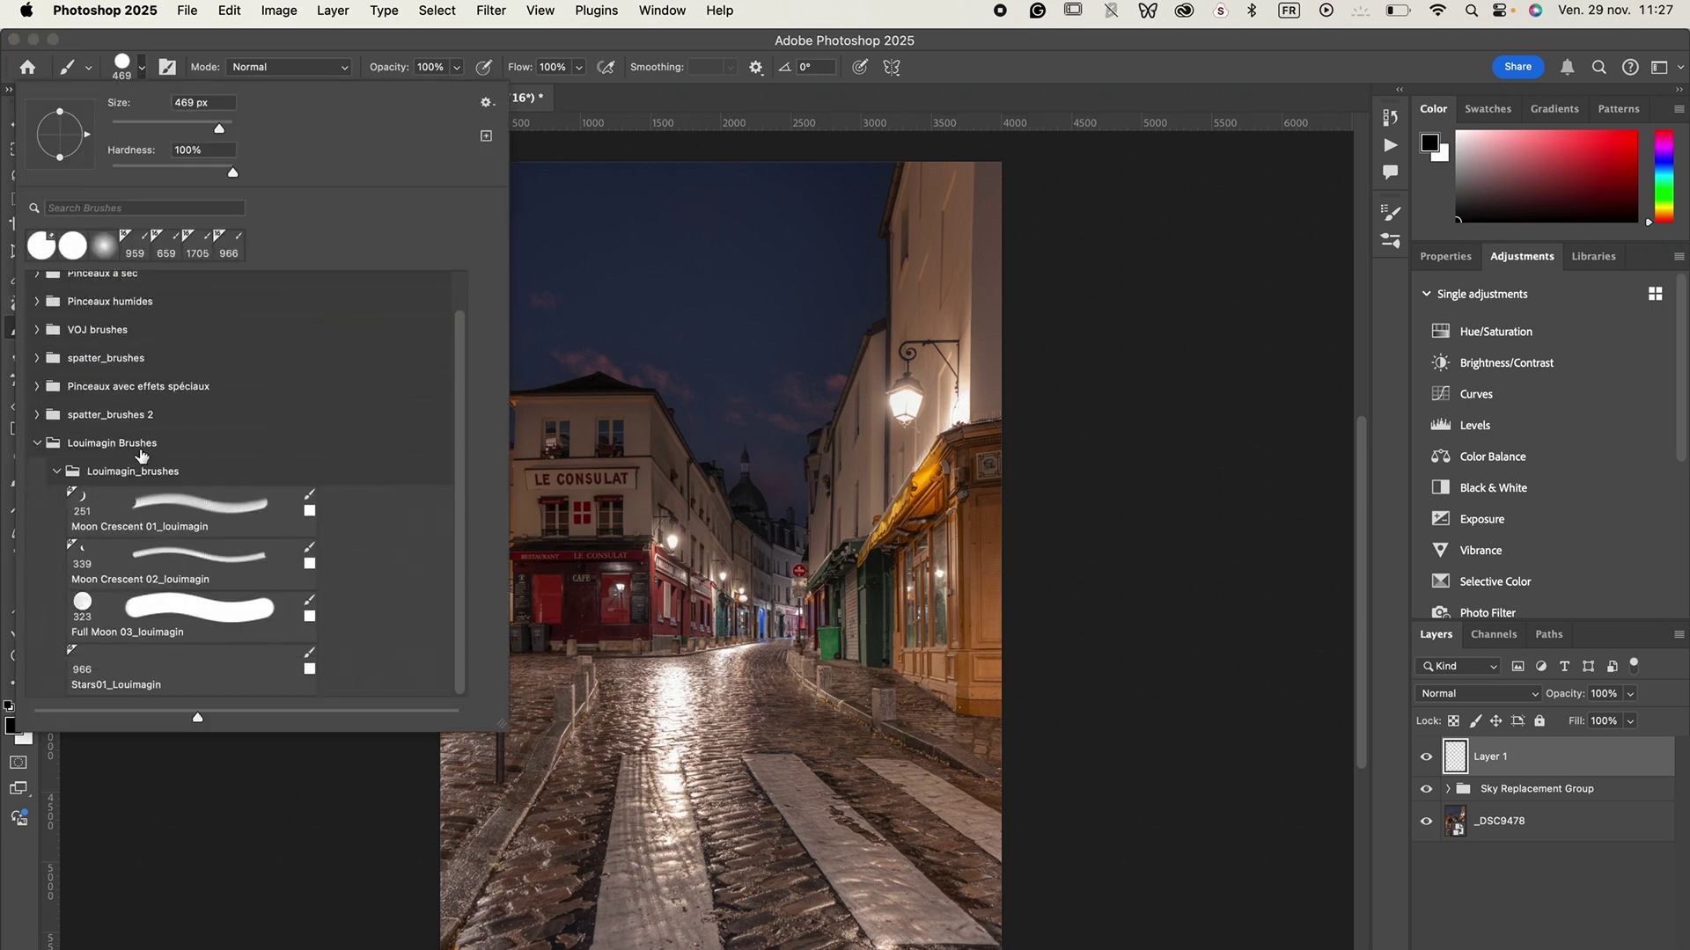
click(154, 671)
click(143, 68)
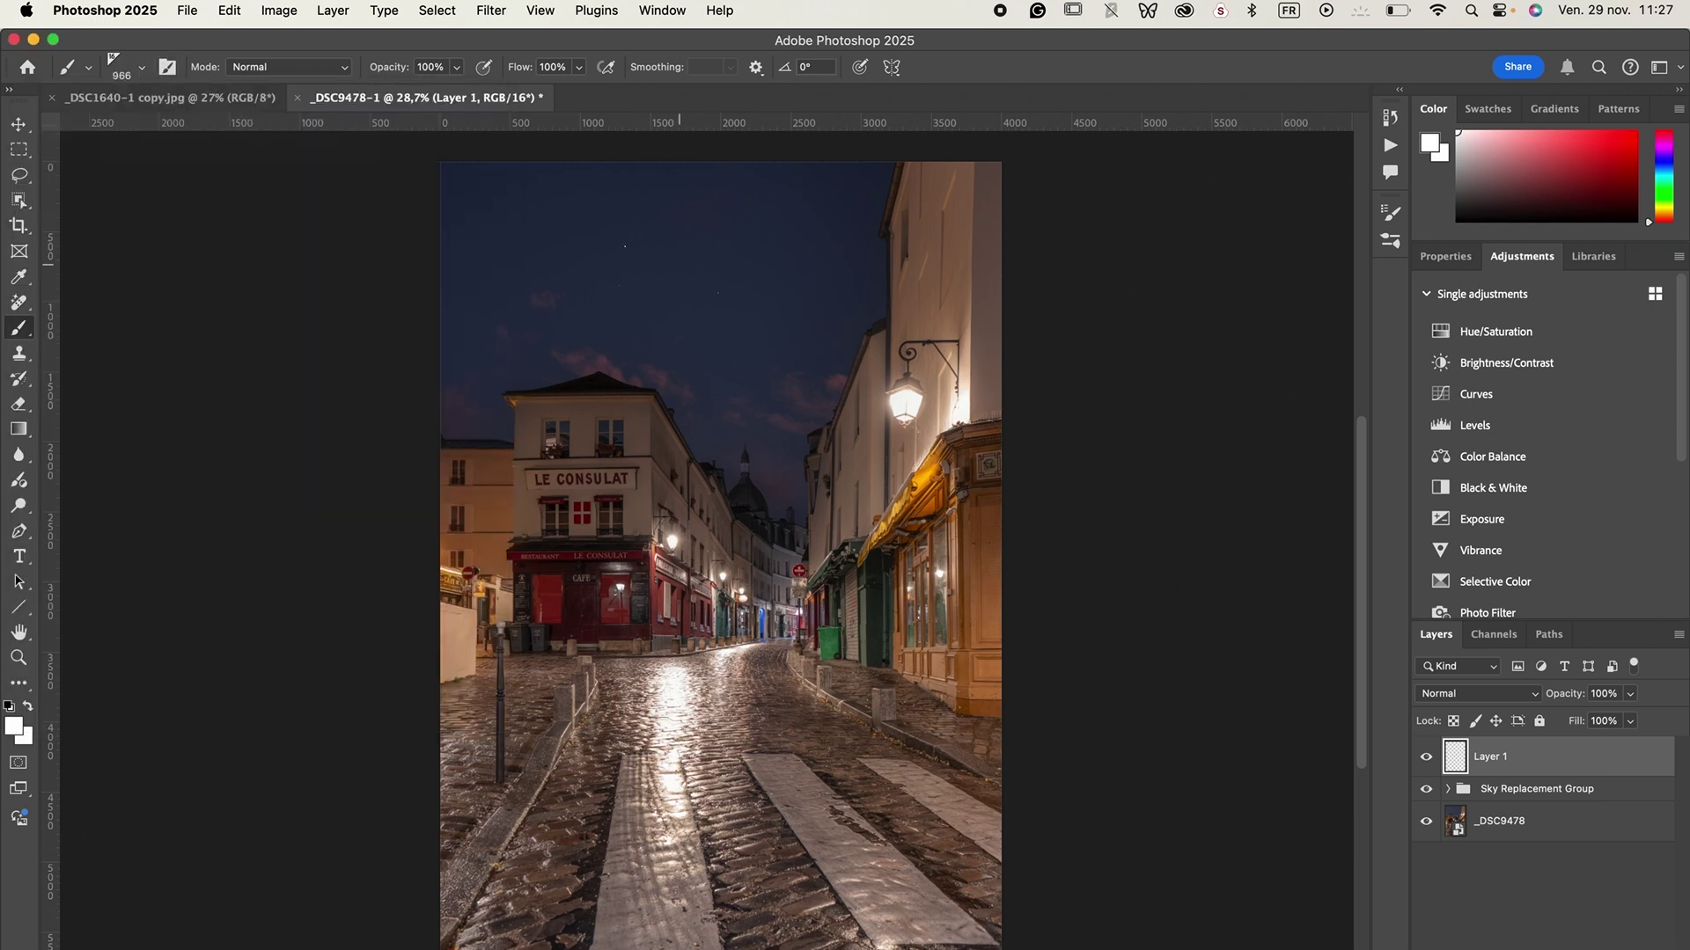
drag(679, 263, 764, 236)
scroll(634, 220, up, 3)
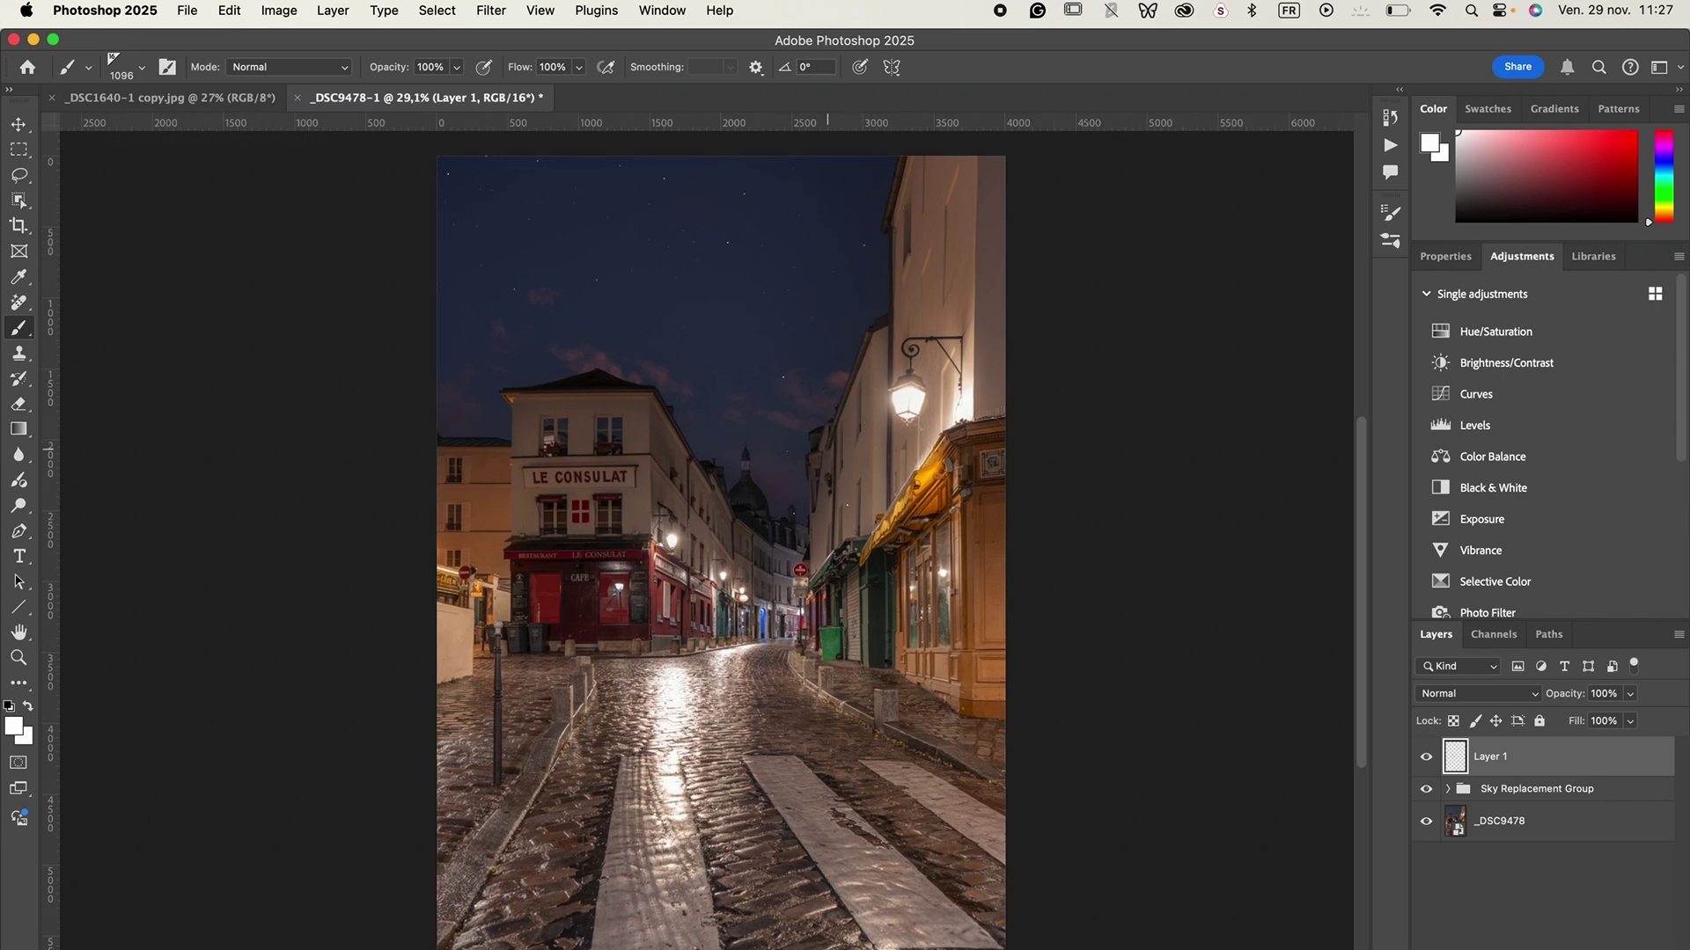
Step: Erase a stray star near the top of the sky
scroll(634, 220, up, 2)
key(e)
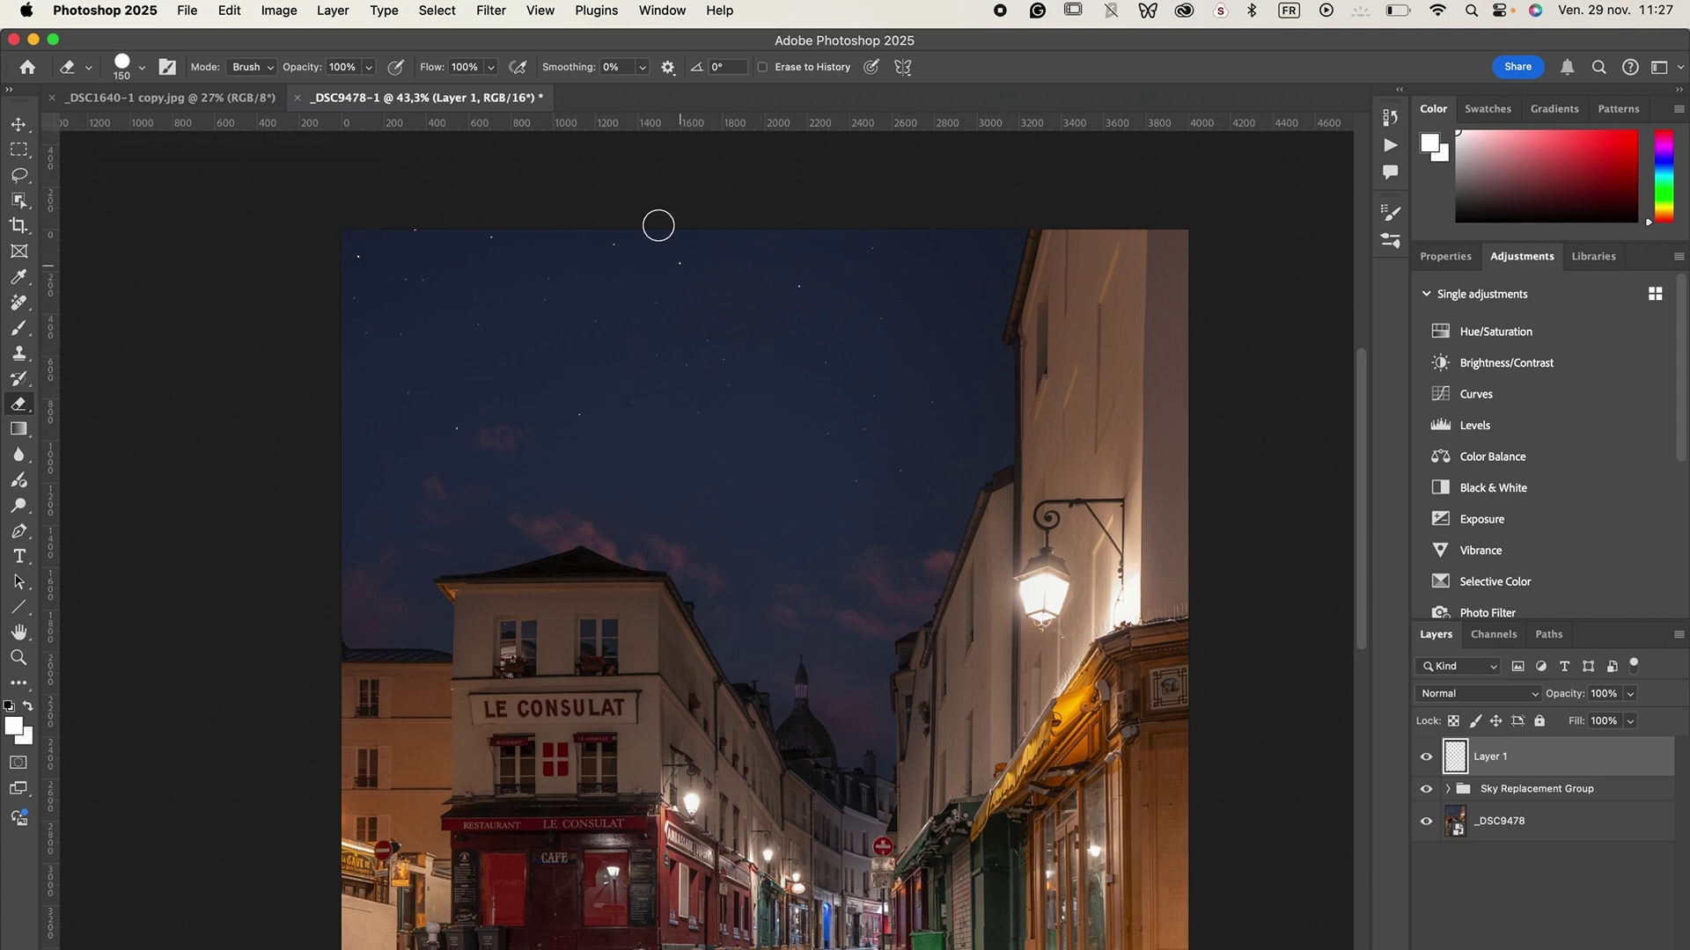
click(413, 227)
scroll(880, 584, down, 3)
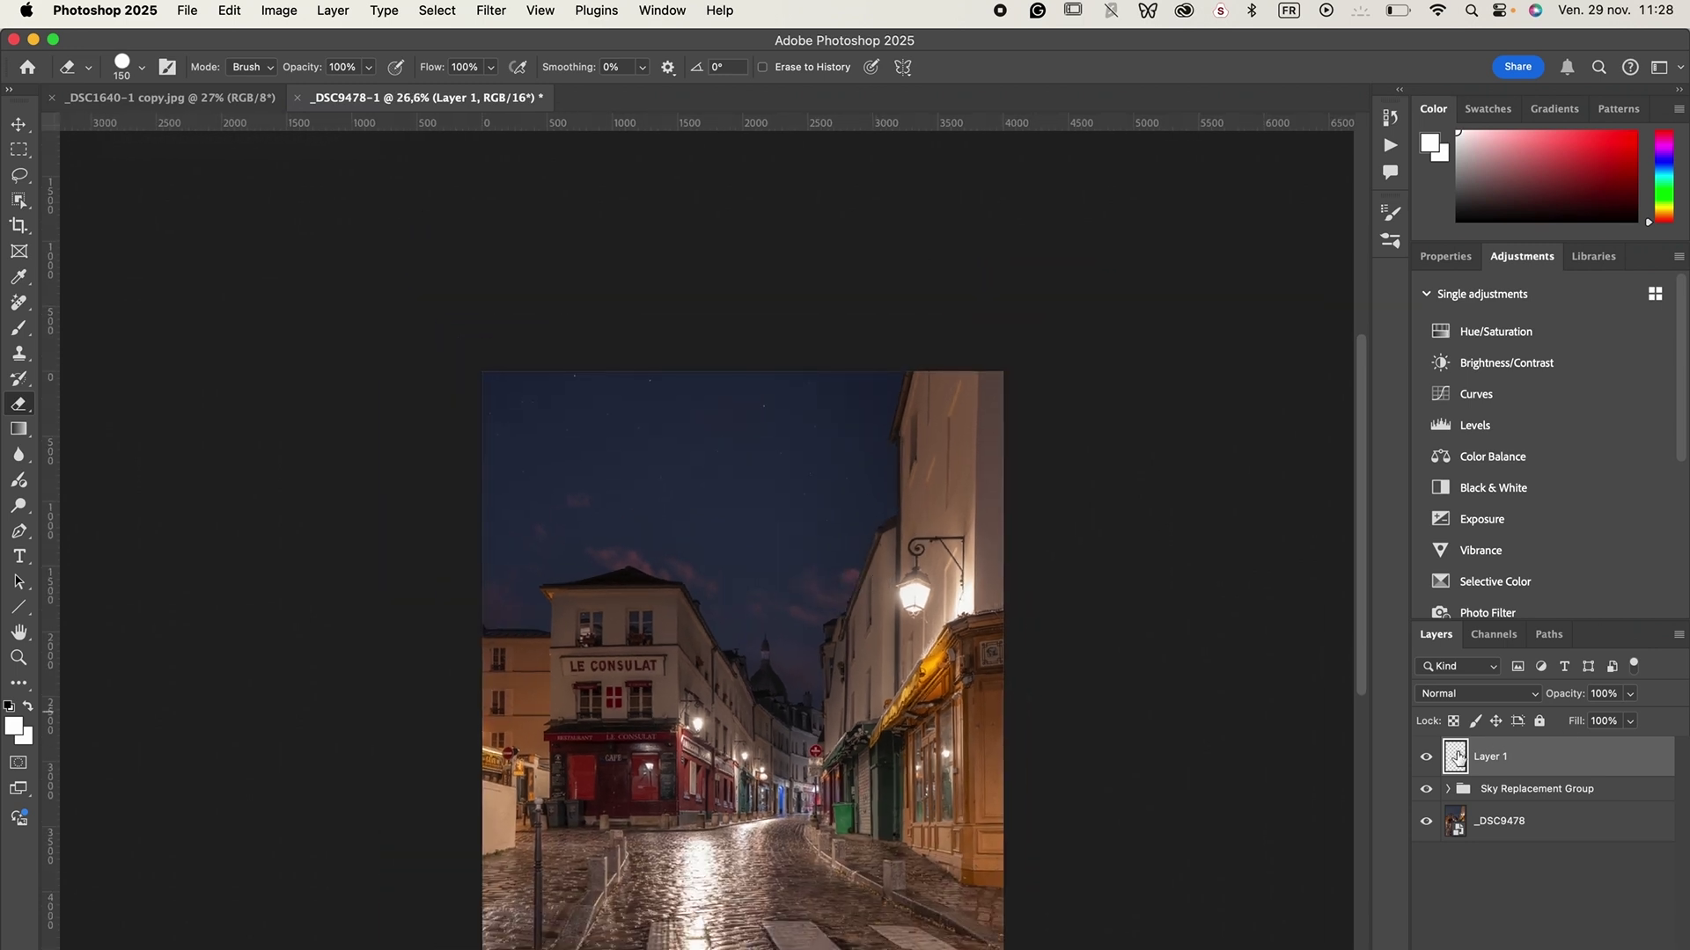
scroll(924, 445, up, 2)
scroll(923, 444, down, 2)
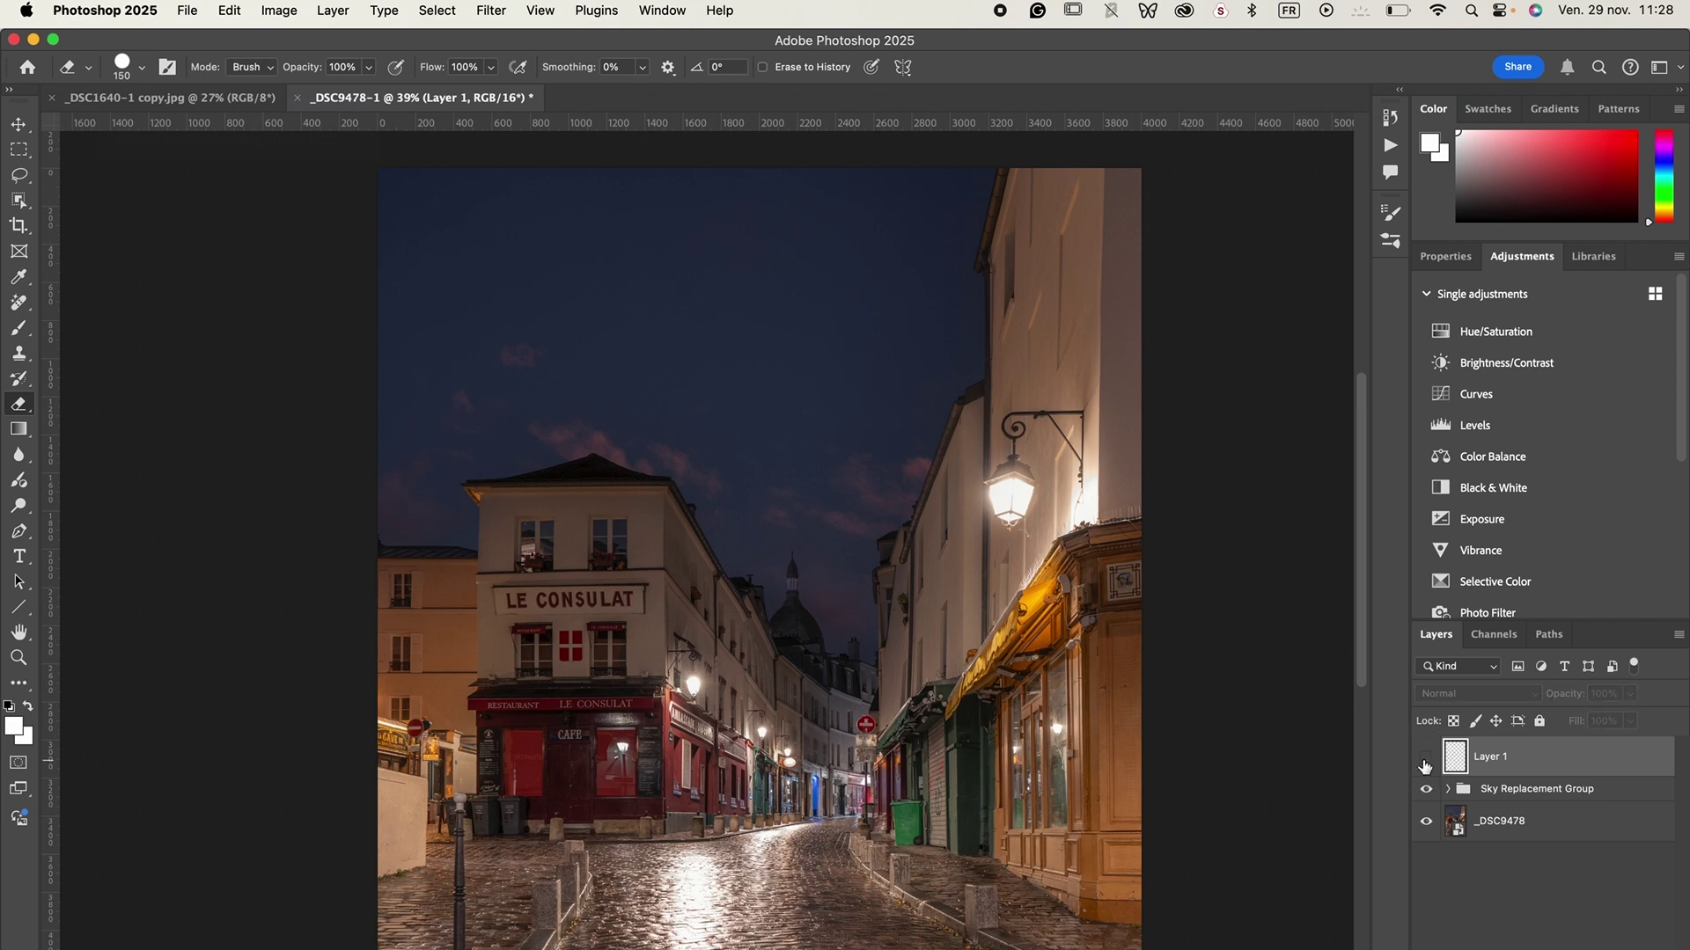
Step: Rename Layer 1 to 'stars brush' and add a new empty layer above it
double_click(1503, 756)
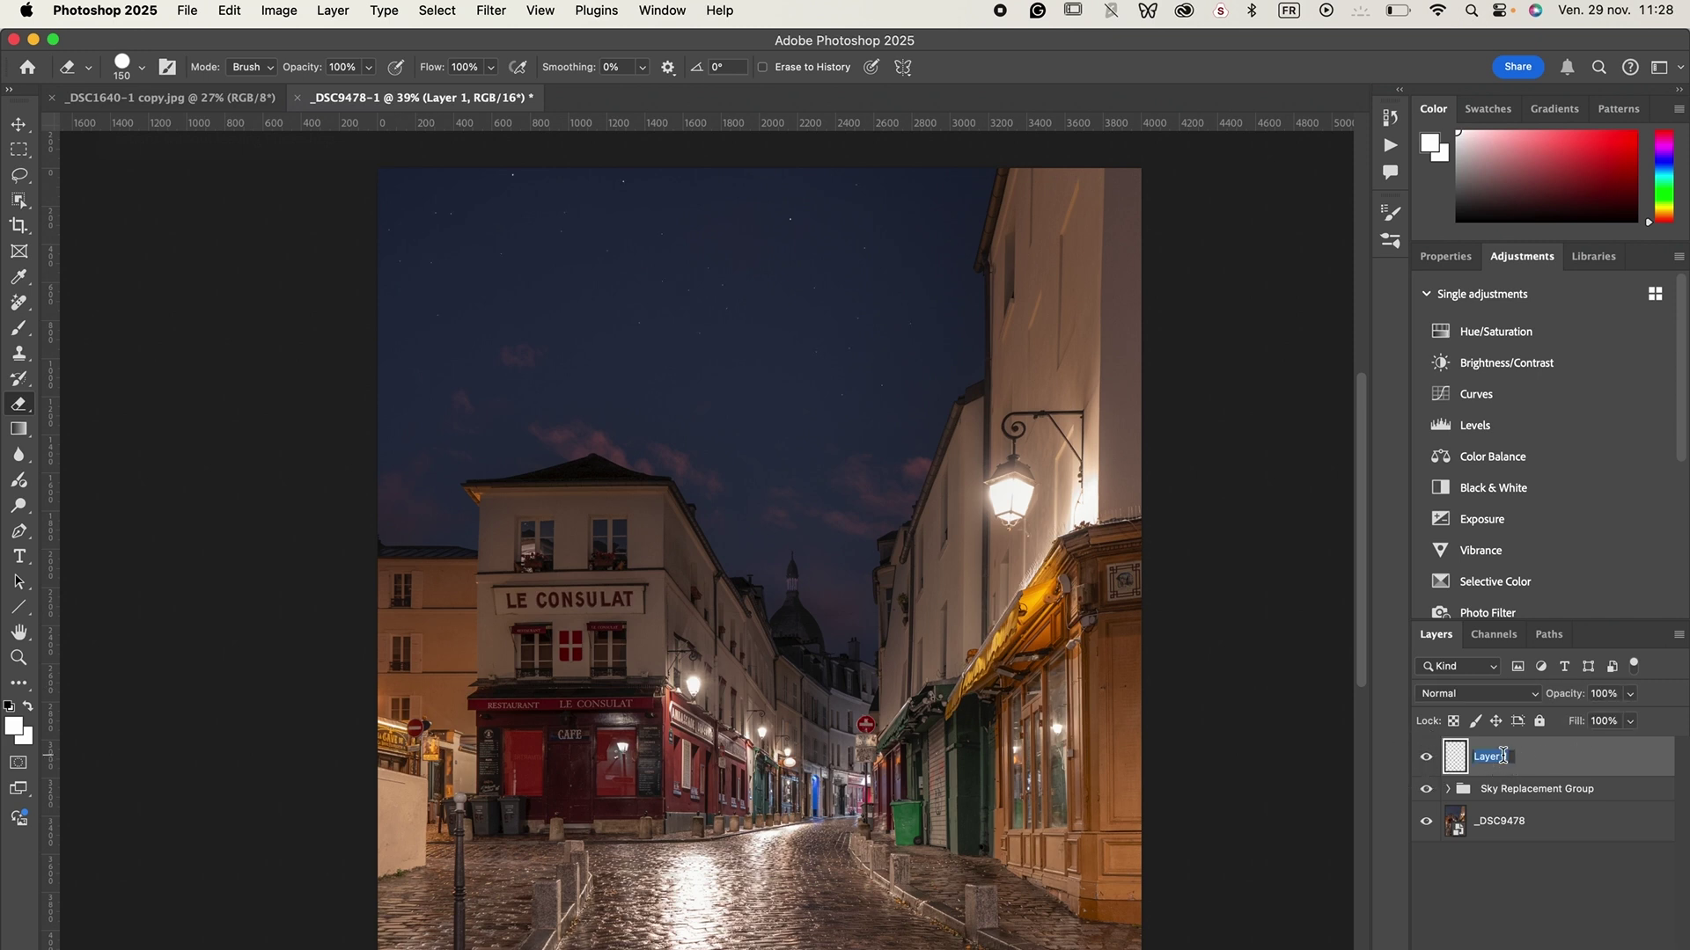
text(stars brush)
key(Return)
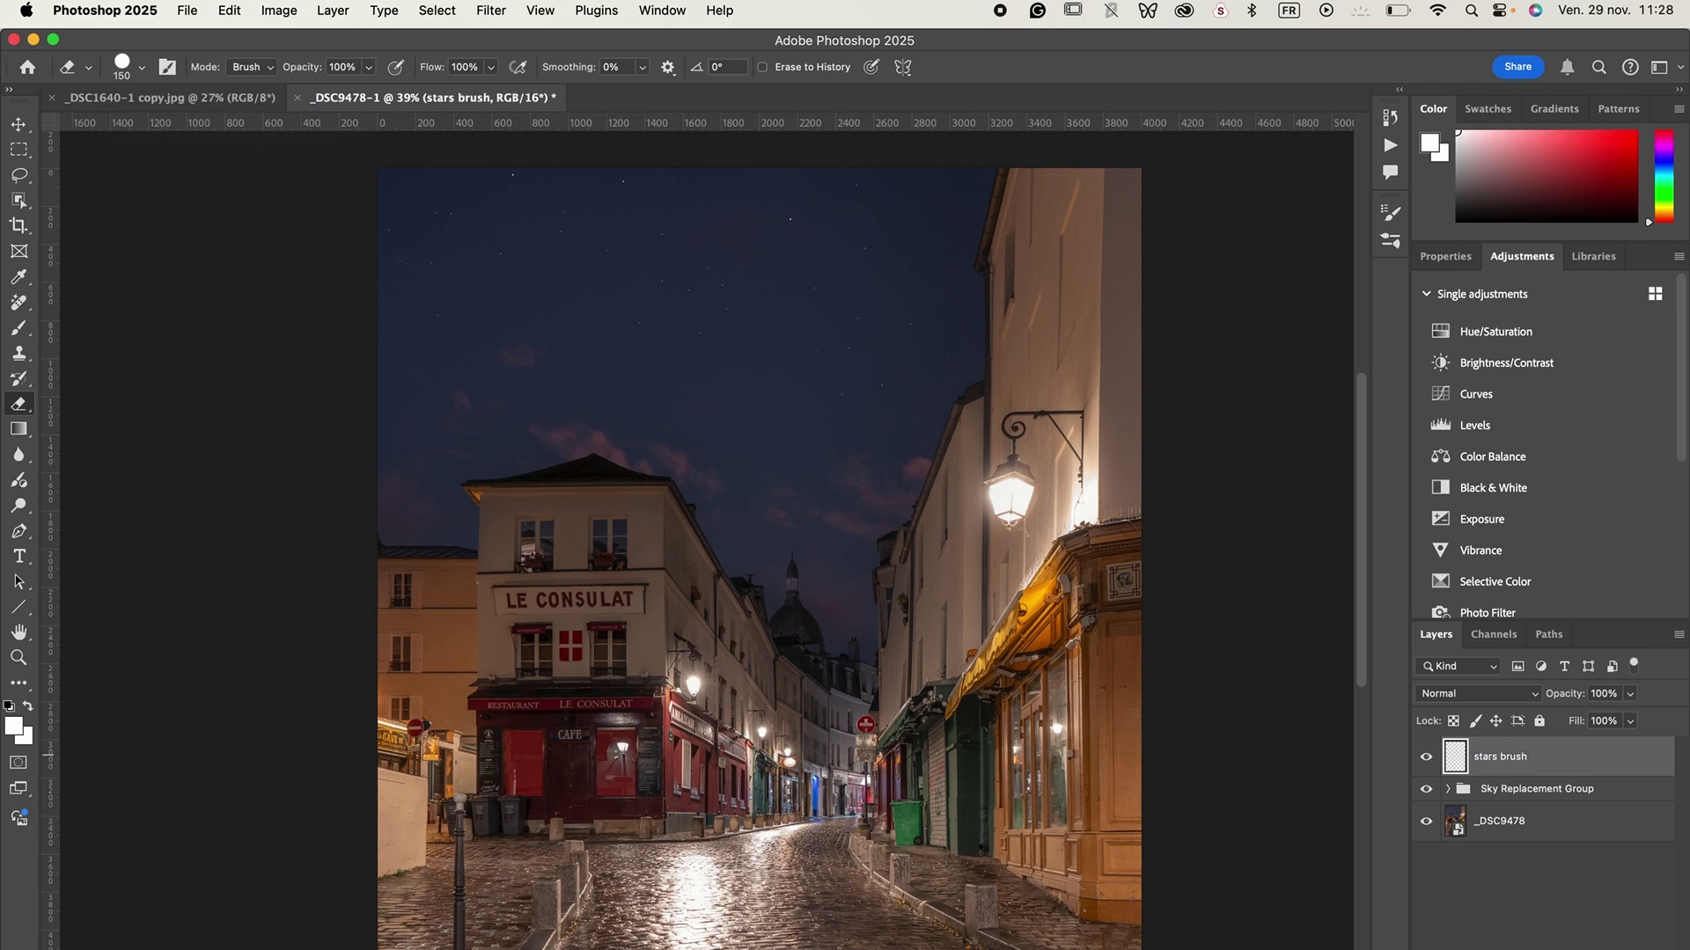
key(super+alt+shift+n)
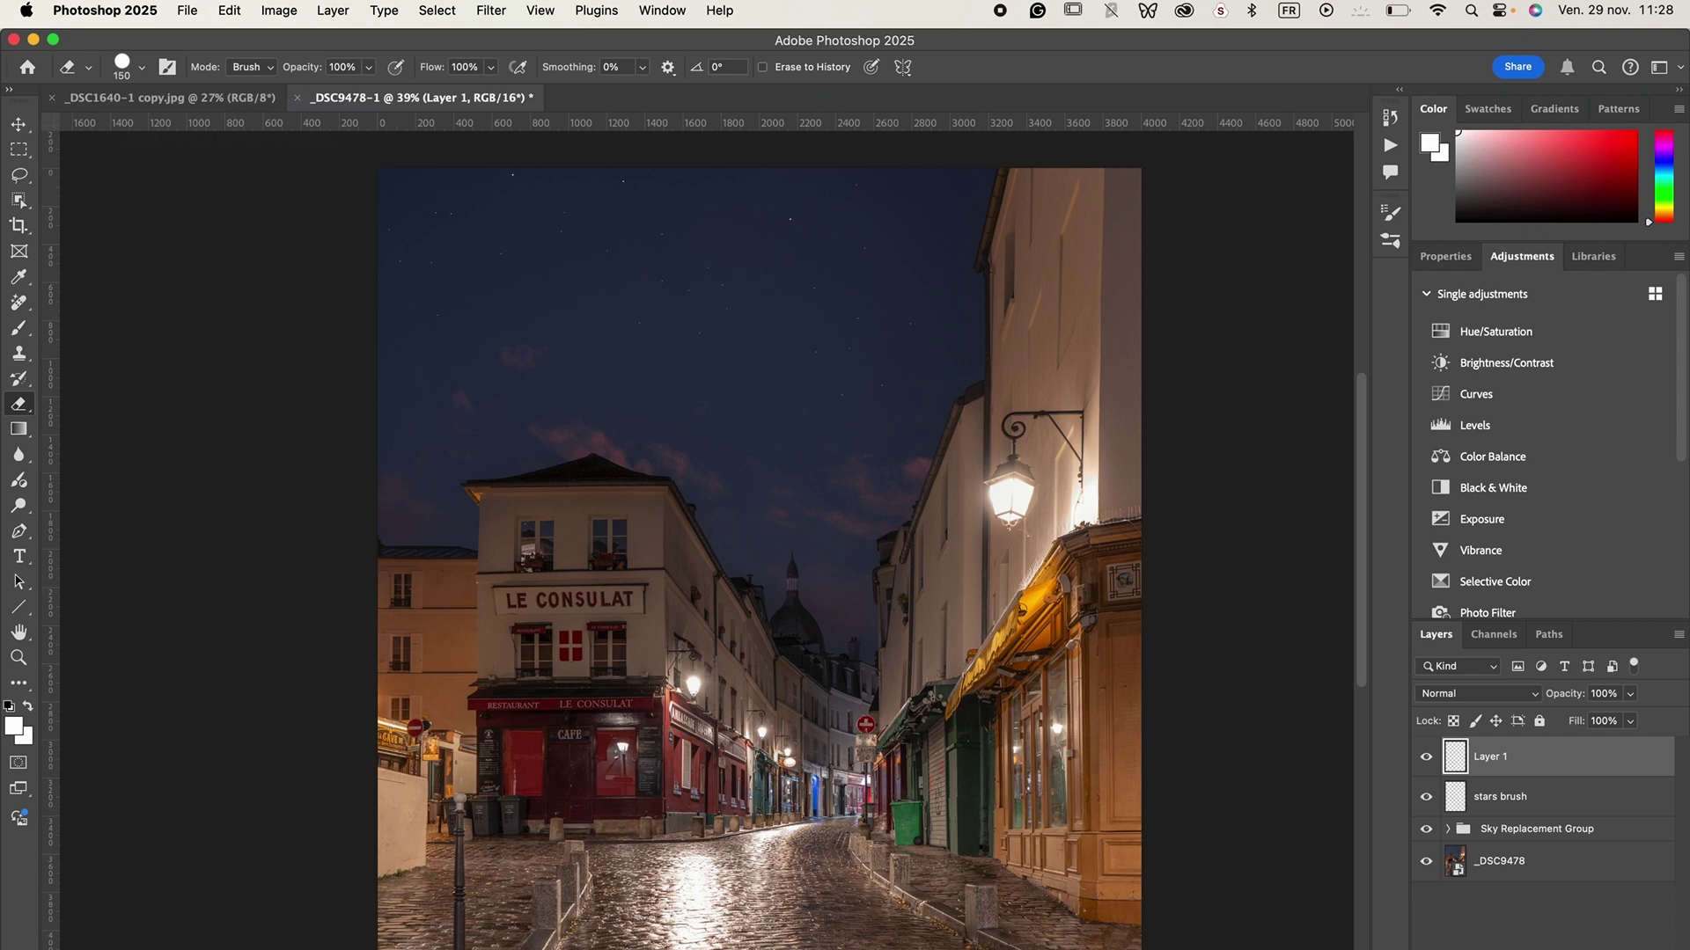
Step: Hide the stars brush layer and set the Arrondi net hard brush to 14 px
click(1425, 797)
key(b)
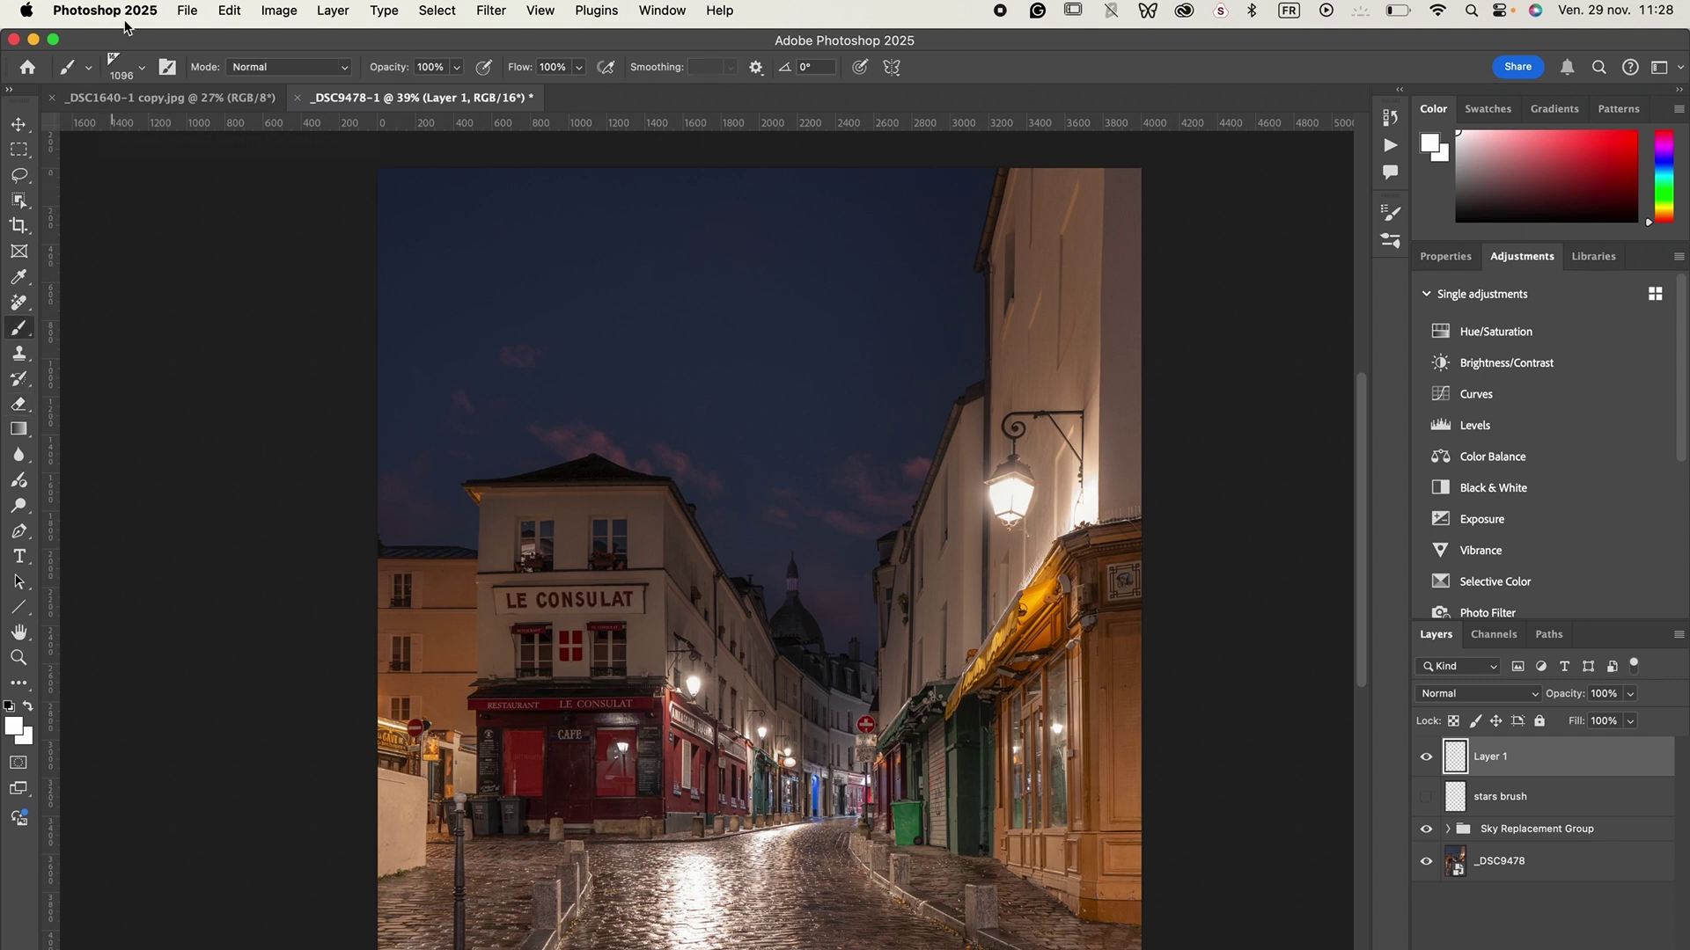
click(141, 67)
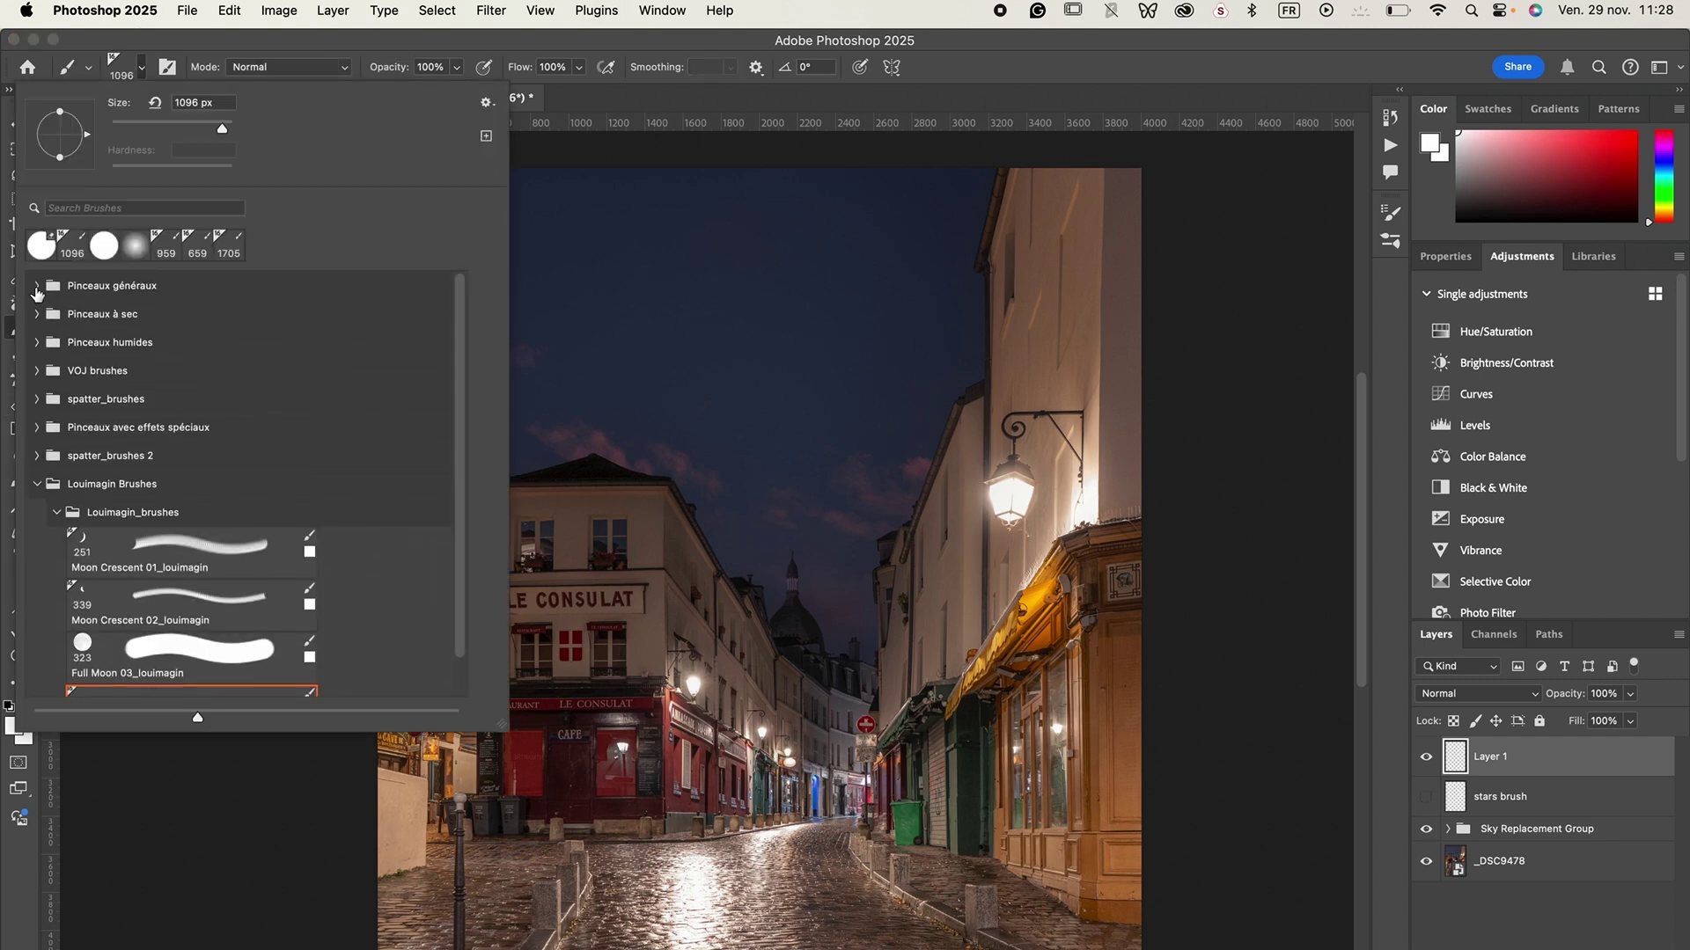
click(36, 484)
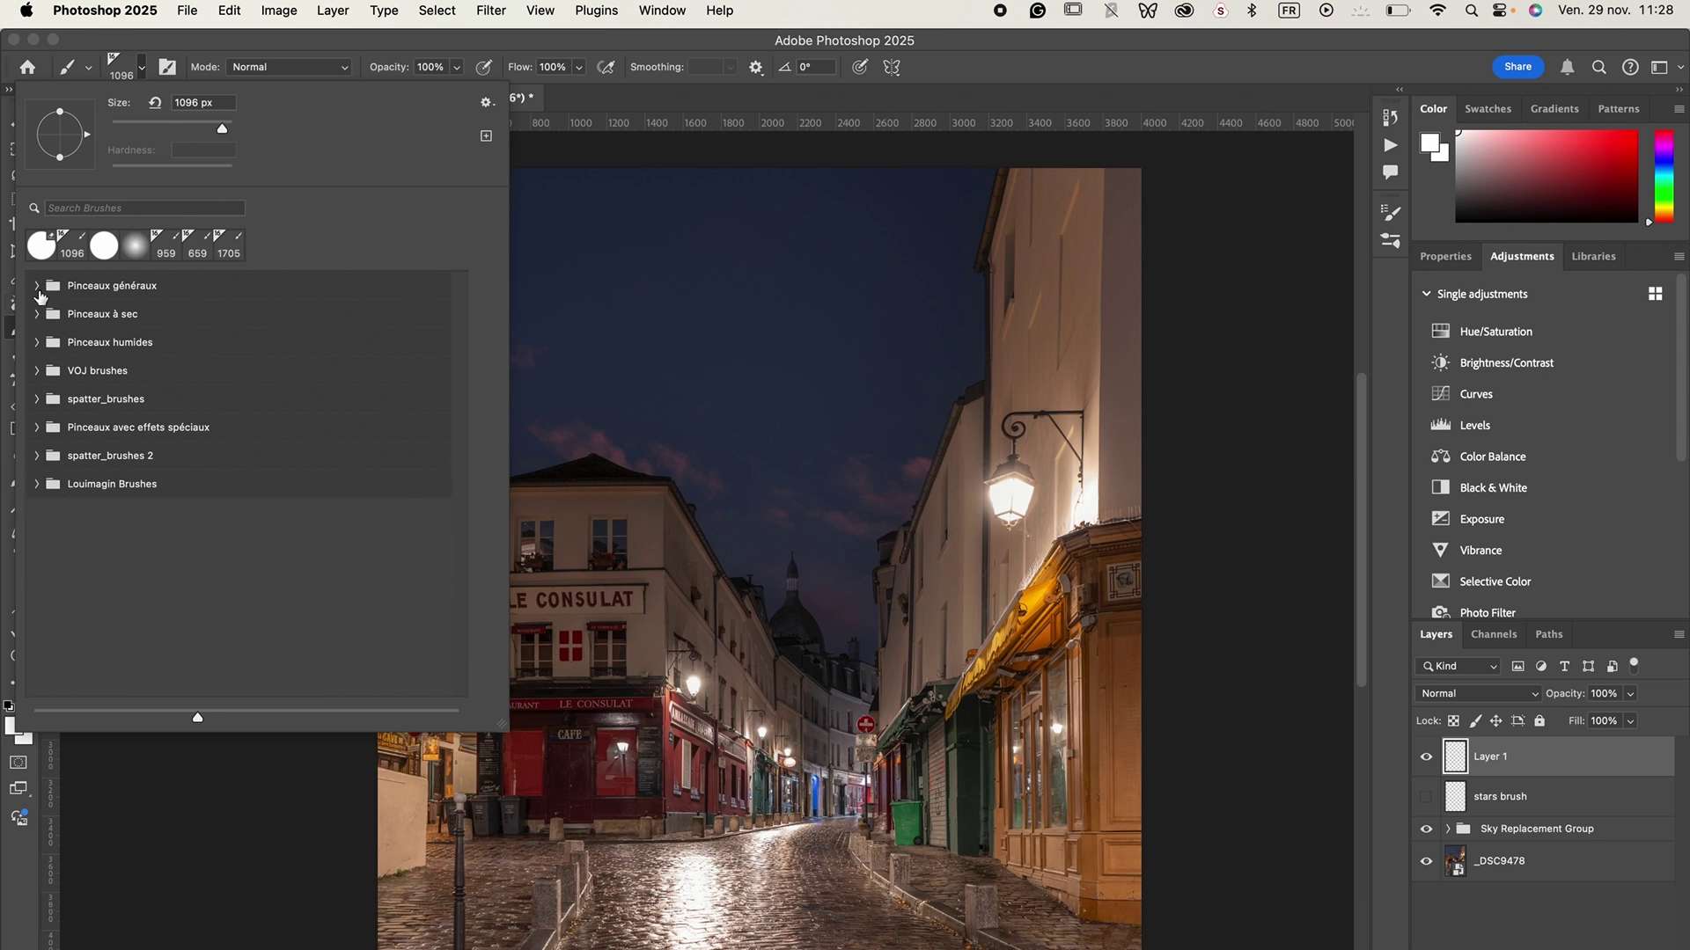
click(36, 286)
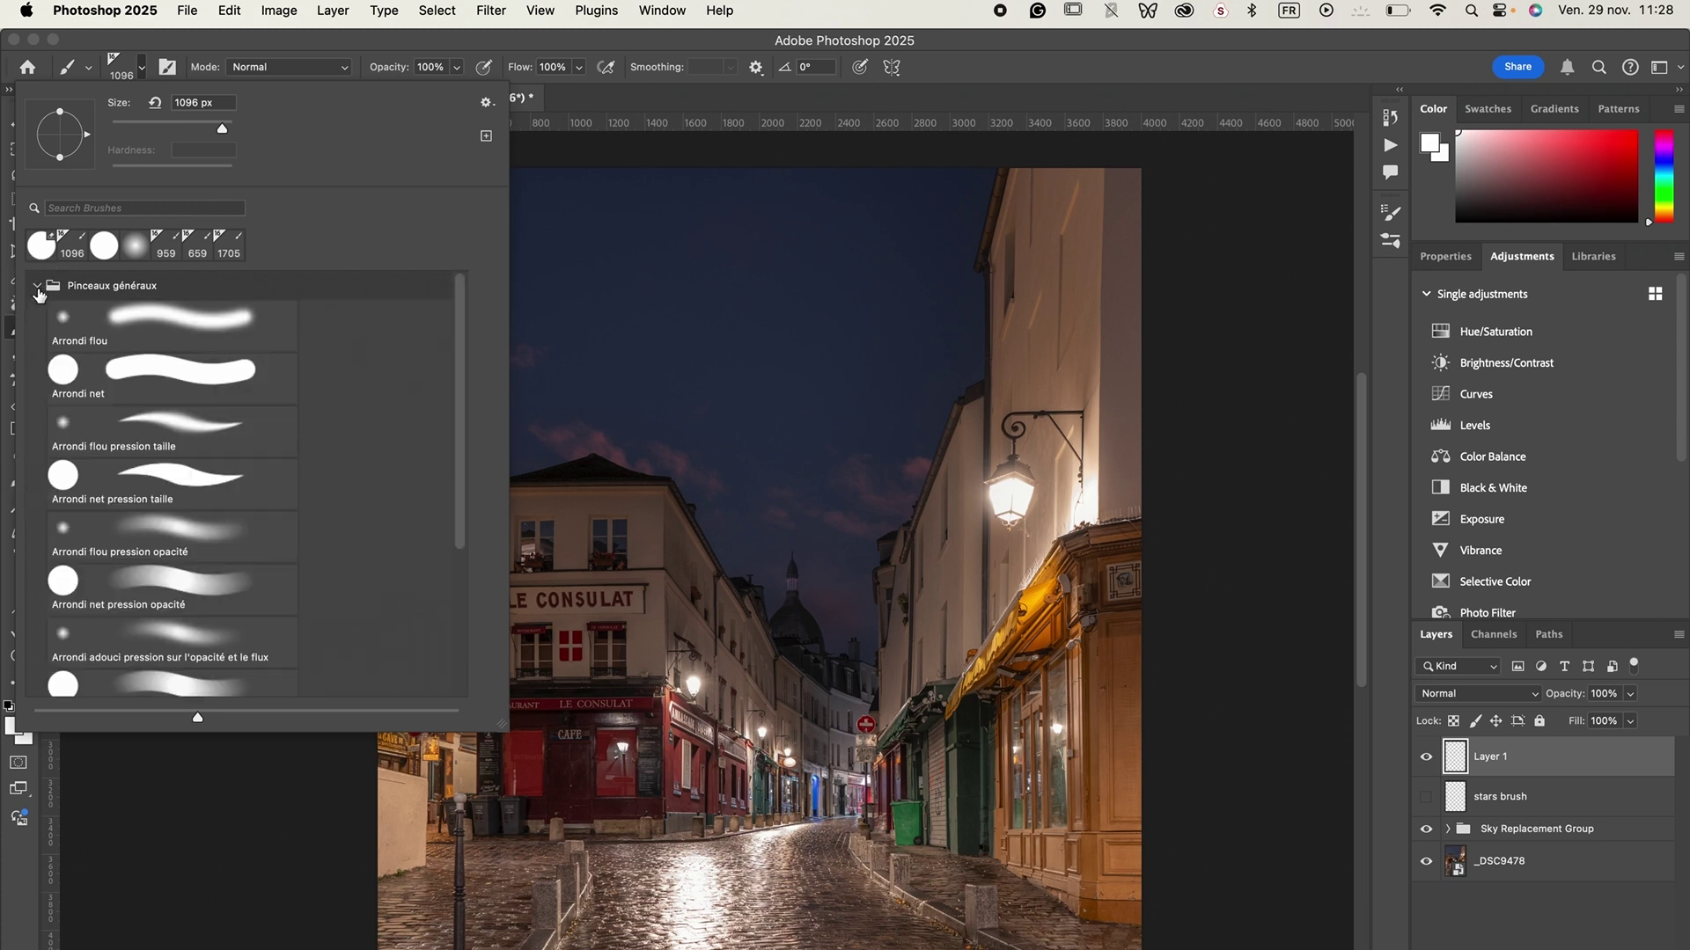
click(244, 379)
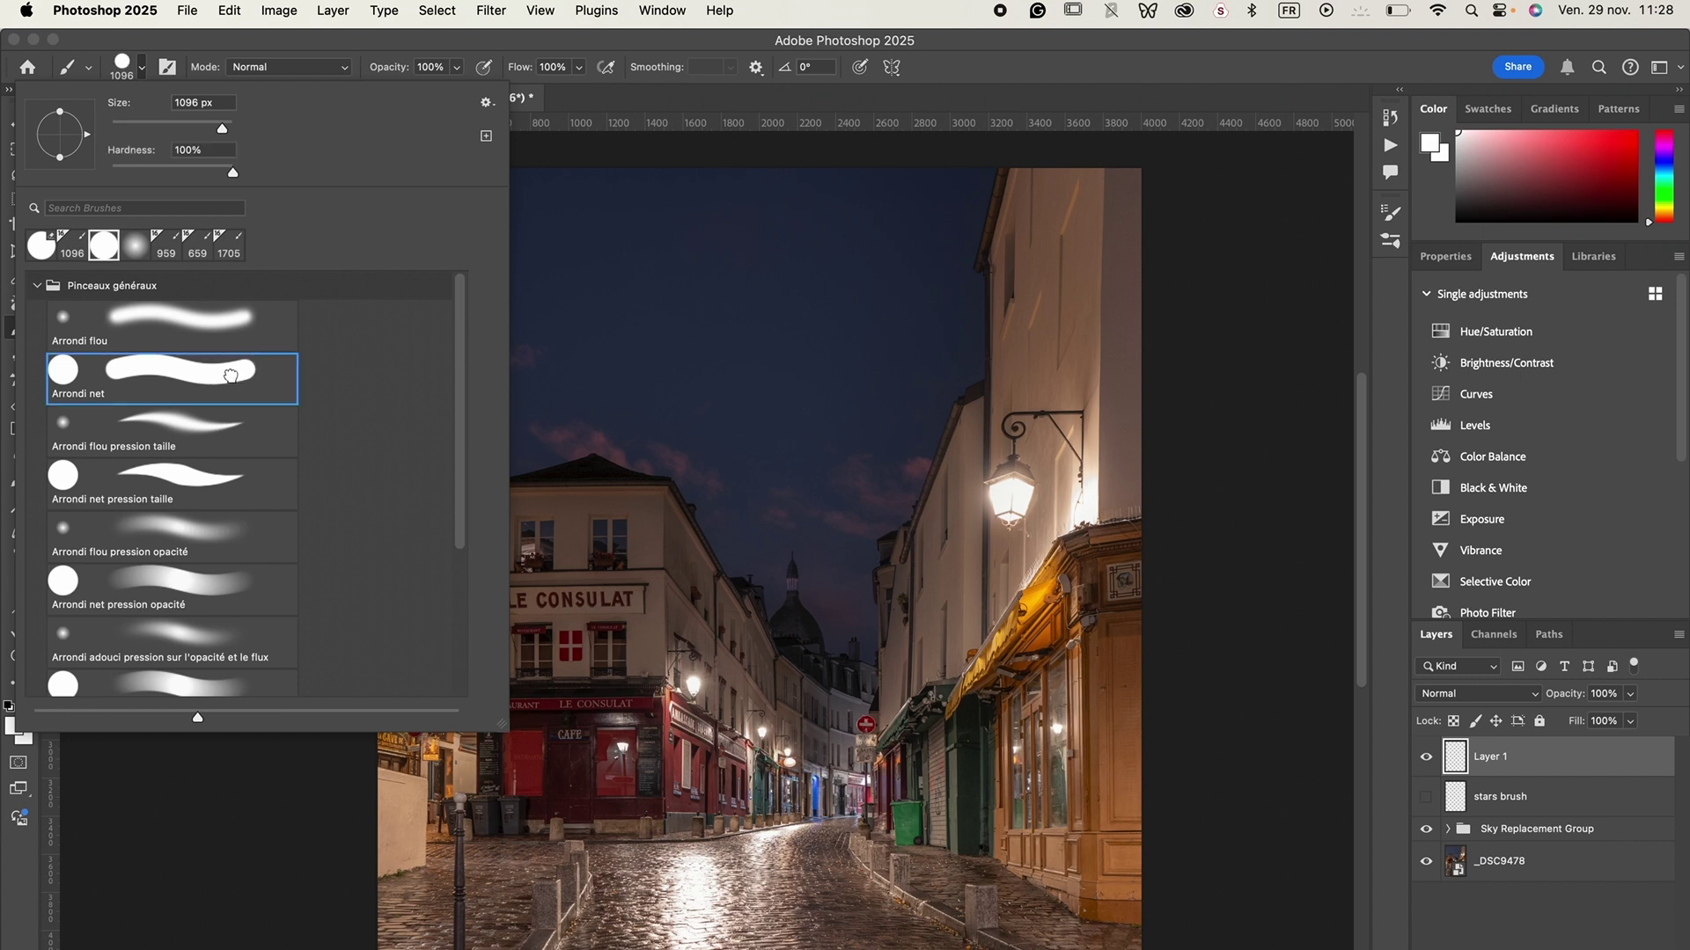
click(36, 286)
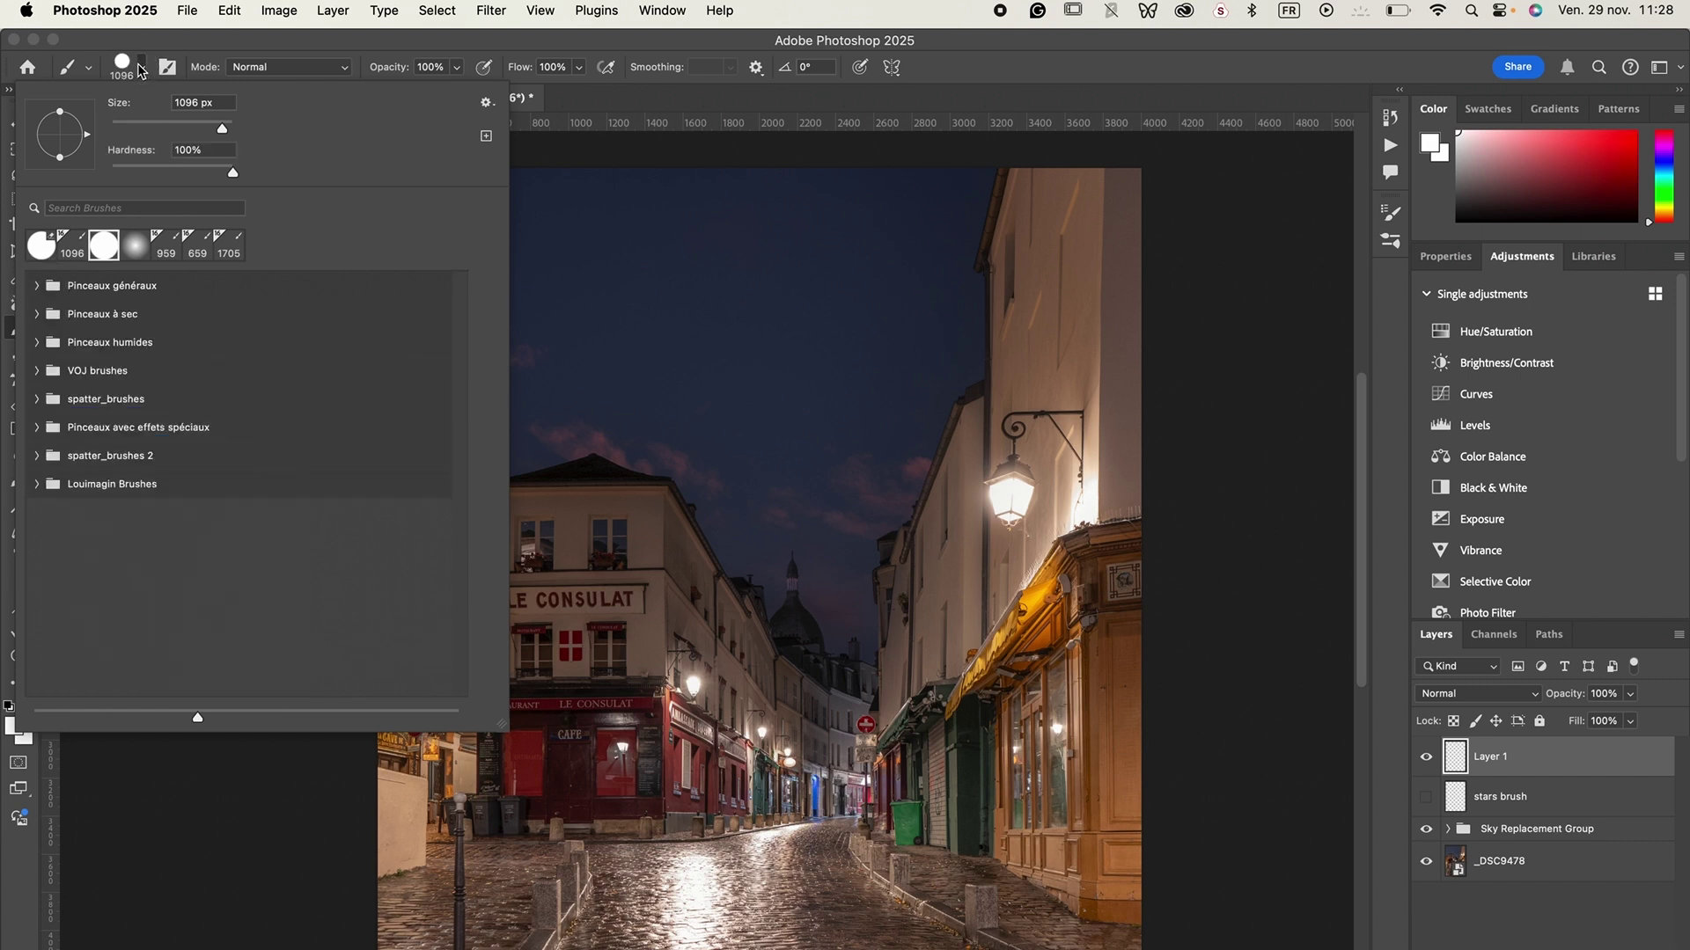
ctrl+alt+click(737, 359)
mouse_move(737, 363)
mouse_down()
mouse_move(729, 392)
mouse_move(522, 398)
mouse_up()
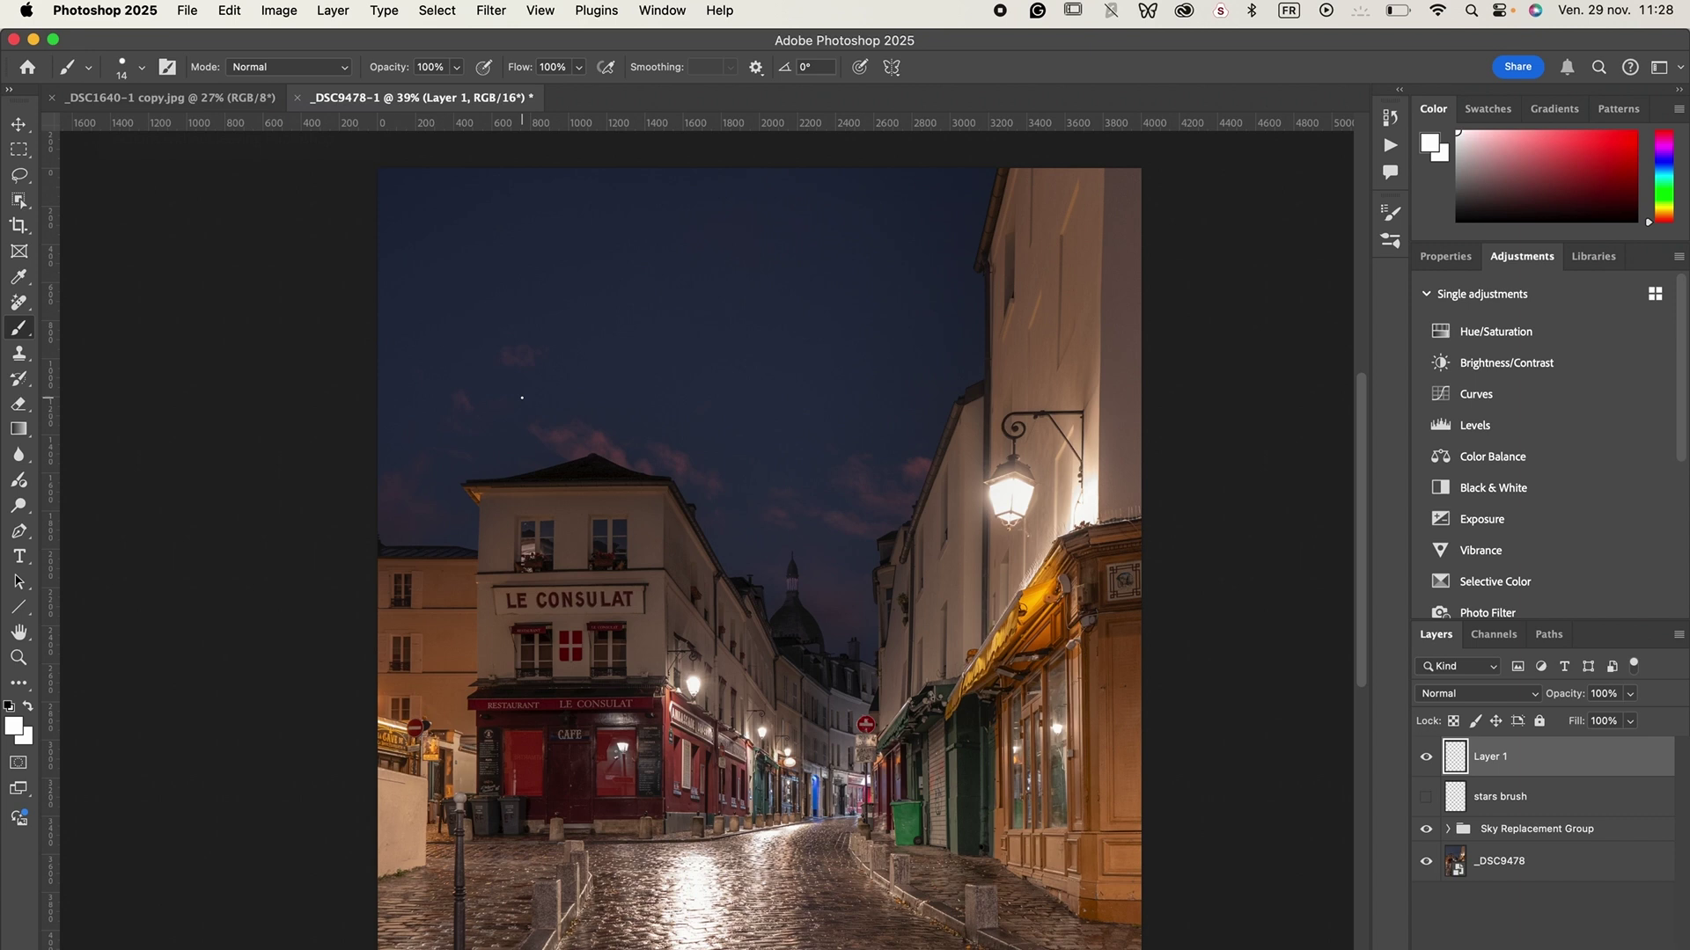
Step: Make white the foreground colour and set the hard brush size to 8 px
key(d)
key(x)
drag(570, 245, 568, 243)
drag(559, 253, 560, 255)
click(141, 67)
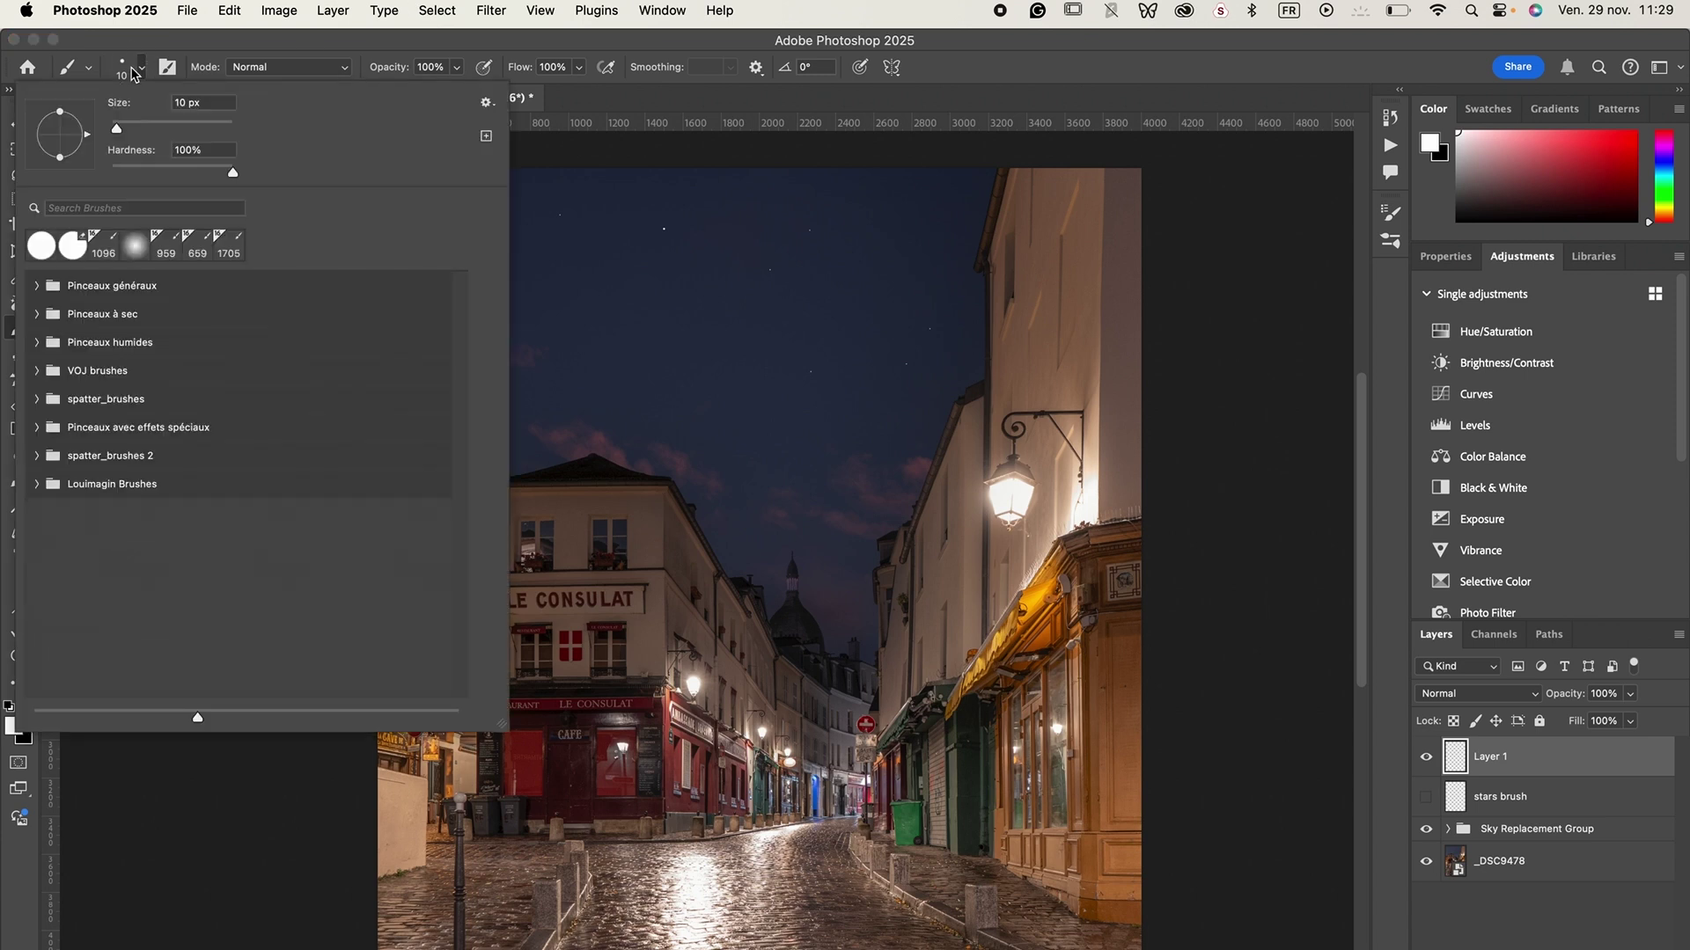
double_click(187, 103)
text(8)
key(Return)
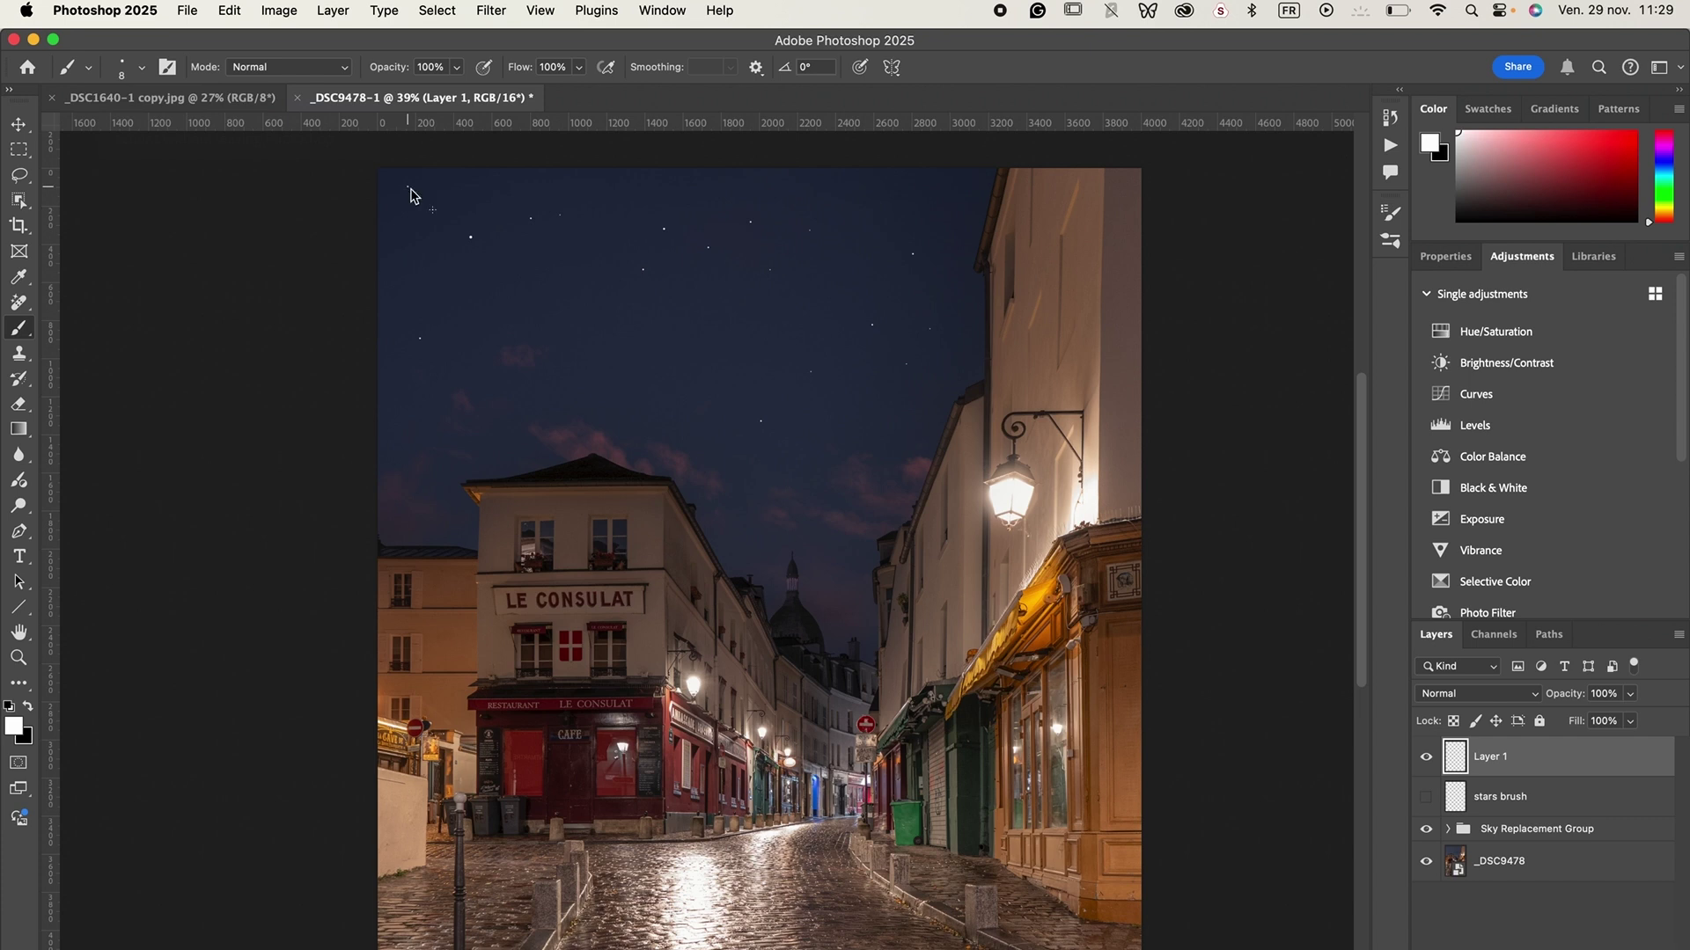
Step: Compare the two star layers by toggling their visibility, leaving both hidden
scroll(528, 352, down, 3)
scroll(694, 440, left, 5)
scroll(694, 440, down, 1)
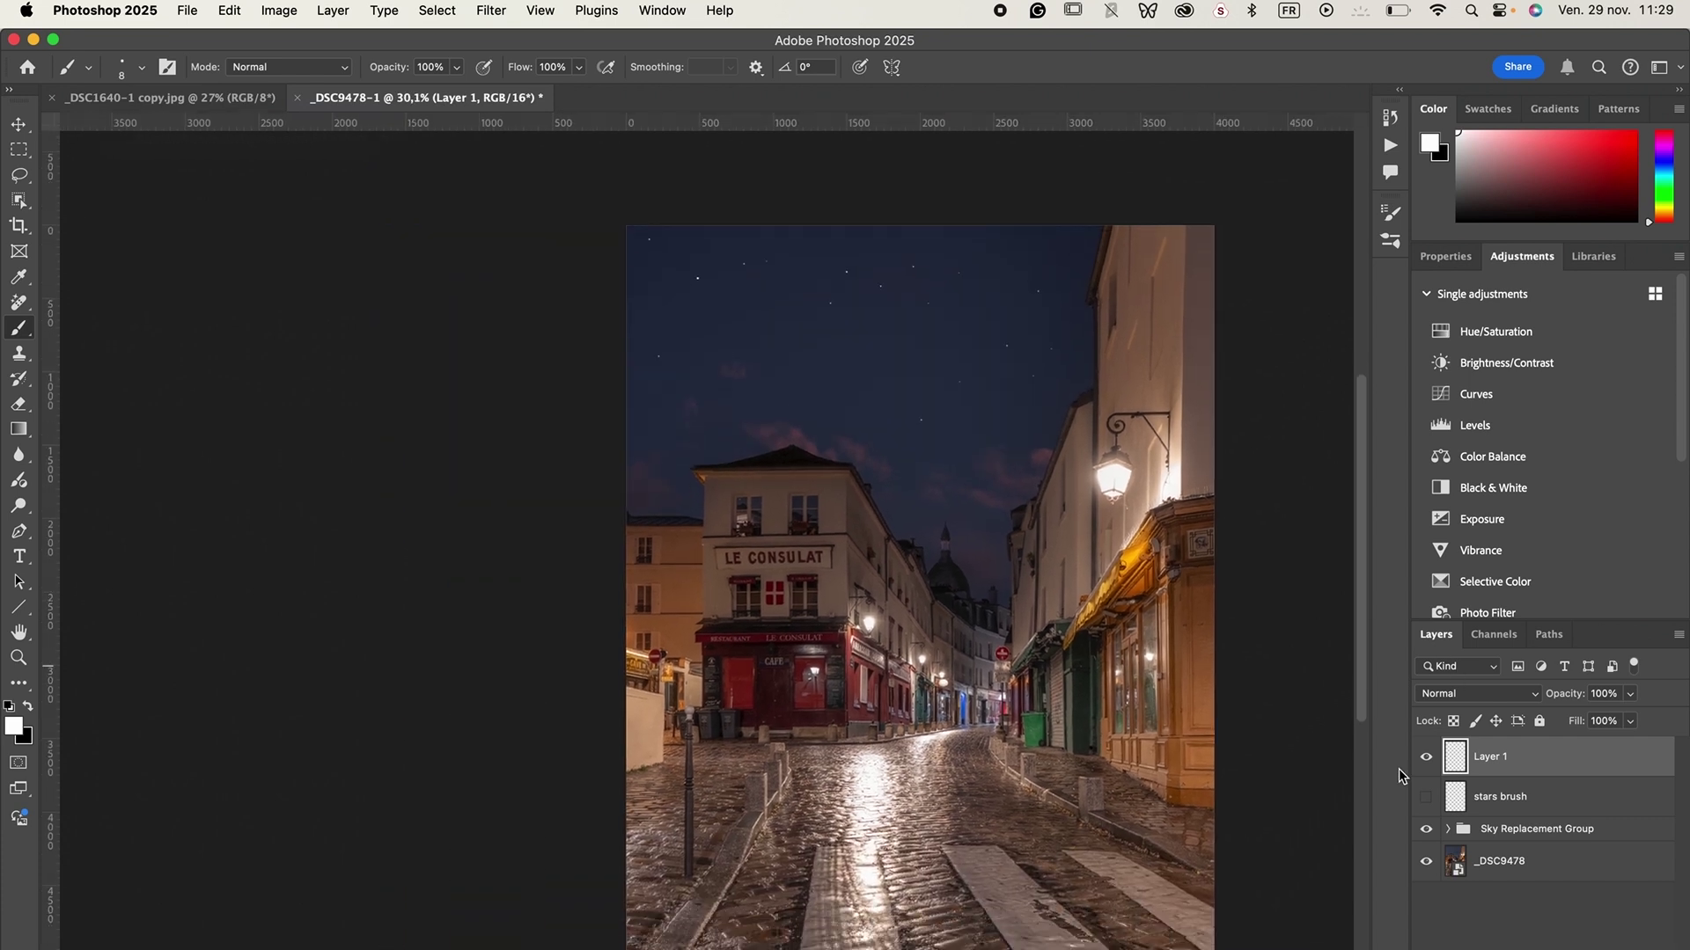
click(1425, 757)
click(1425, 796)
click(1426, 797)
click(1426, 757)
click(1426, 758)
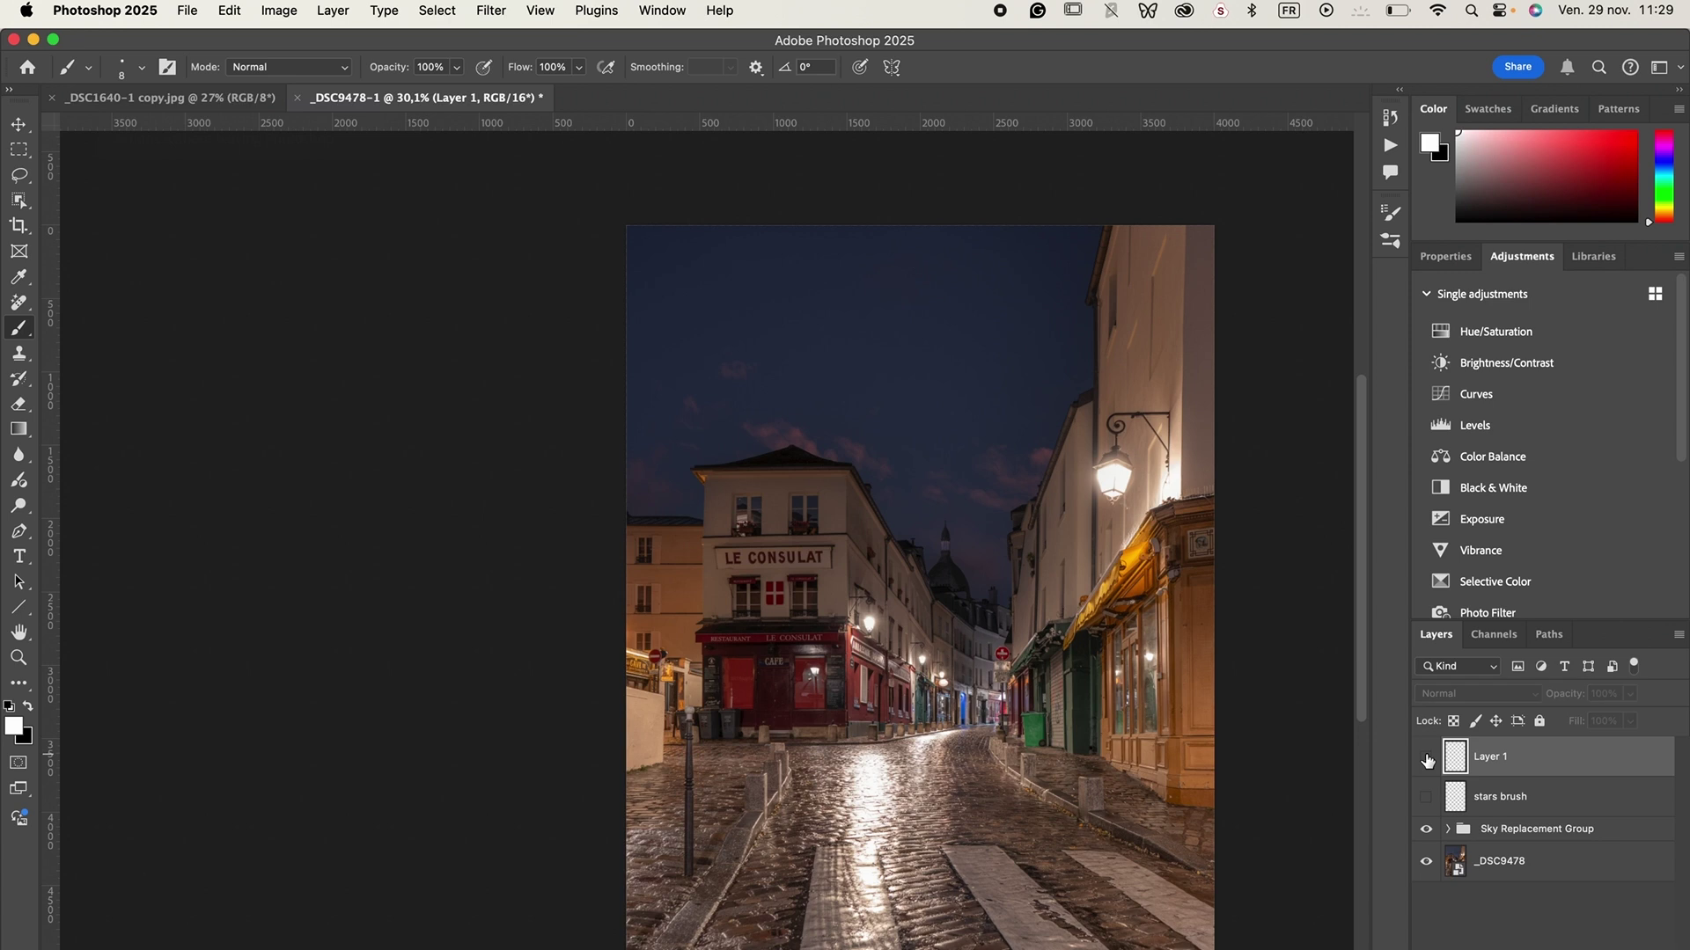
Step: Rename Layer 1 to 'brush one by one' and add a new empty layer on top
double_click(1499, 756)
text(brush one by one)
key(Return)
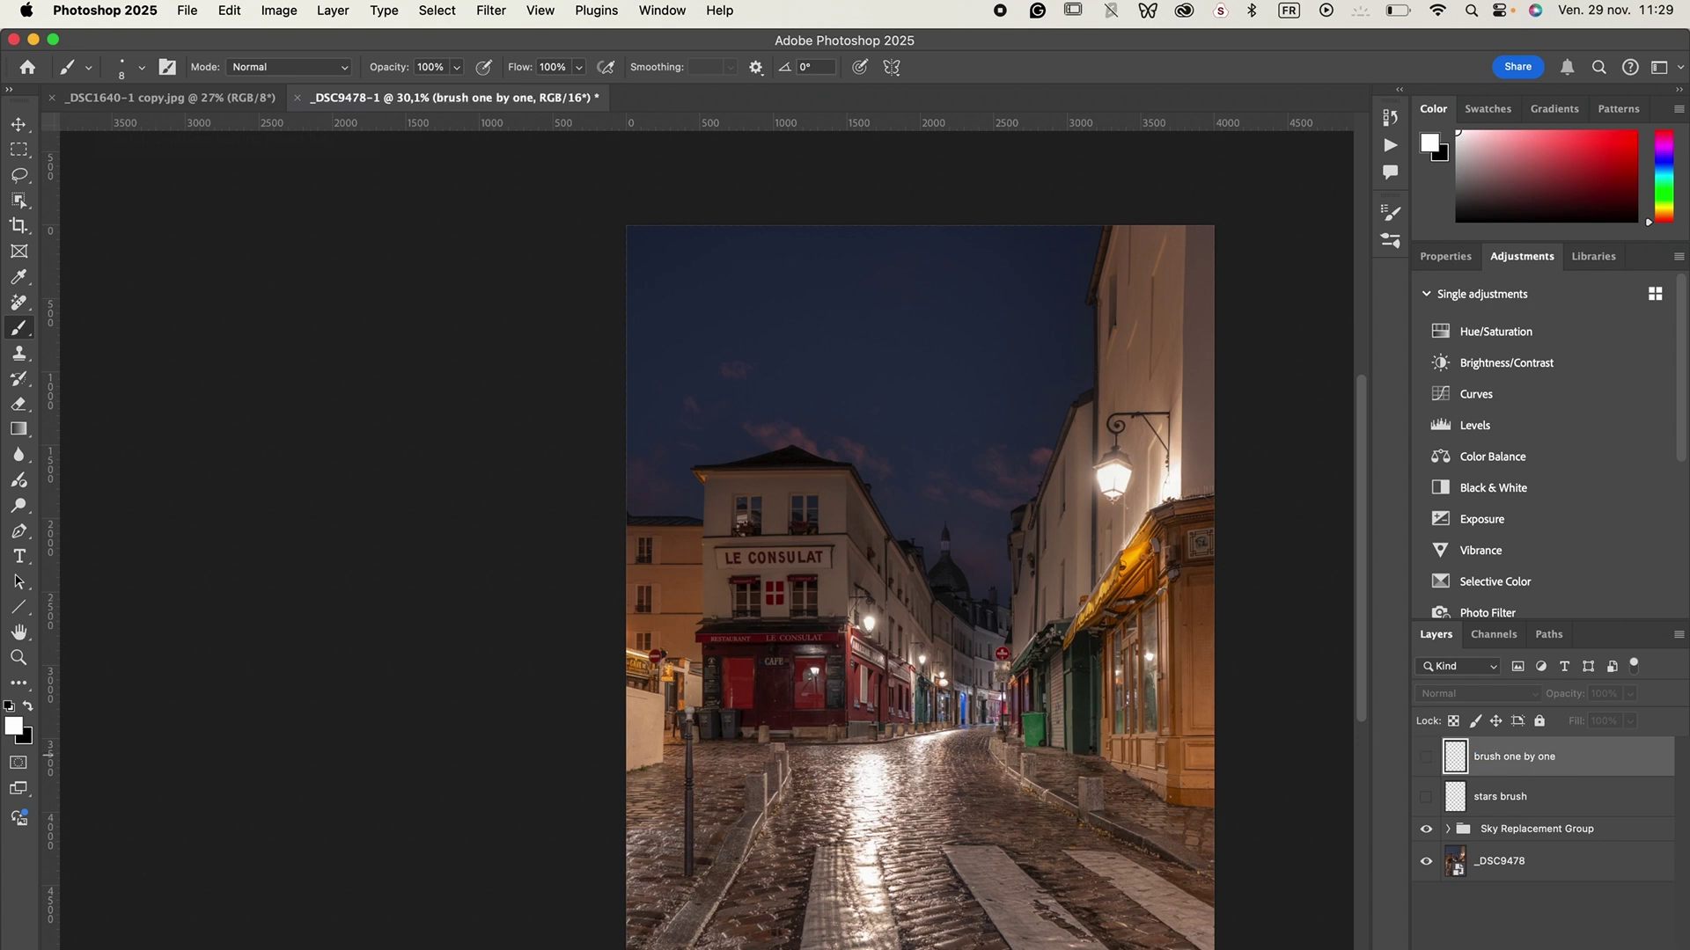
key(super+shift+alt+n)
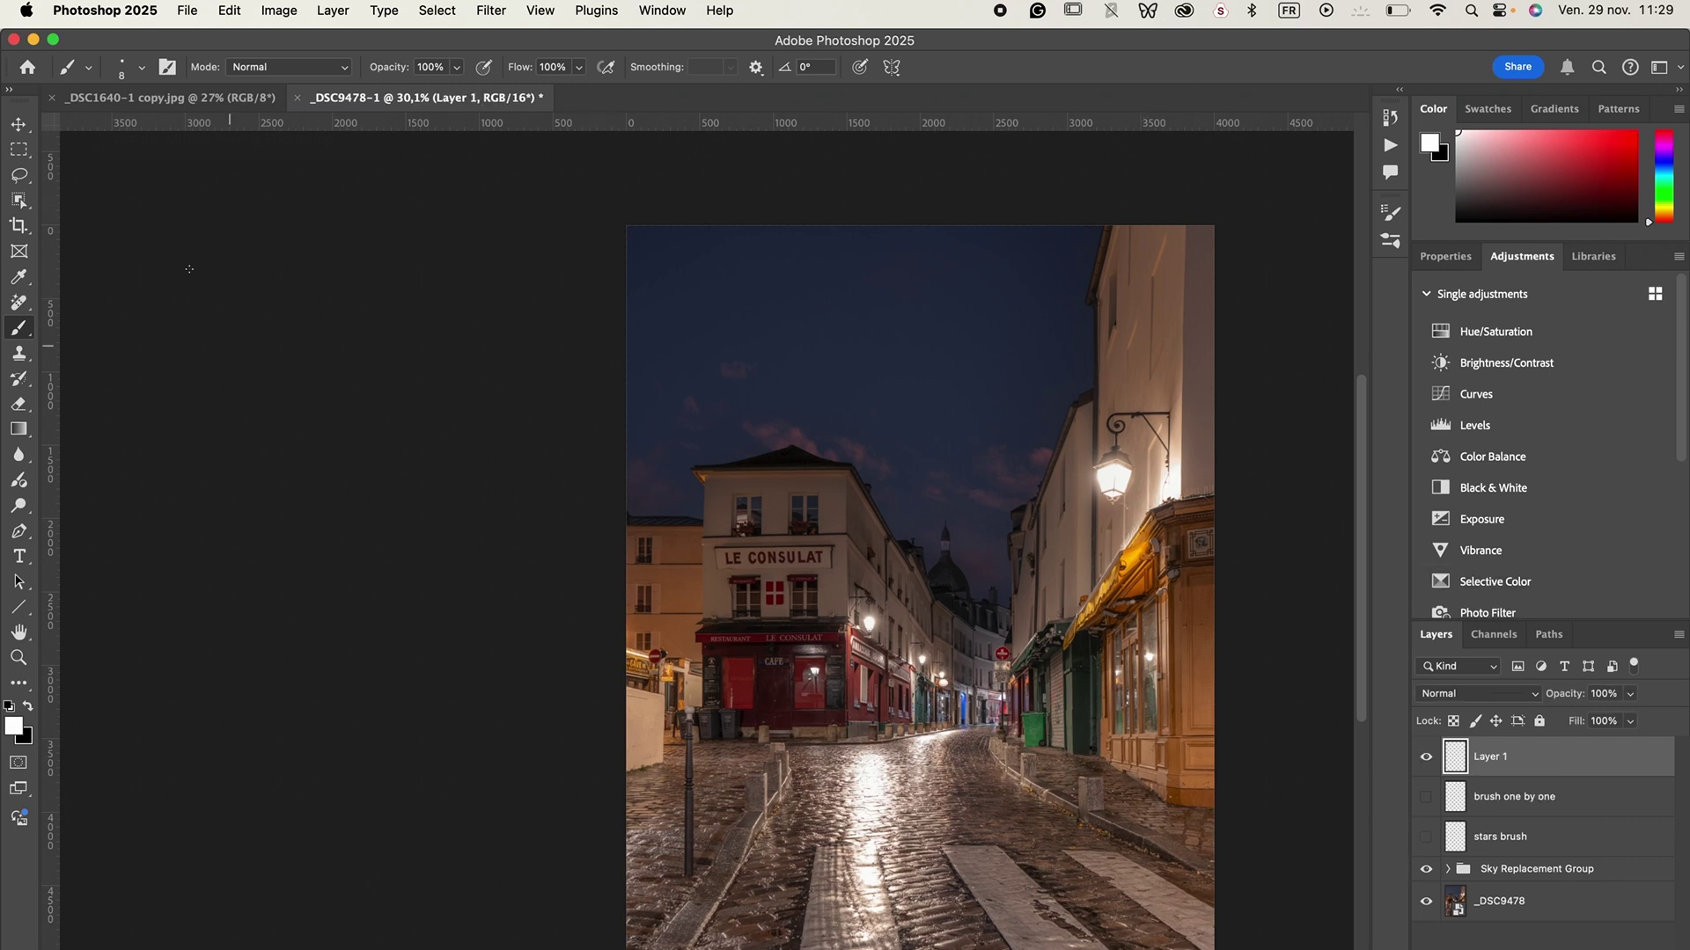
click(91, 68)
click(91, 67)
Step: Choose Get More Brushes from the Brush Preset picker's options menu
click(143, 69)
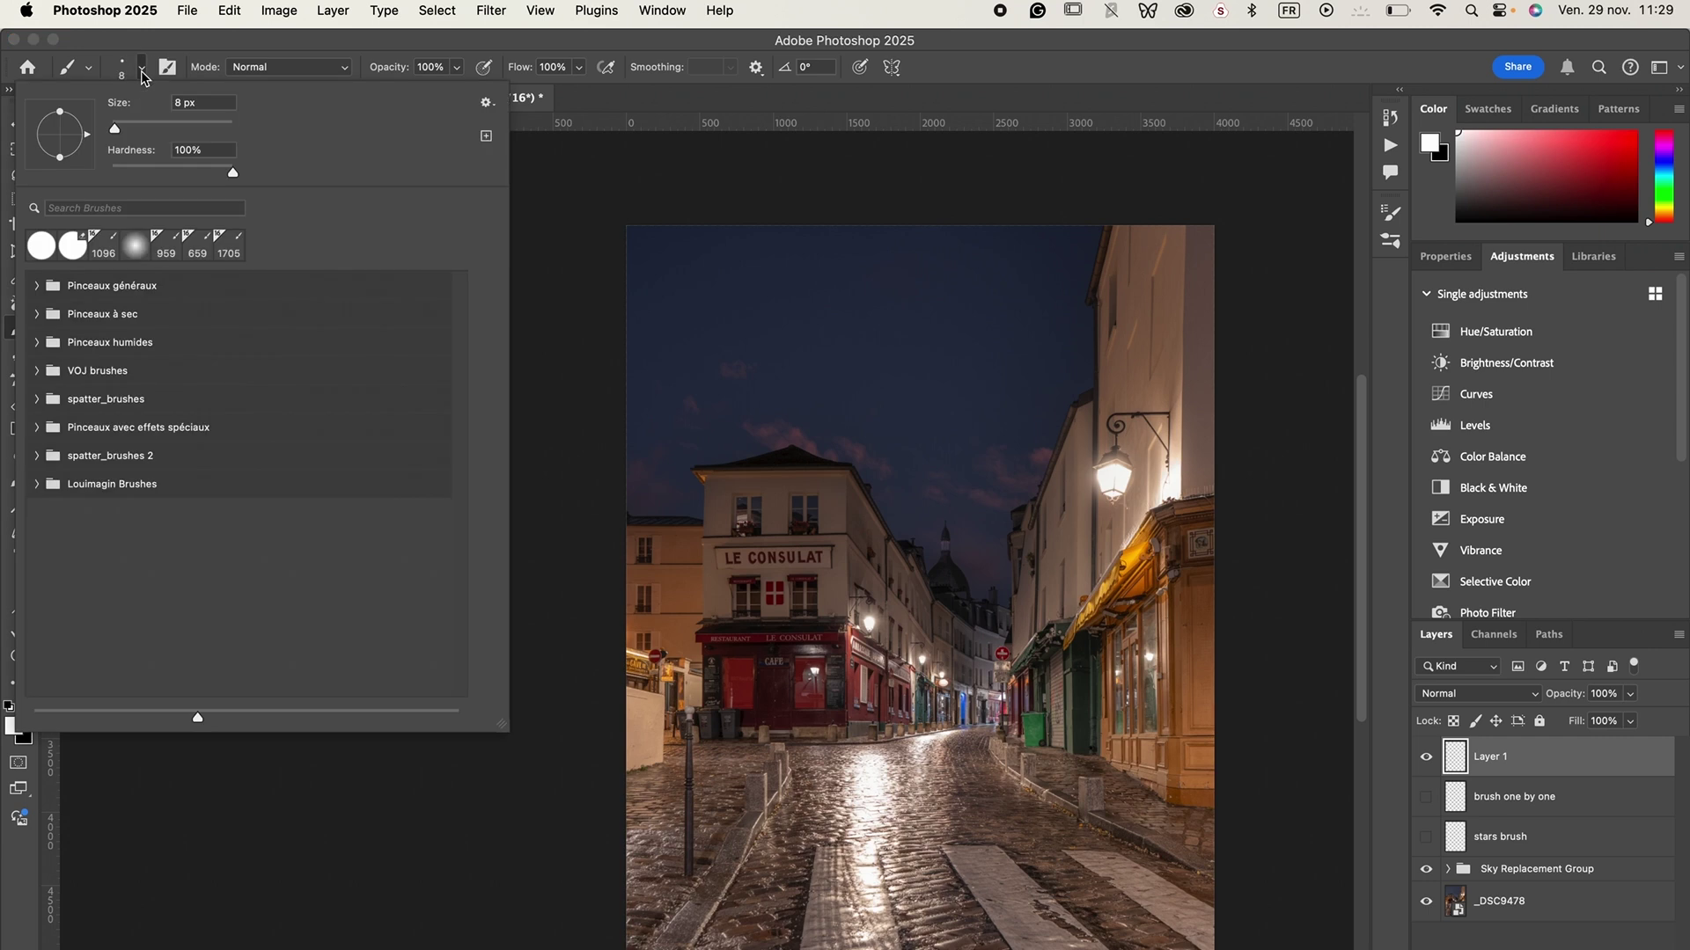
click(487, 103)
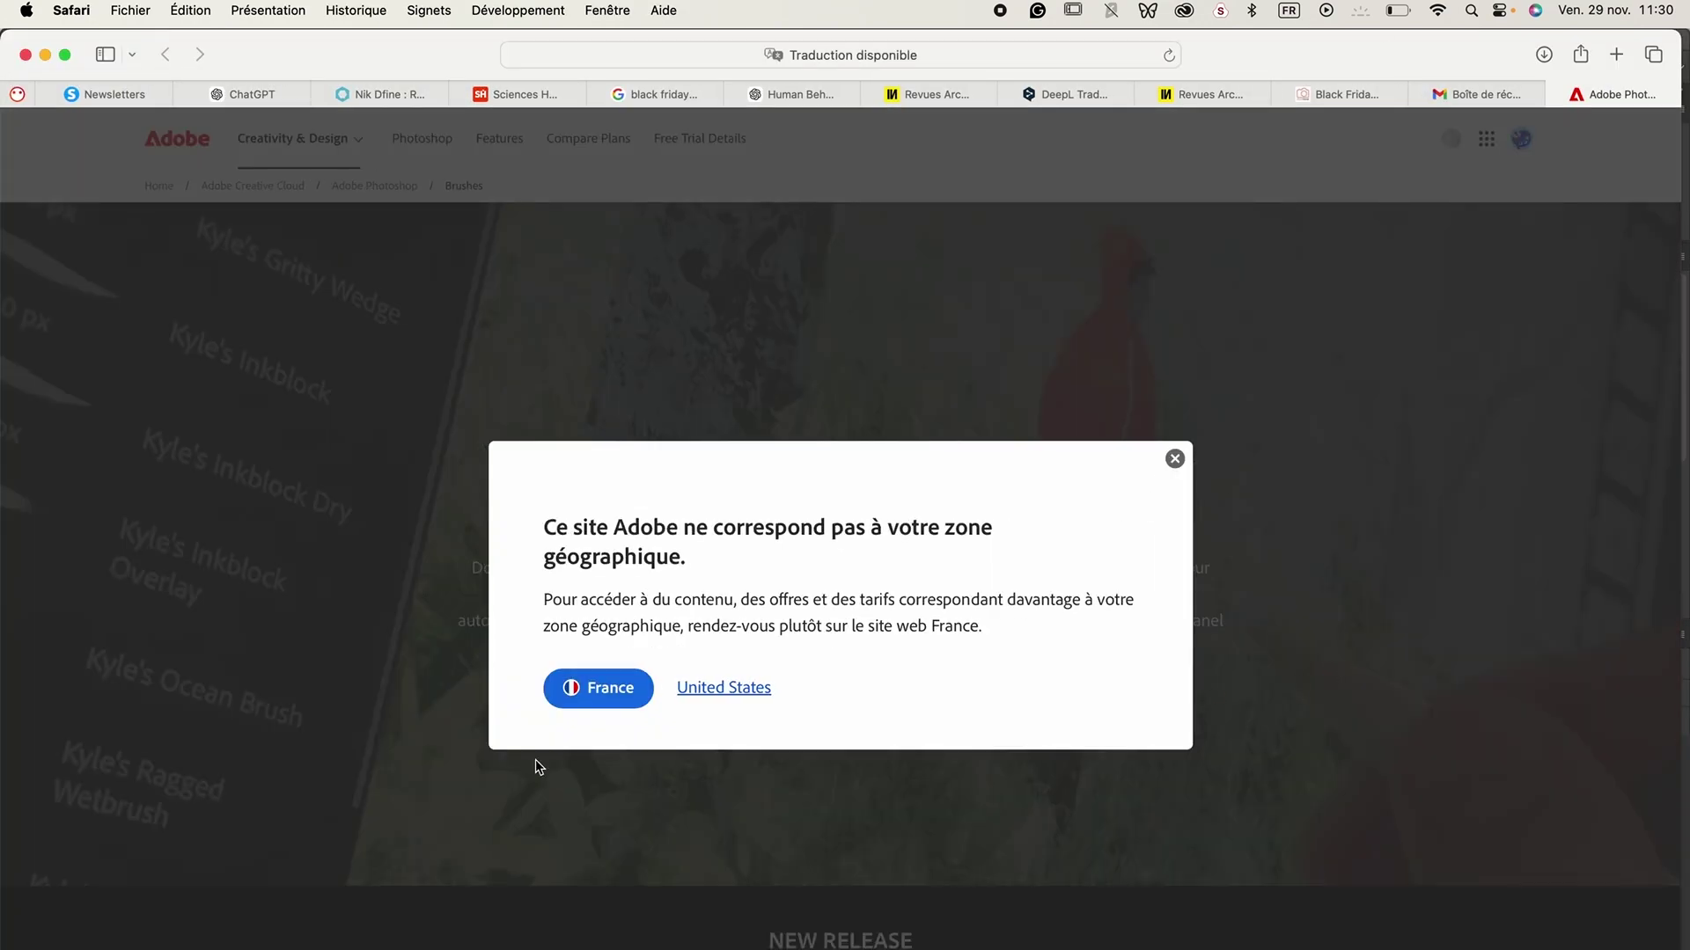
Step: Dismiss the region prompt and download the Spatter brush pack from Adobe's brushes page
click(536, 766)
scroll(1021, 742, down, 10)
scroll(1022, 742, down, 20)
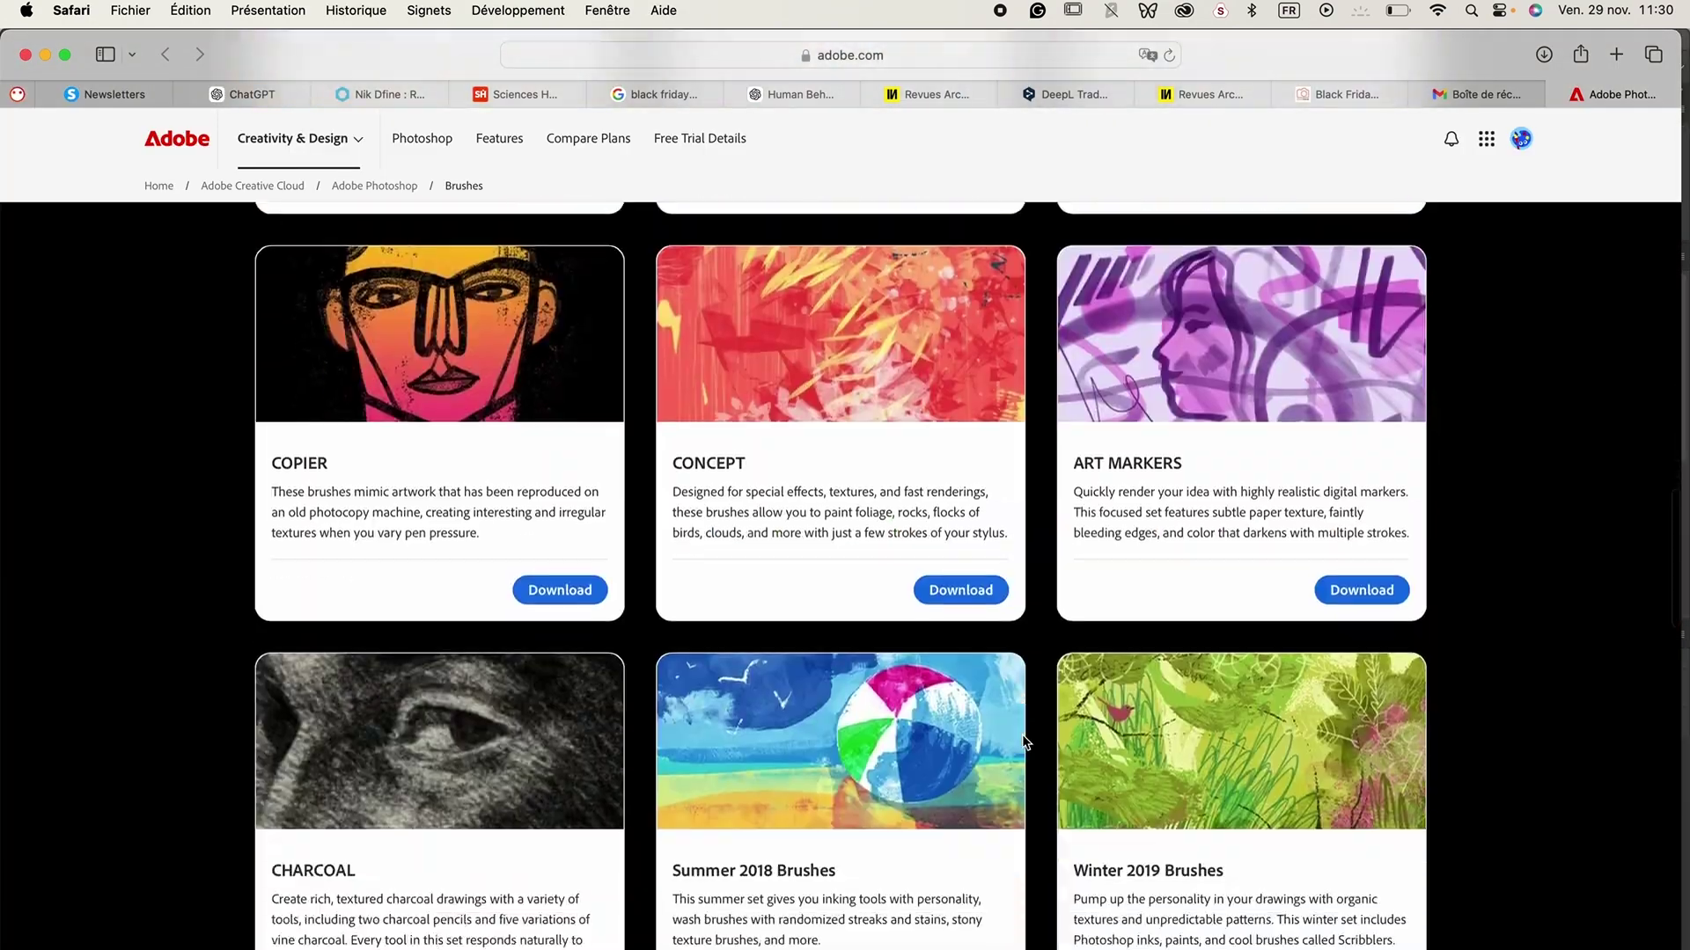
scroll(1024, 742, down, 10)
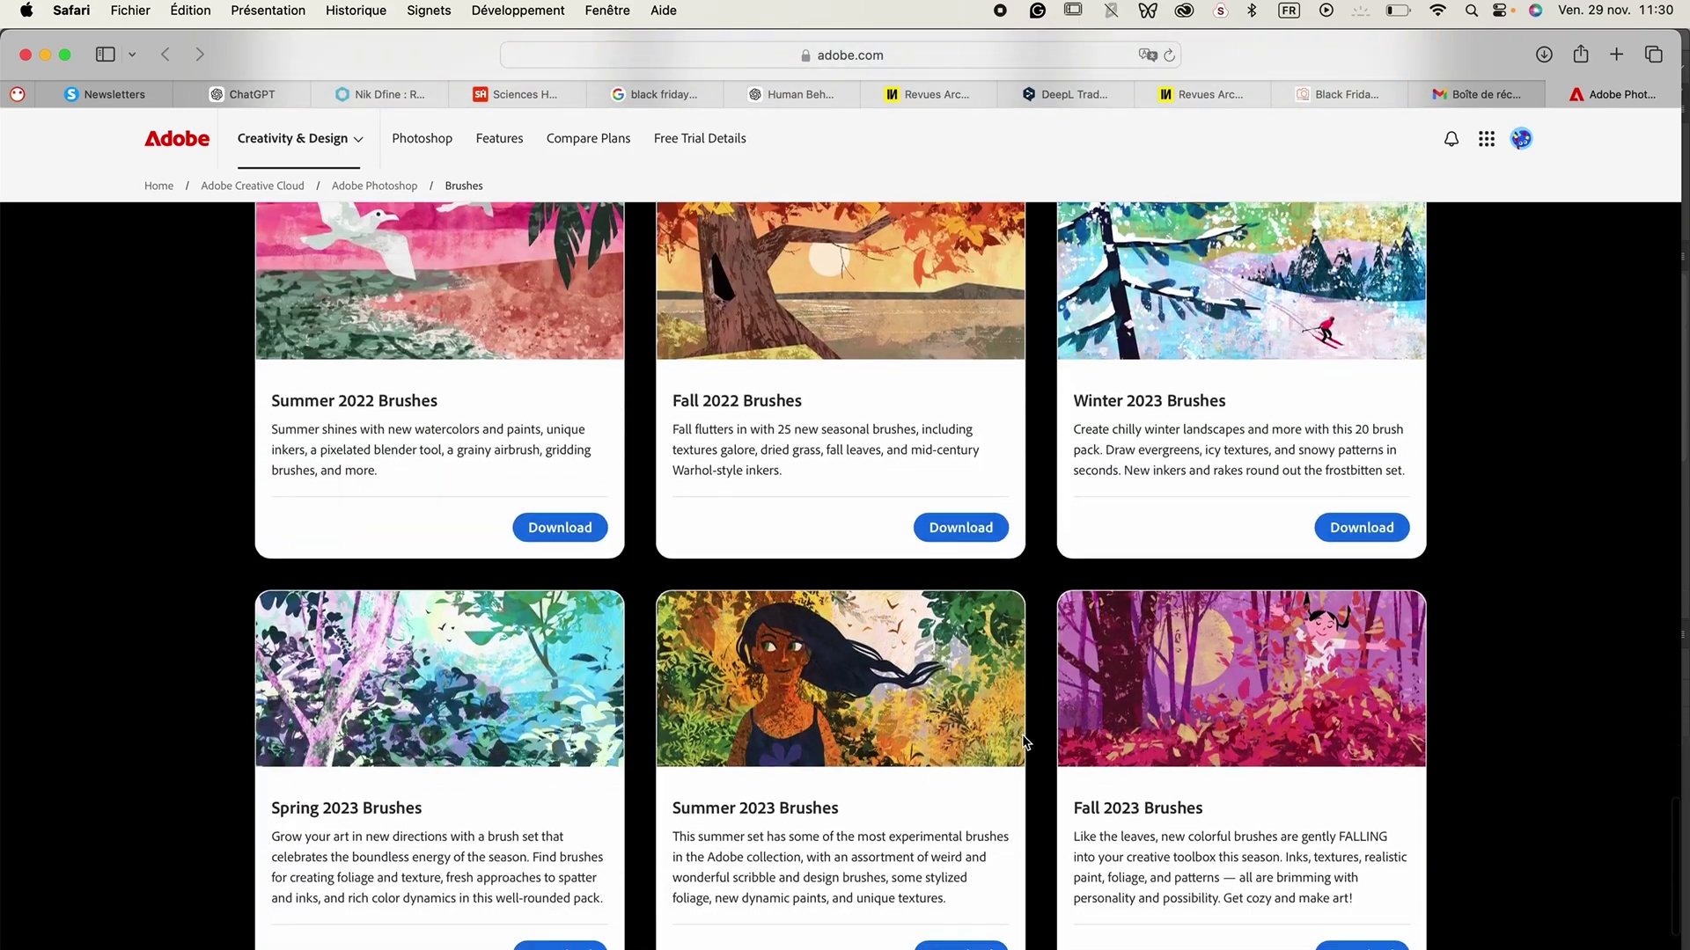
scroll(1023, 742, up, 20)
scroll(1023, 742, up, 15)
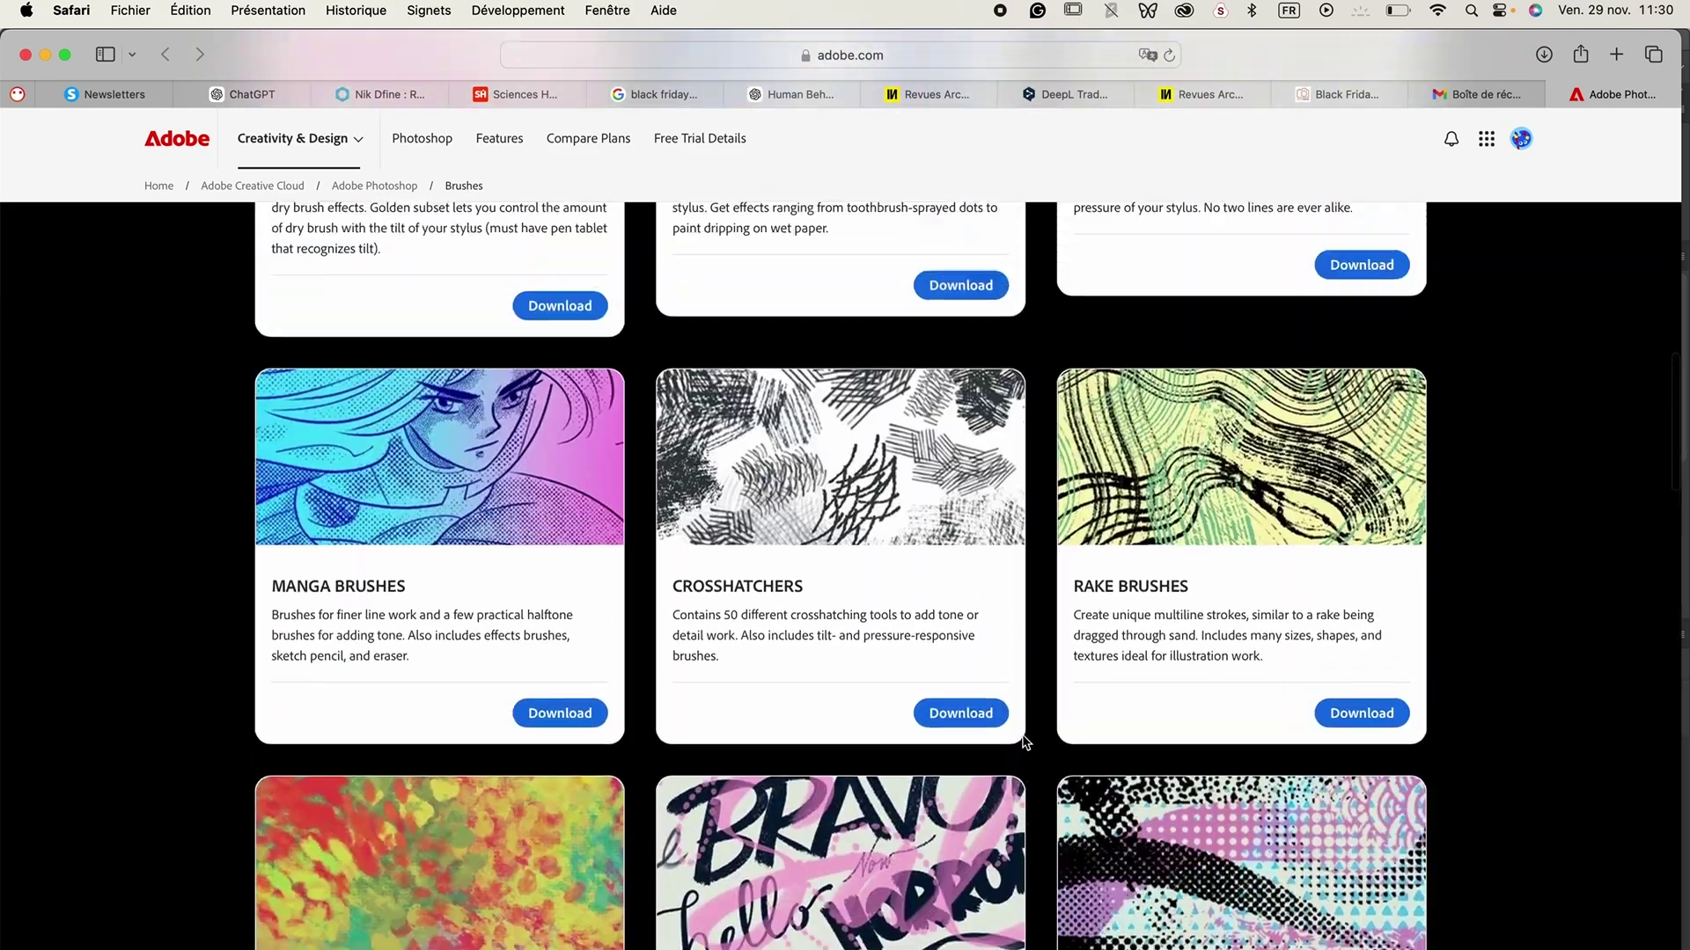
scroll(1024, 742, up, 2)
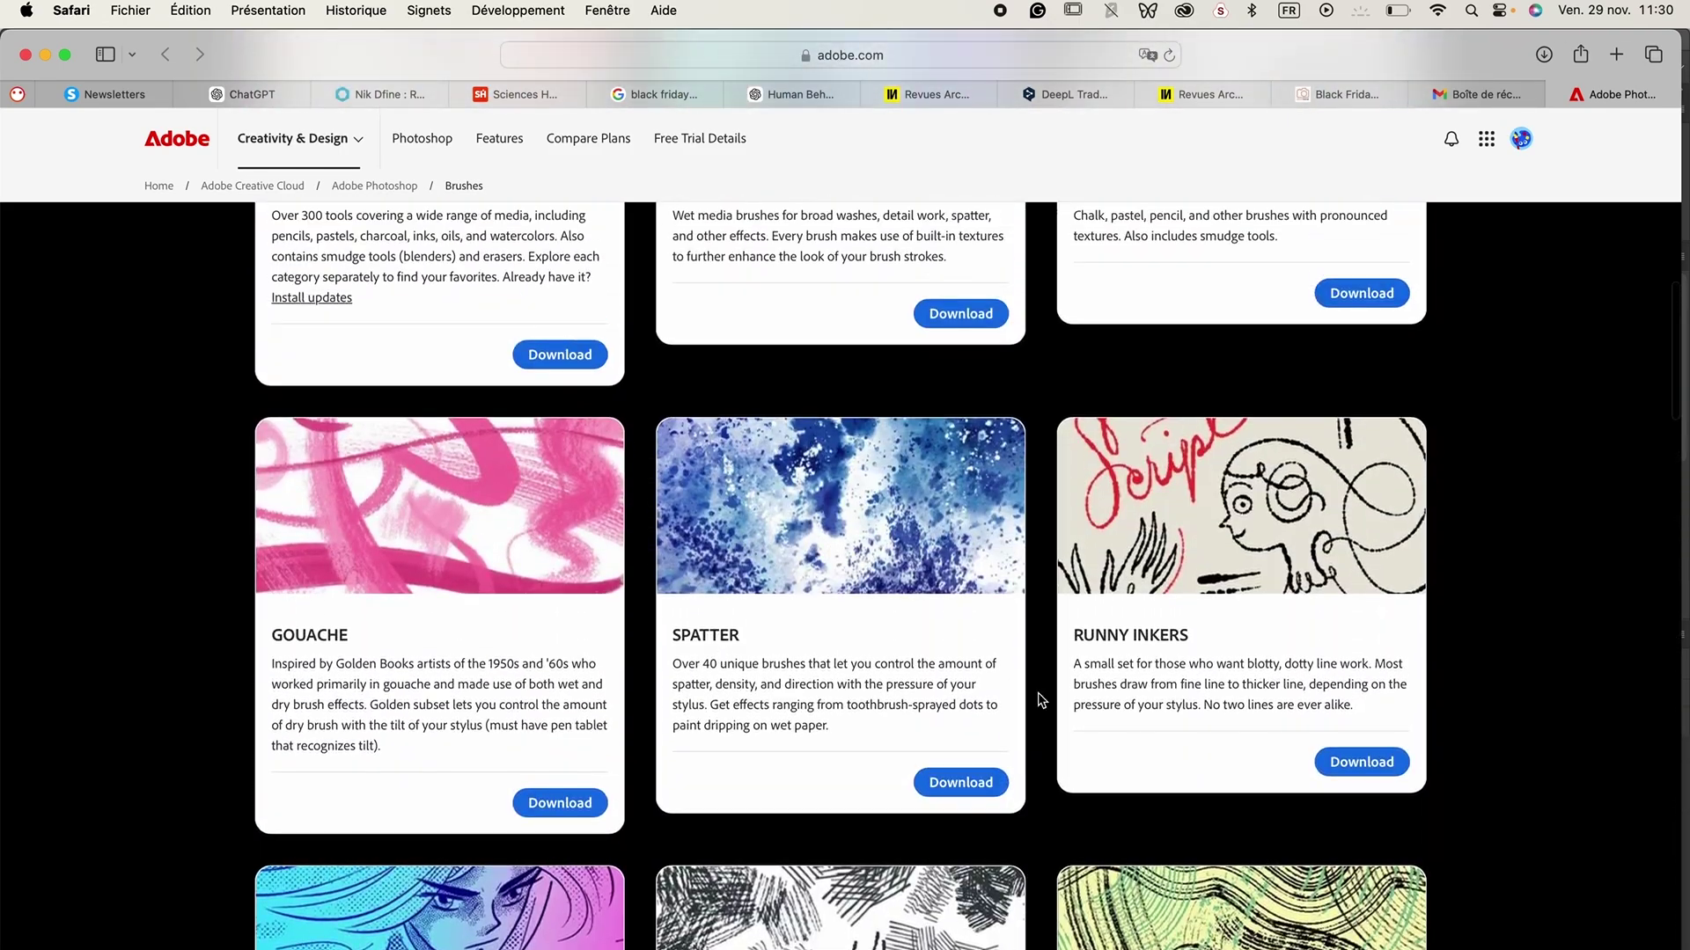
click(952, 786)
Step: Import spatter_brushes.abr from Téléchargements into Photoshop's brush presets
key(super+Tab)
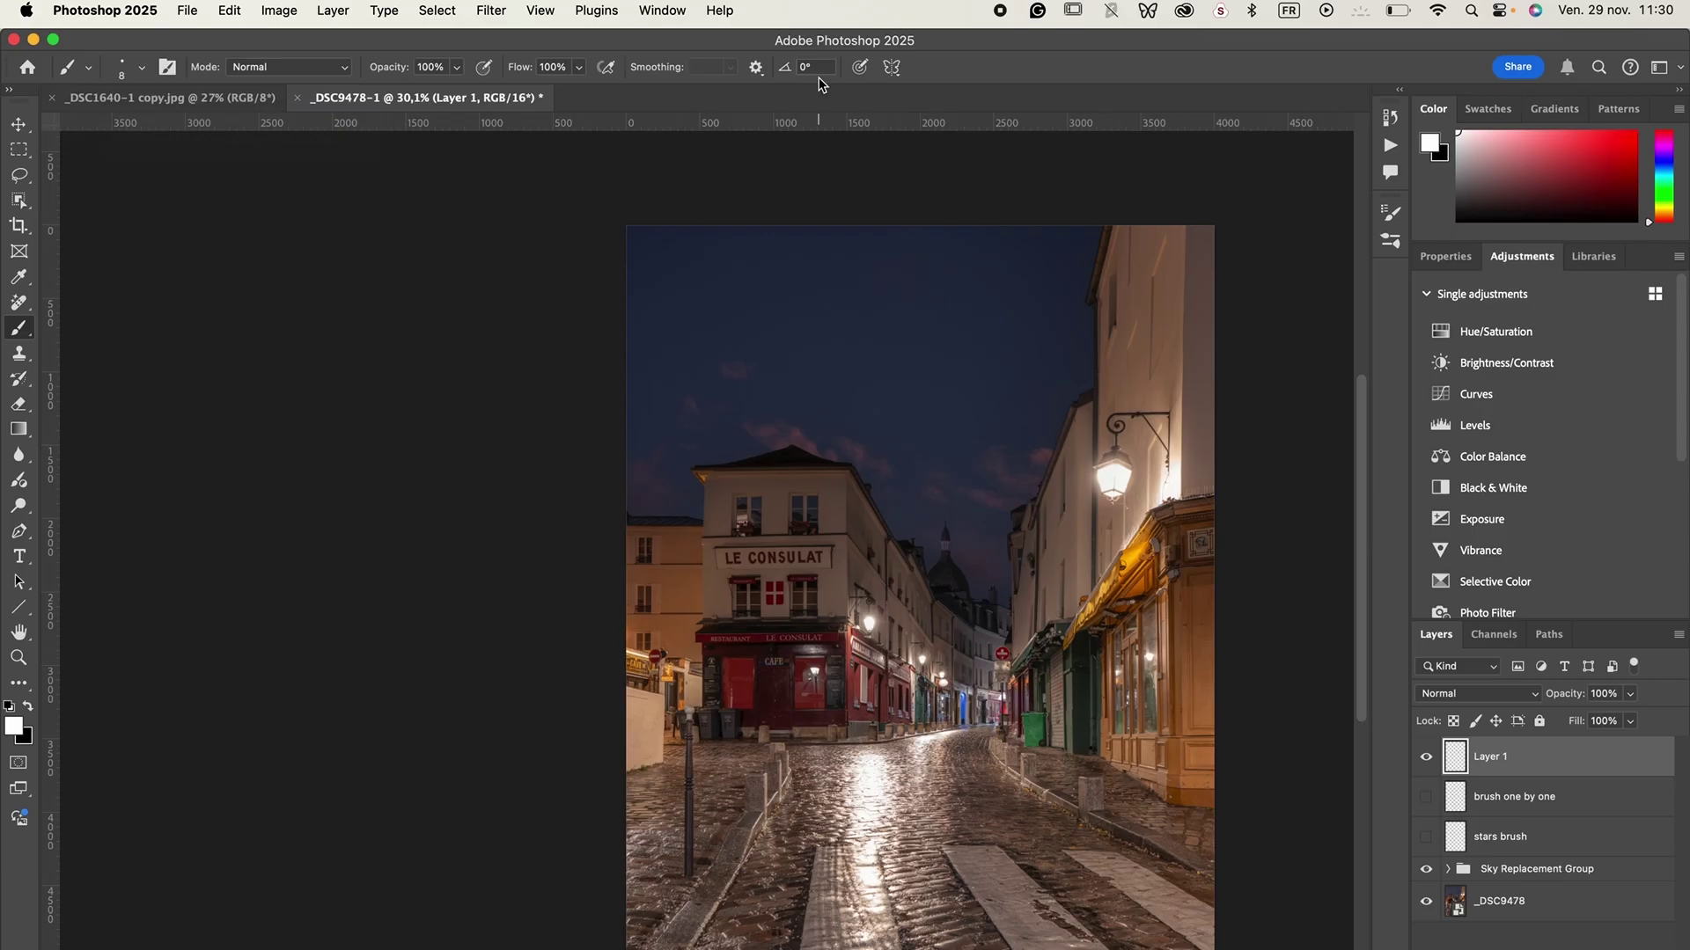
click(143, 73)
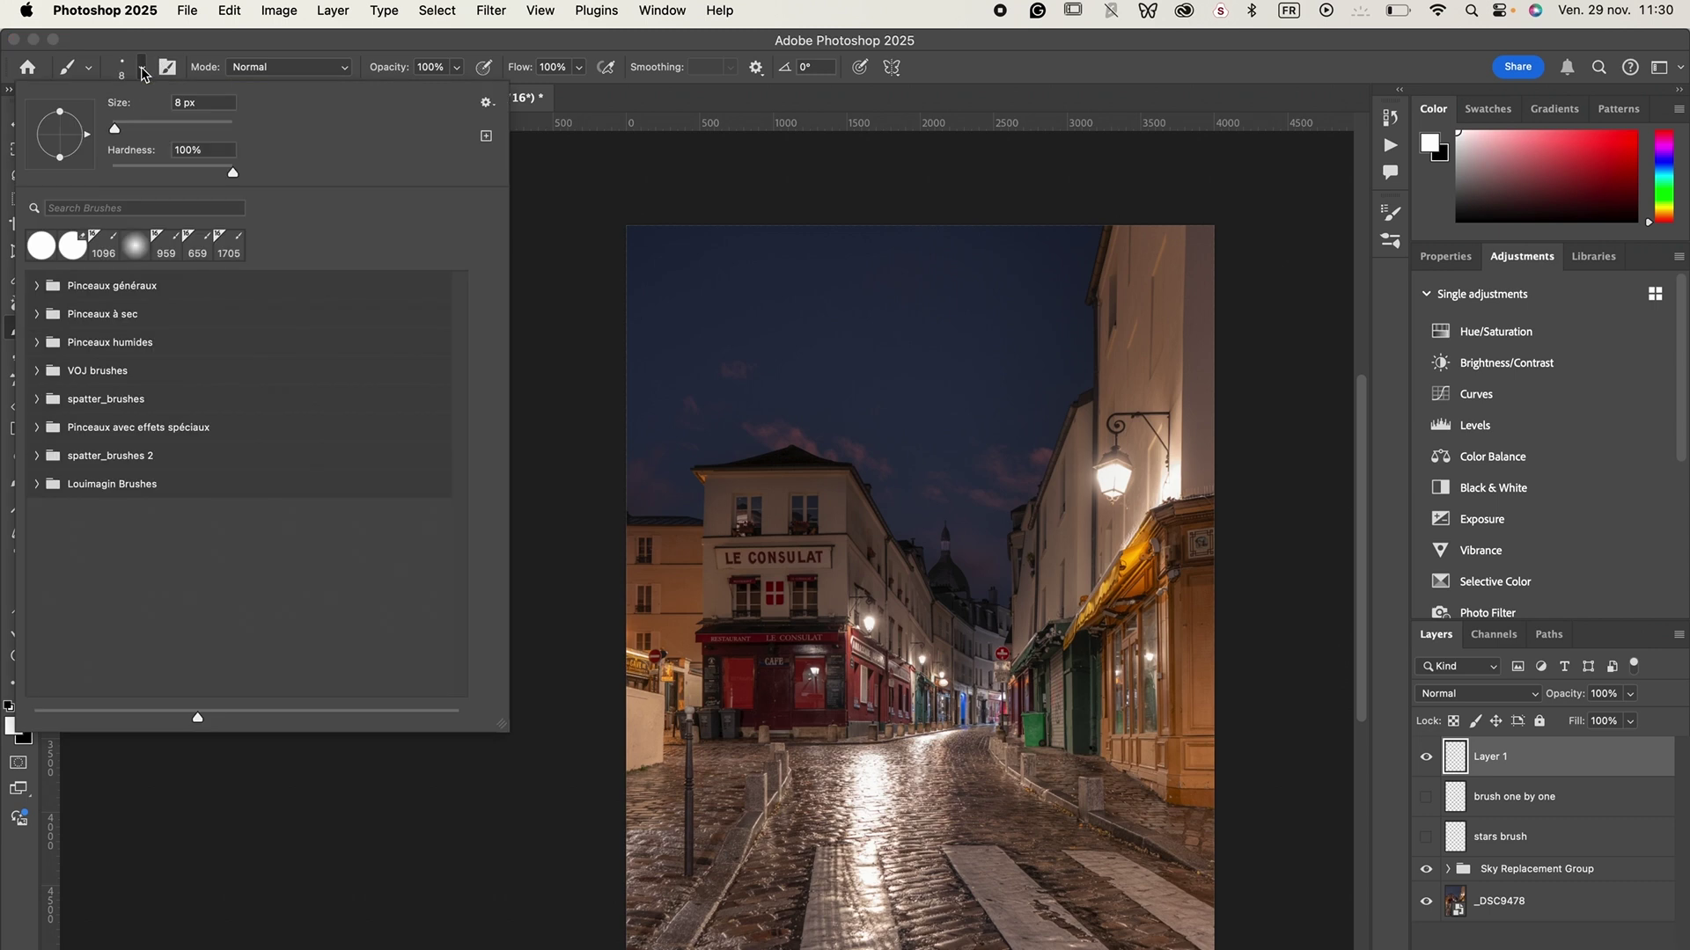
click(487, 103)
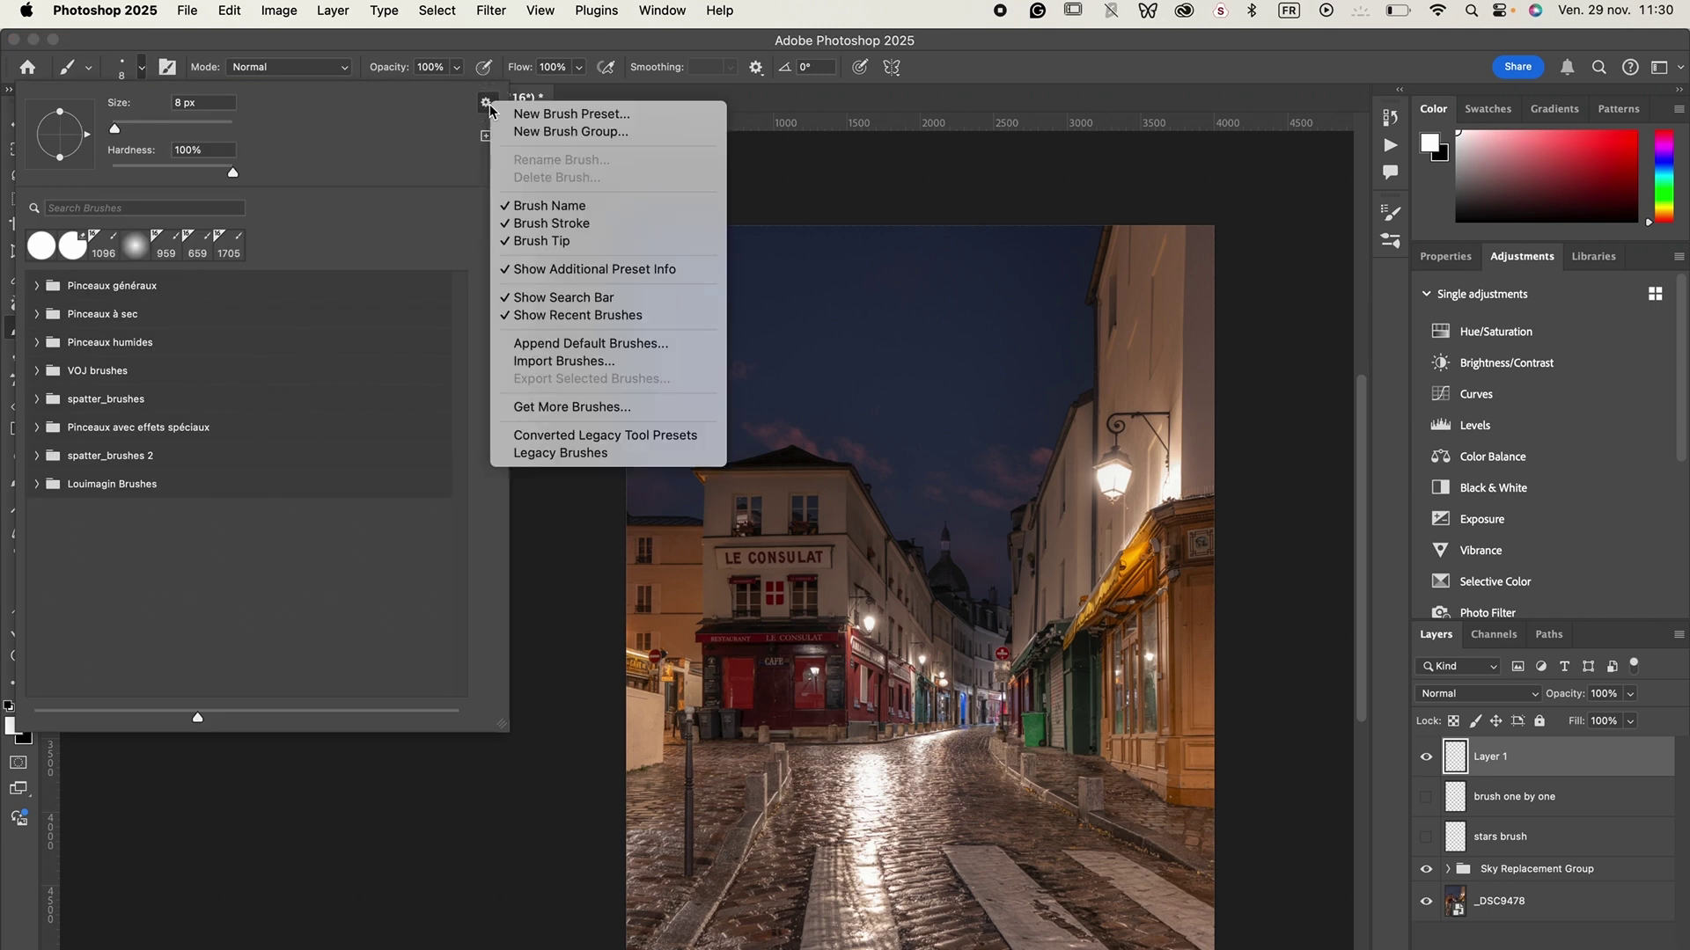
click(604, 362)
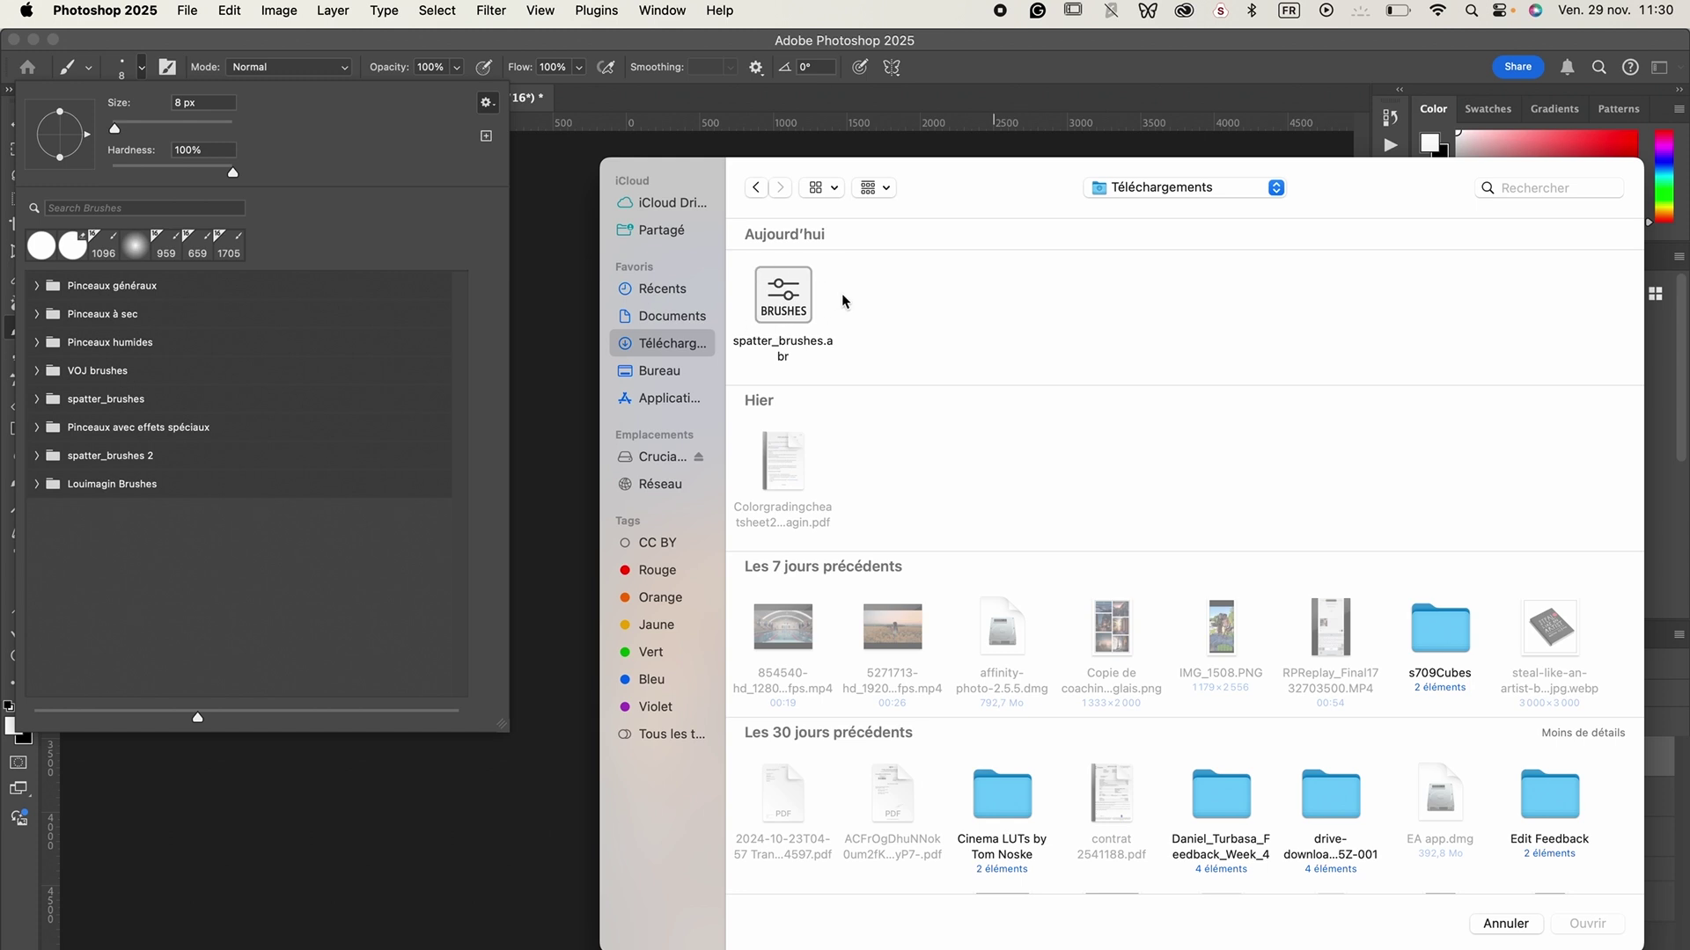
click(784, 304)
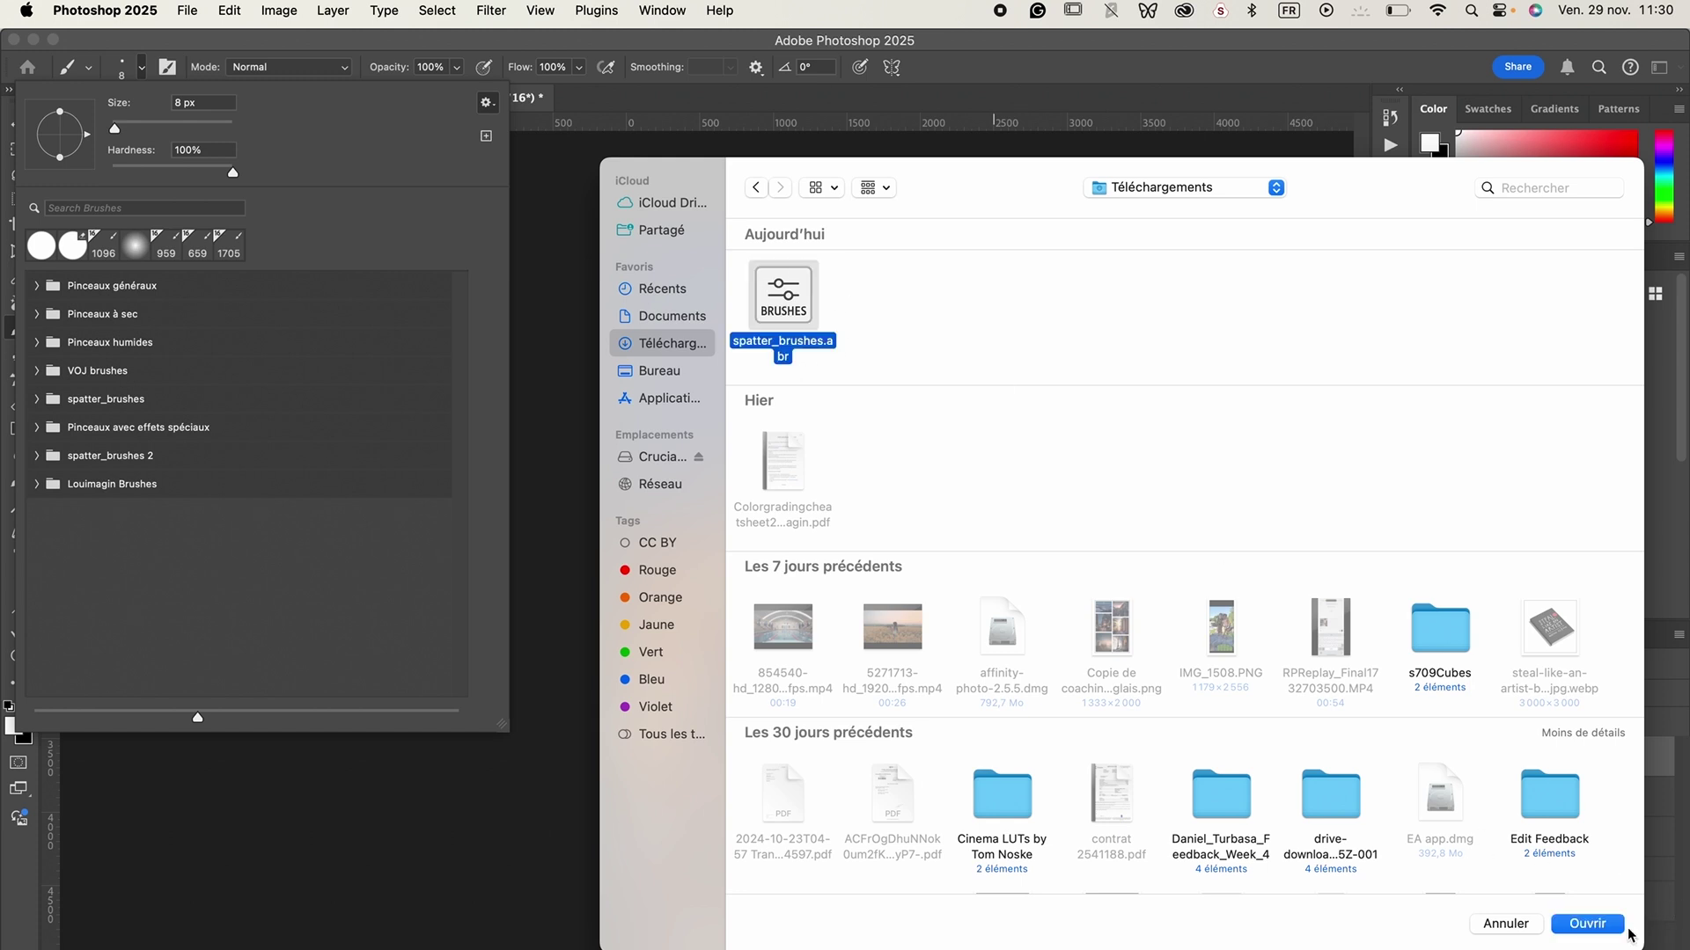
click(1616, 929)
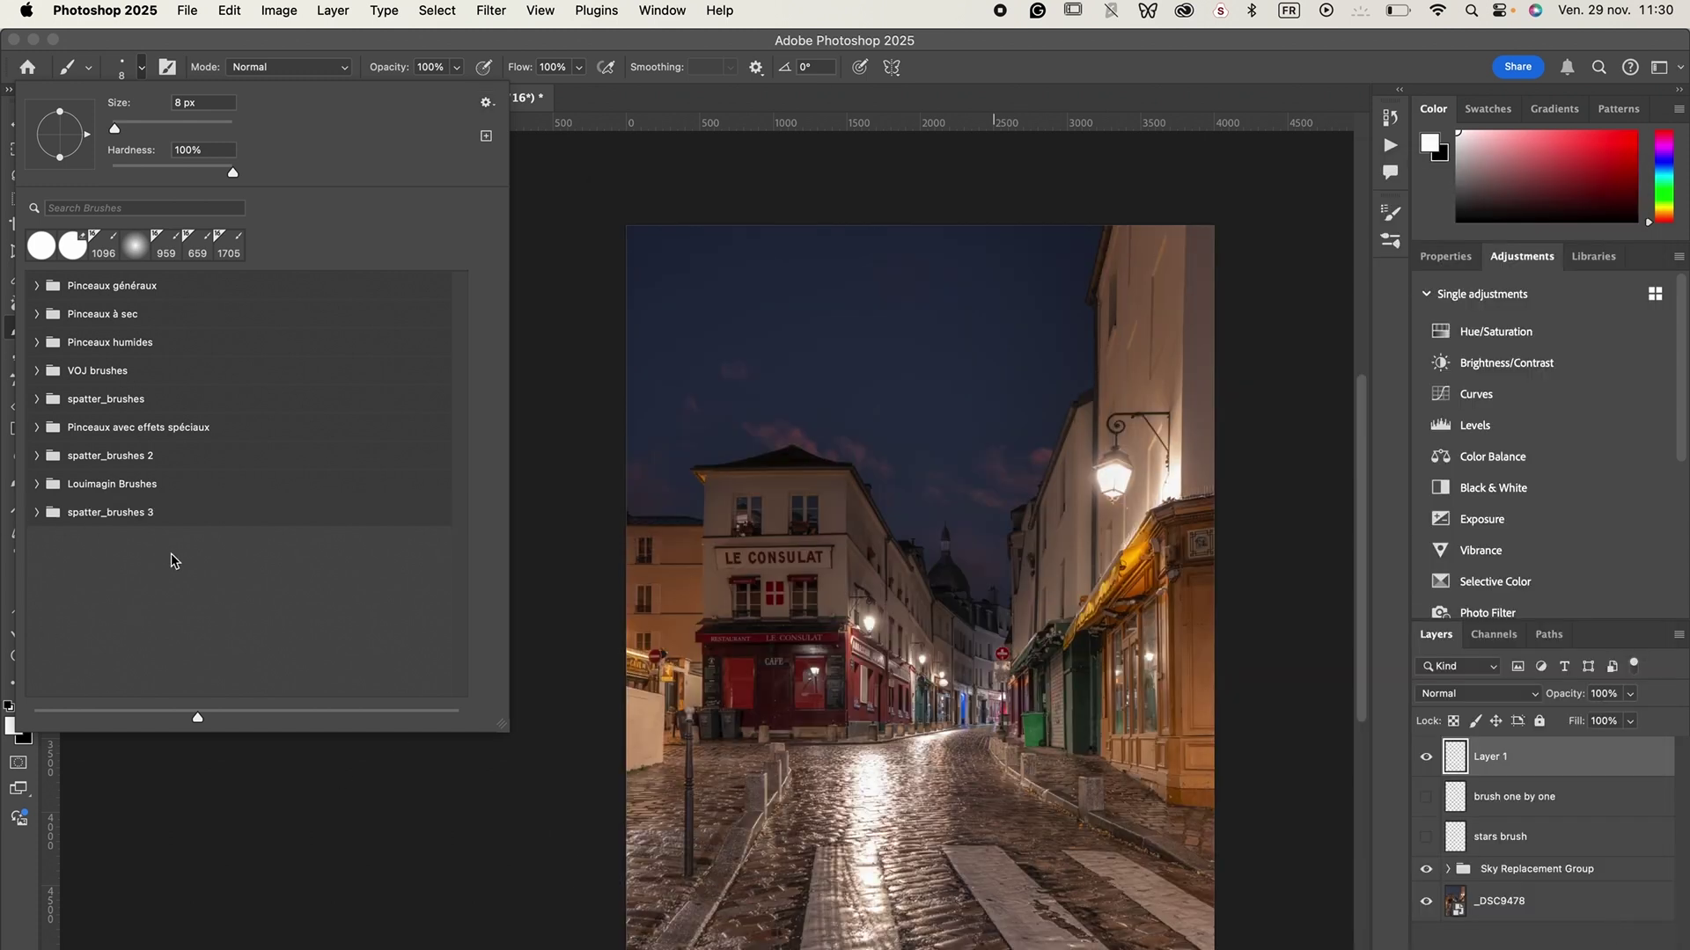
Step: Try the Asteroid Belt spatter brush at about 1222 px across the sky, then undo it
click(37, 514)
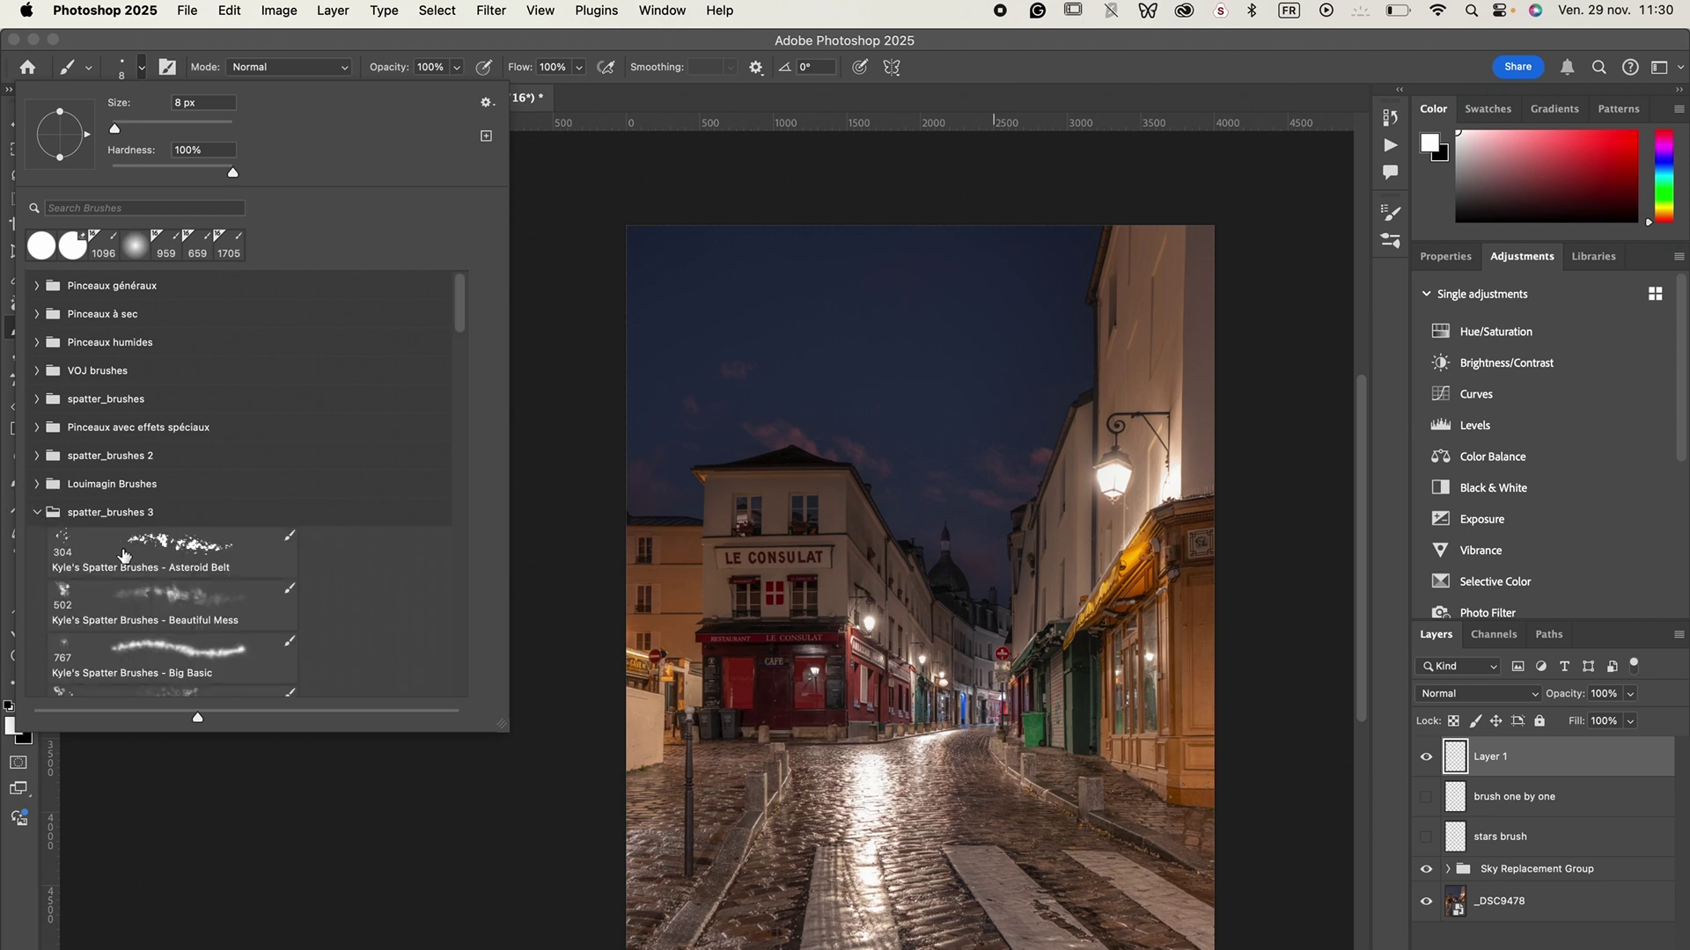
scroll(170, 614, down, 3)
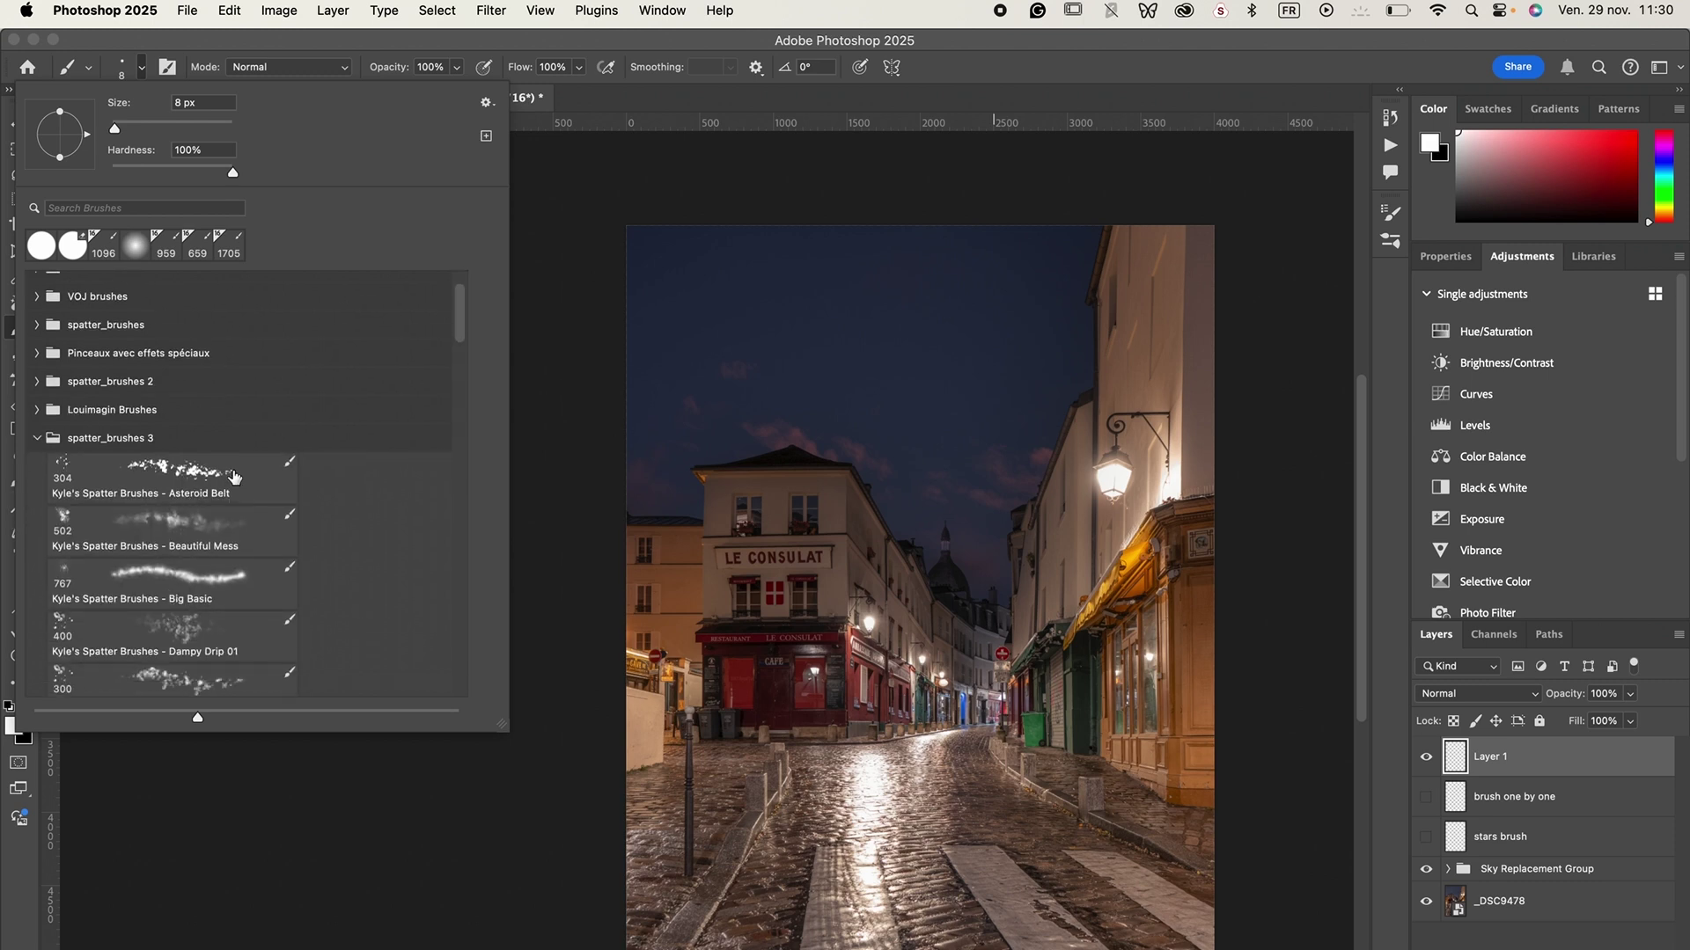
click(203, 475)
drag(931, 528, 1066, 525)
mouse_move(993, 454)
mouse_down()
mouse_move(809, 415)
mouse_move(681, 322)
mouse_move(588, 292)
mouse_up()
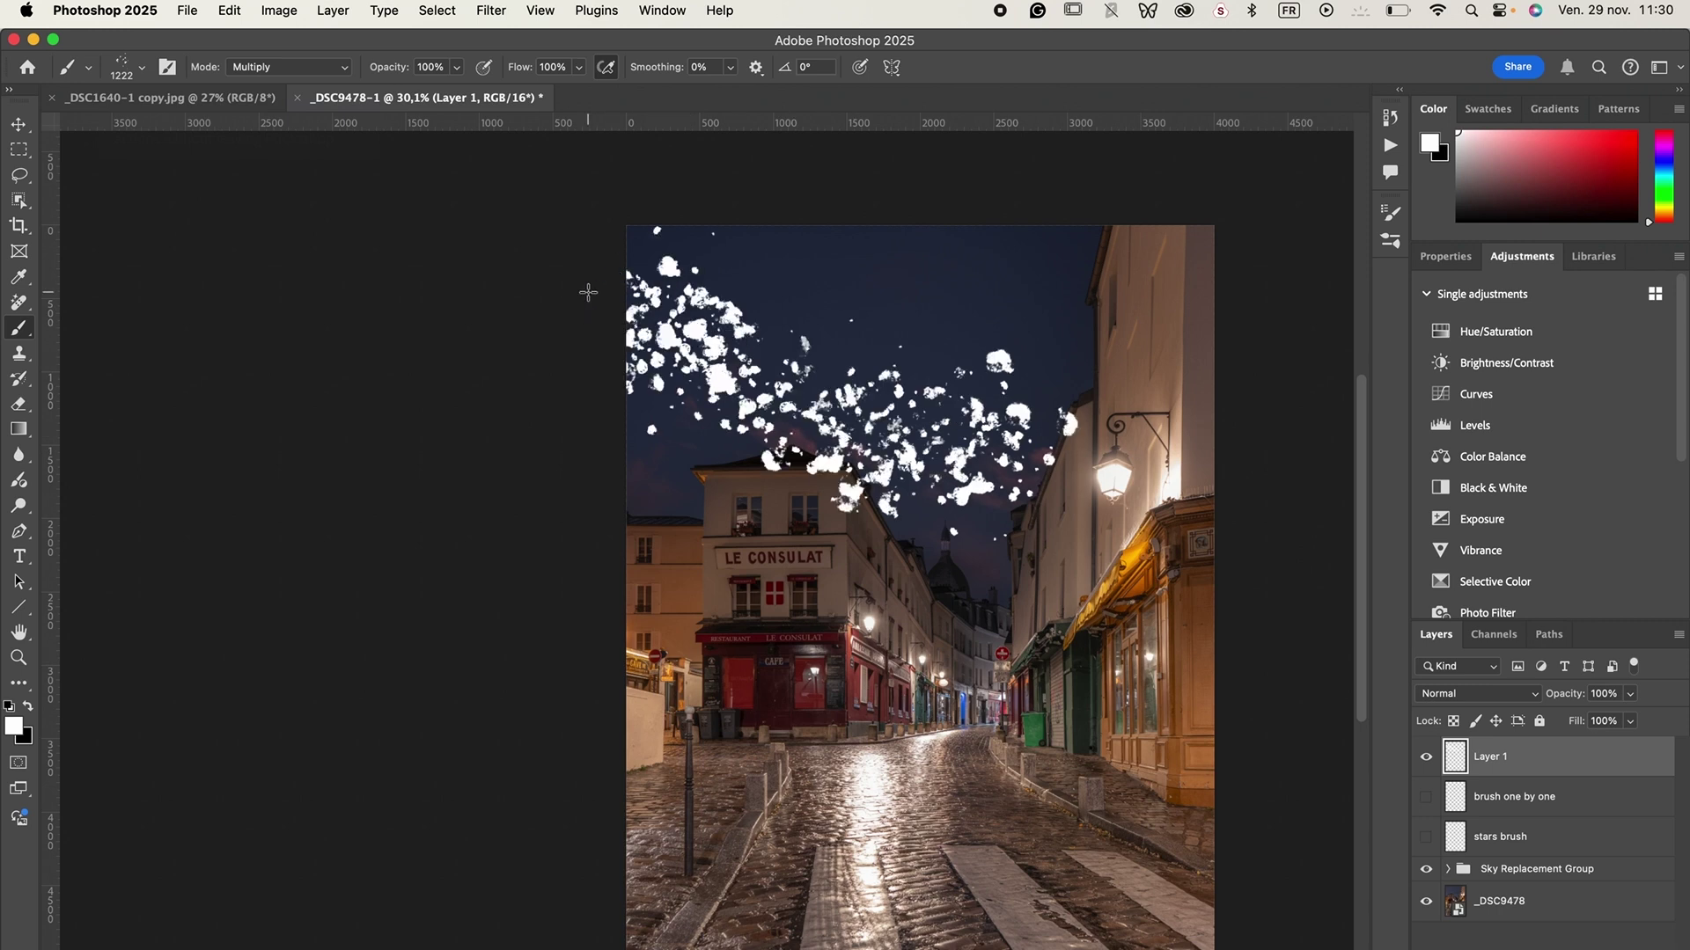
key(super+z)
key(super+z)
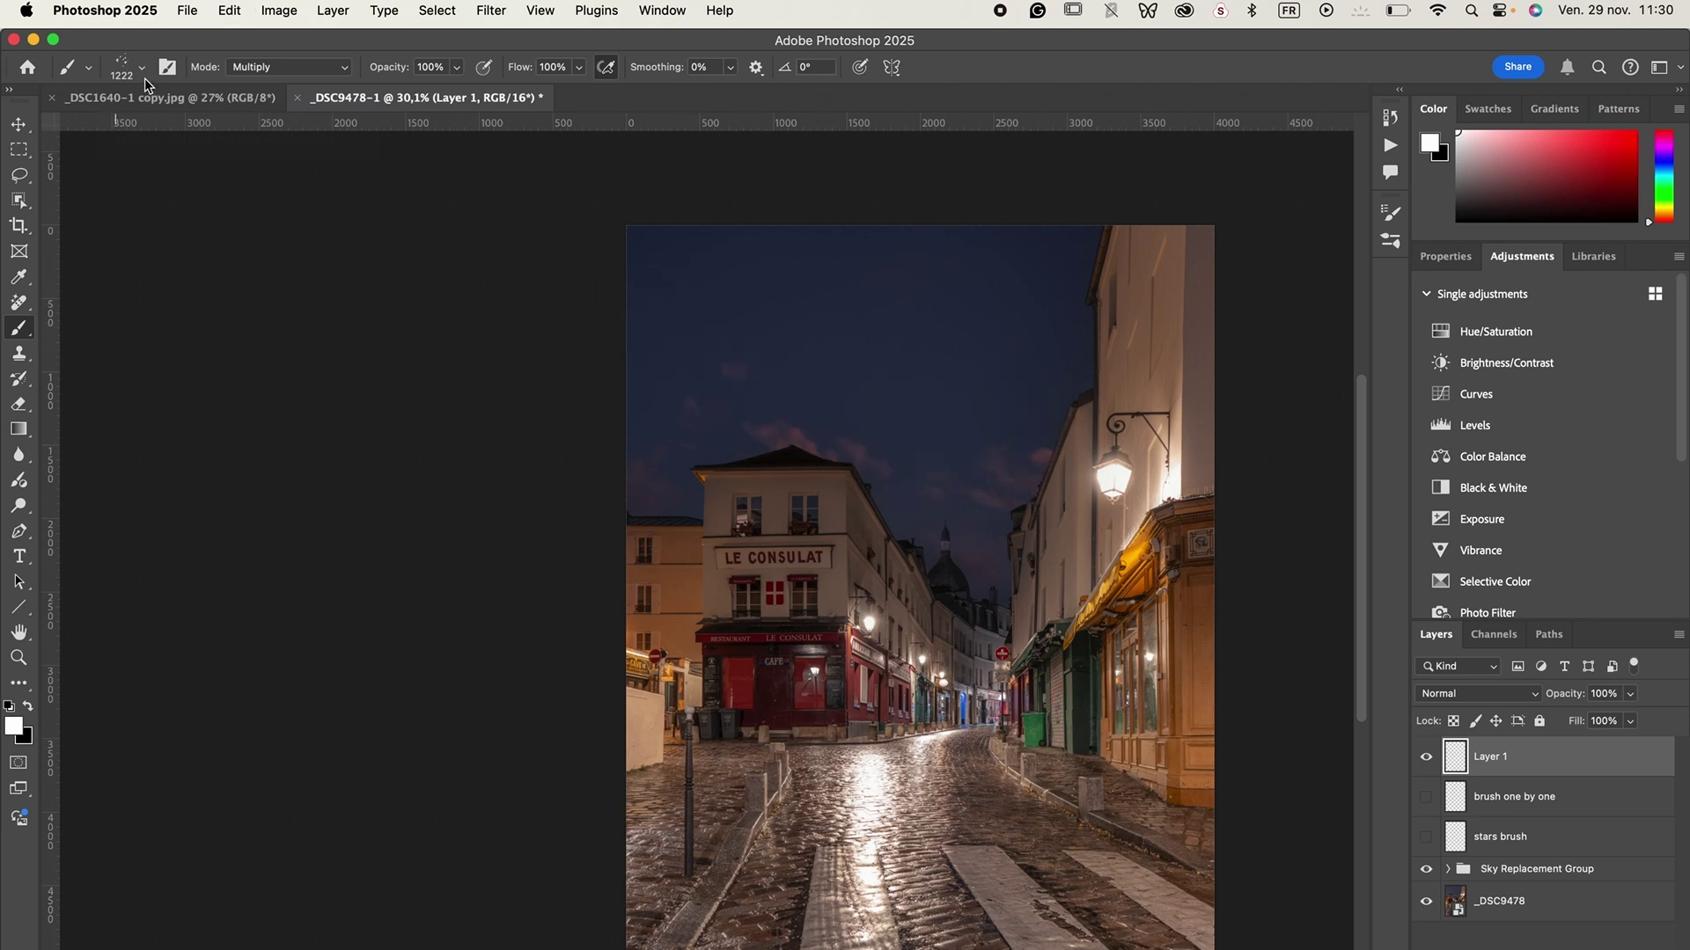
Step: Select the Dots 1 brush from the spatter_brushes 3 set instead
click(141, 66)
drag(456, 318, 459, 355)
scroll(460, 354, down, 1)
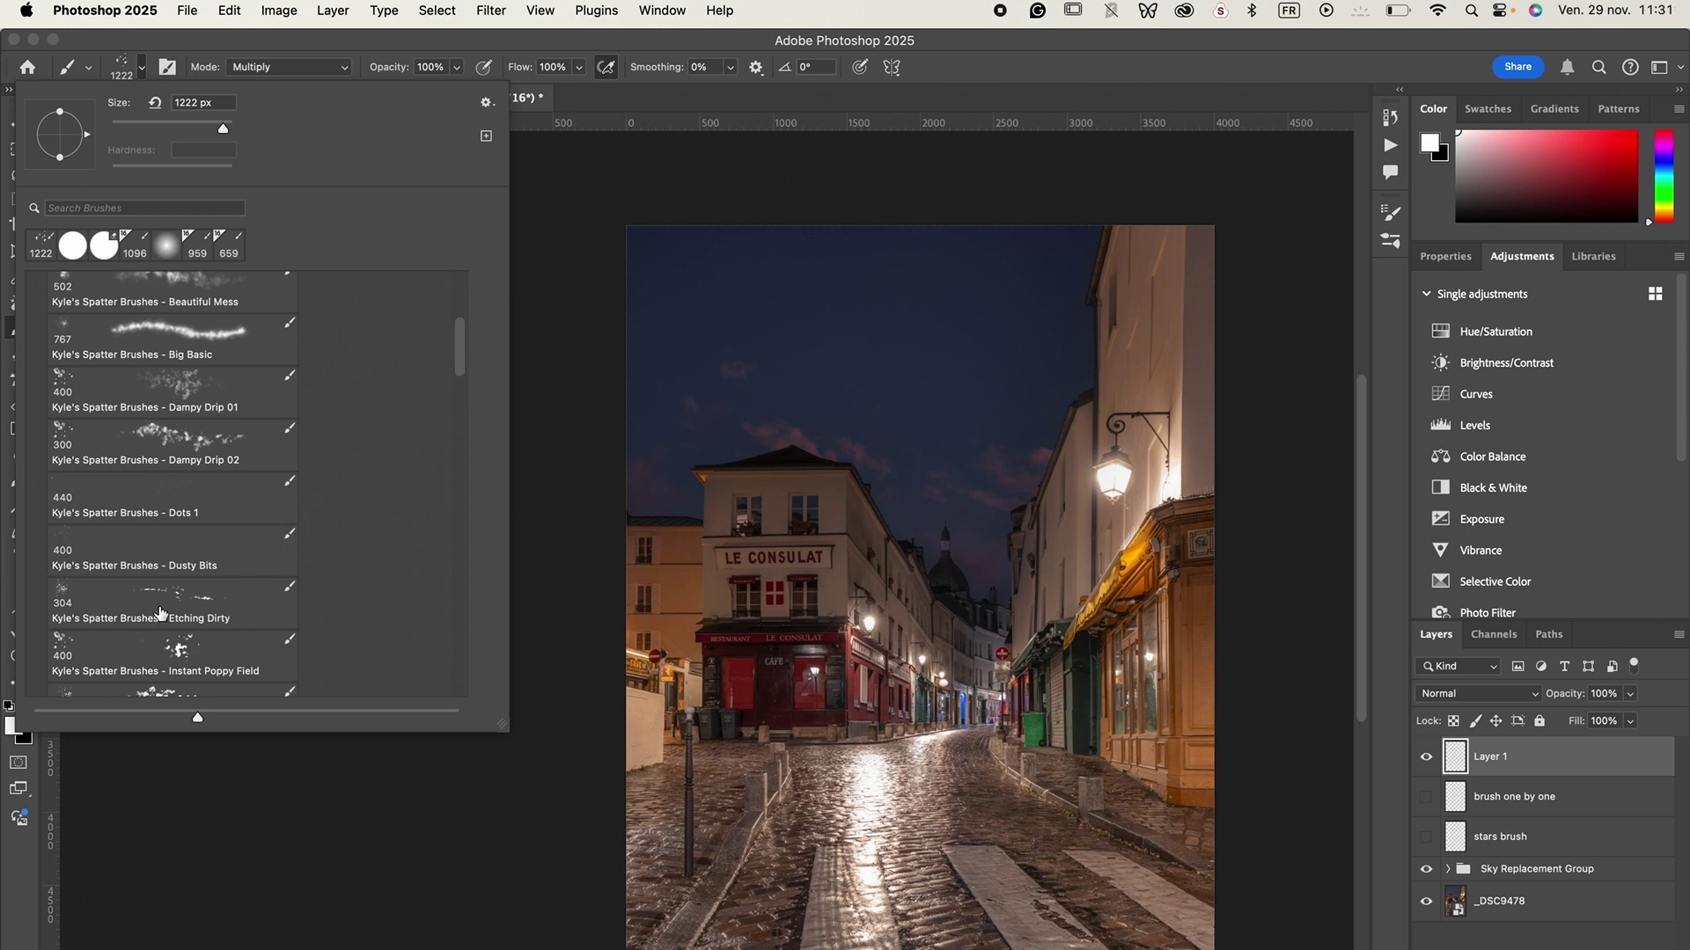
click(204, 501)
Step: Test Dots 1 star dabs at about 565, 409 and 1642 px, undoing each attempt
click(144, 70)
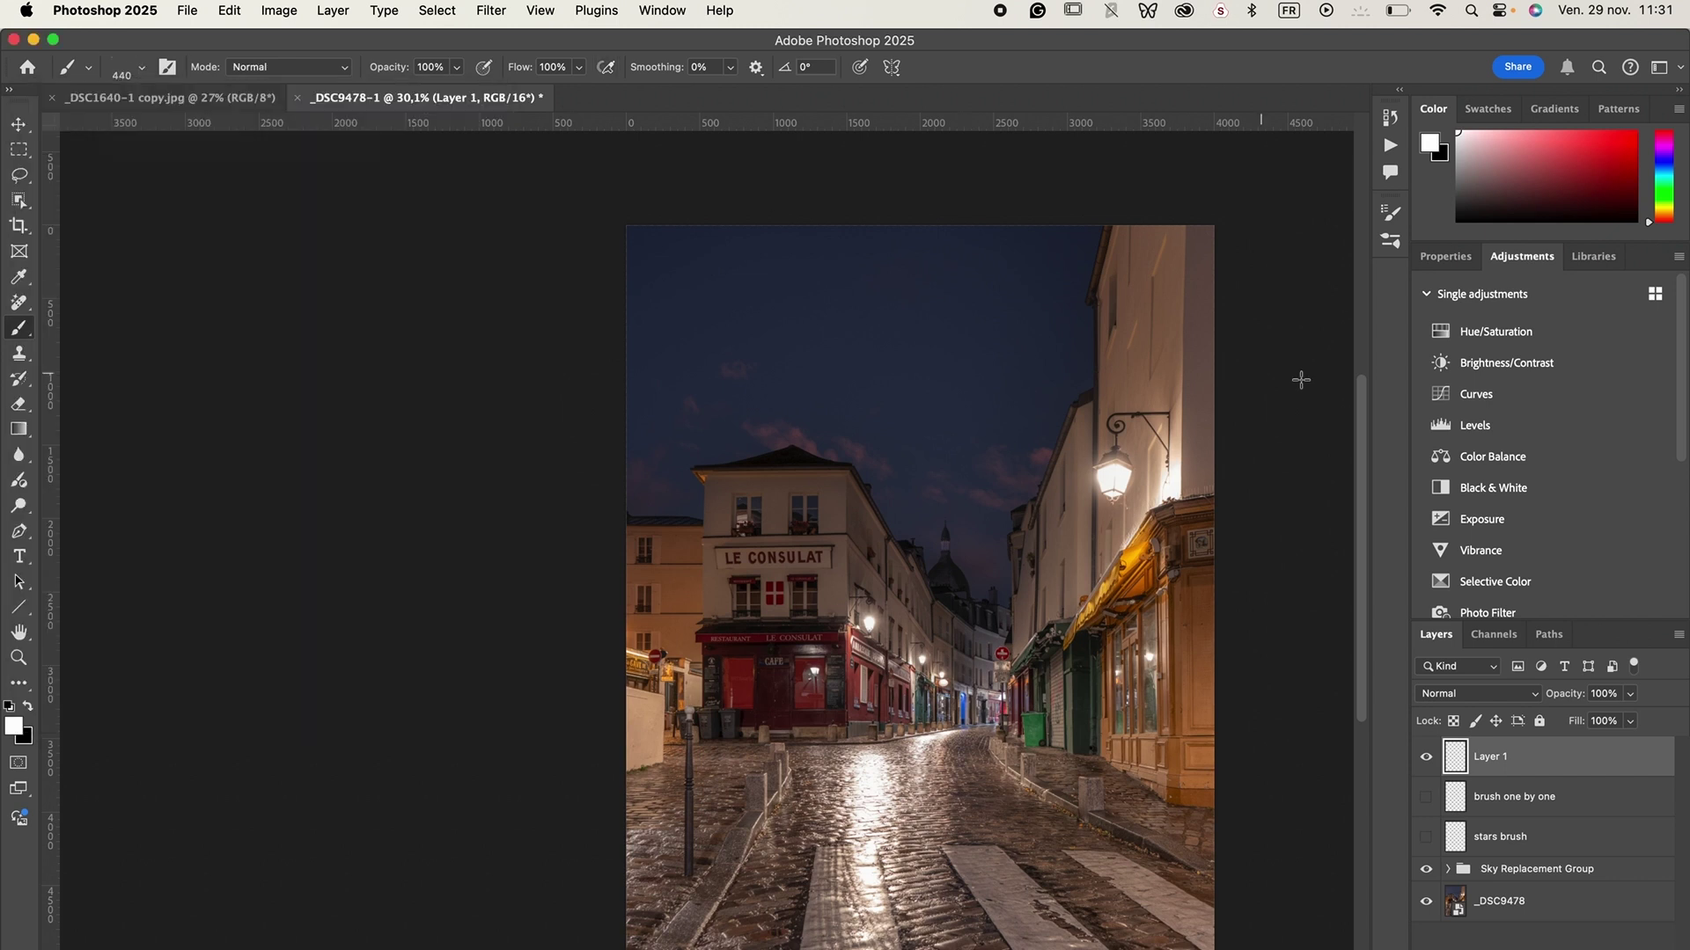
drag(924, 392, 968, 389)
click(1003, 359)
key(super+z)
mouse_move(980, 313)
mouse_down()
mouse_move(1050, 301)
mouse_move(936, 302)
mouse_up()
key(super+z)
mouse_move(1011, 352)
mouse_down()
mouse_move(1007, 309)
mouse_move(720, 250)
mouse_move(601, 297)
mouse_up()
key(super+z)
mouse_move(972, 347)
mouse_down()
mouse_move(1038, 335)
mouse_move(868, 346)
mouse_up()
click(977, 342)
key(super+z)
Step: Dab white stars across the right, lower and left sky, shrinking the brush to about 266 px
click(1032, 291)
click(841, 321)
drag(969, 375, 955, 376)
click(1005, 378)
click(999, 305)
click(710, 275)
click(668, 363)
click(662, 249)
drag(922, 384, 909, 389)
drag(942, 272, 932, 272)
Step: Give the eraser the Arrondi net hard round tip at 512 px, then toggle Layer 1 to compare
key(e)
drag(907, 333, 953, 333)
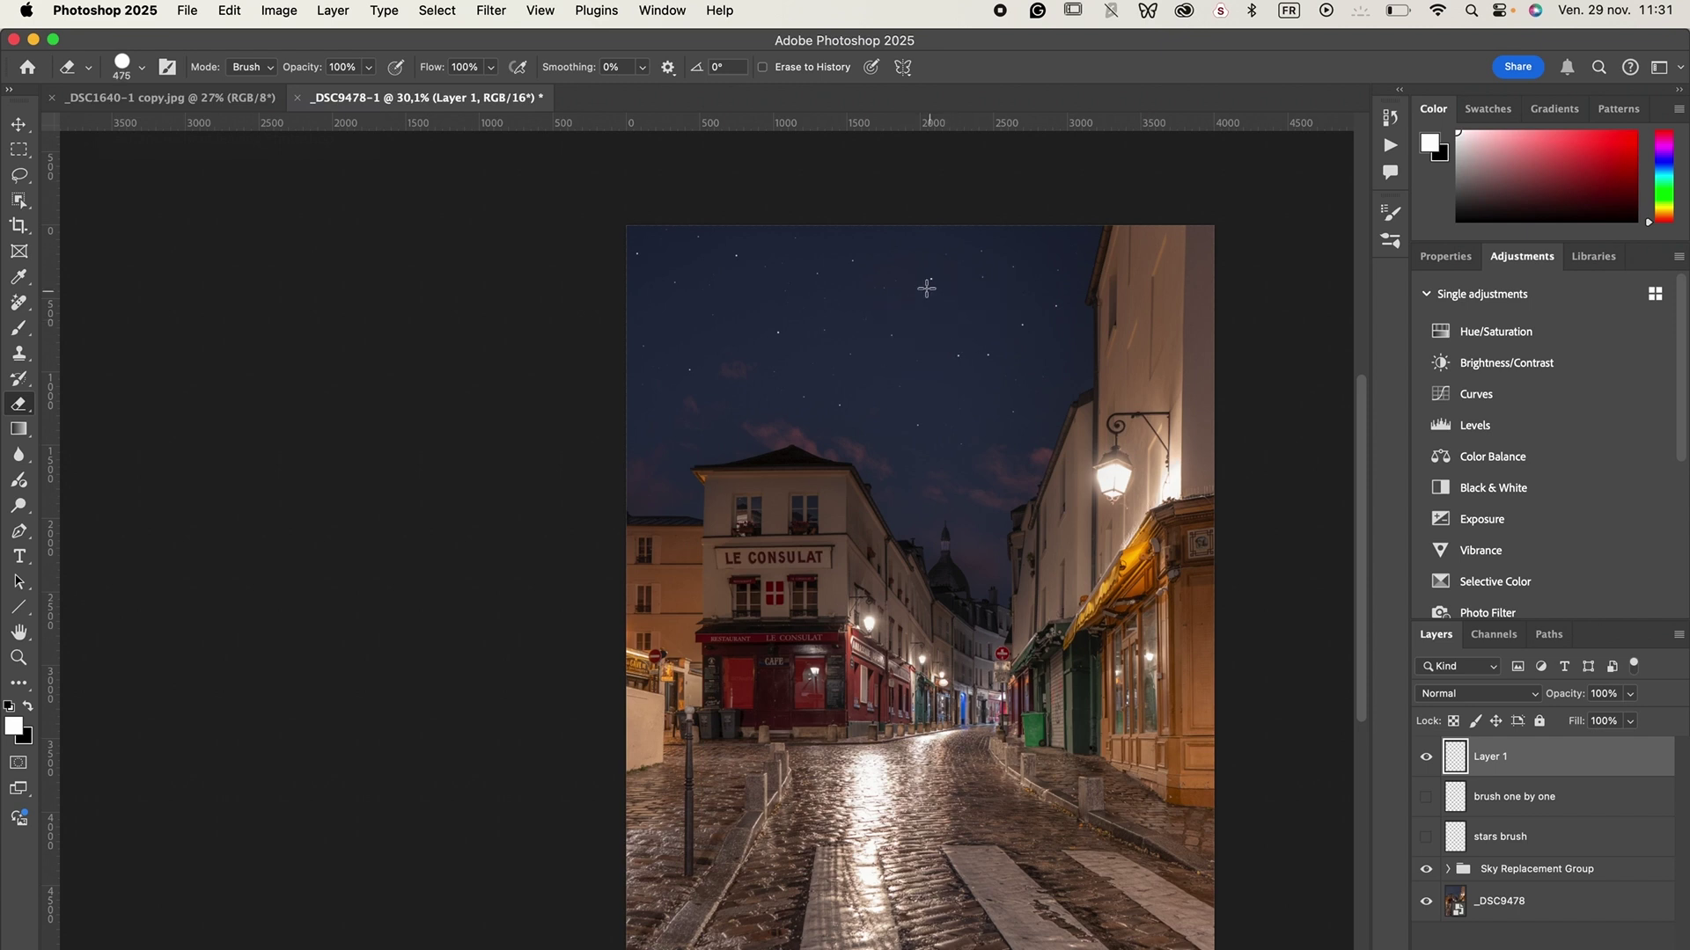
click(140, 68)
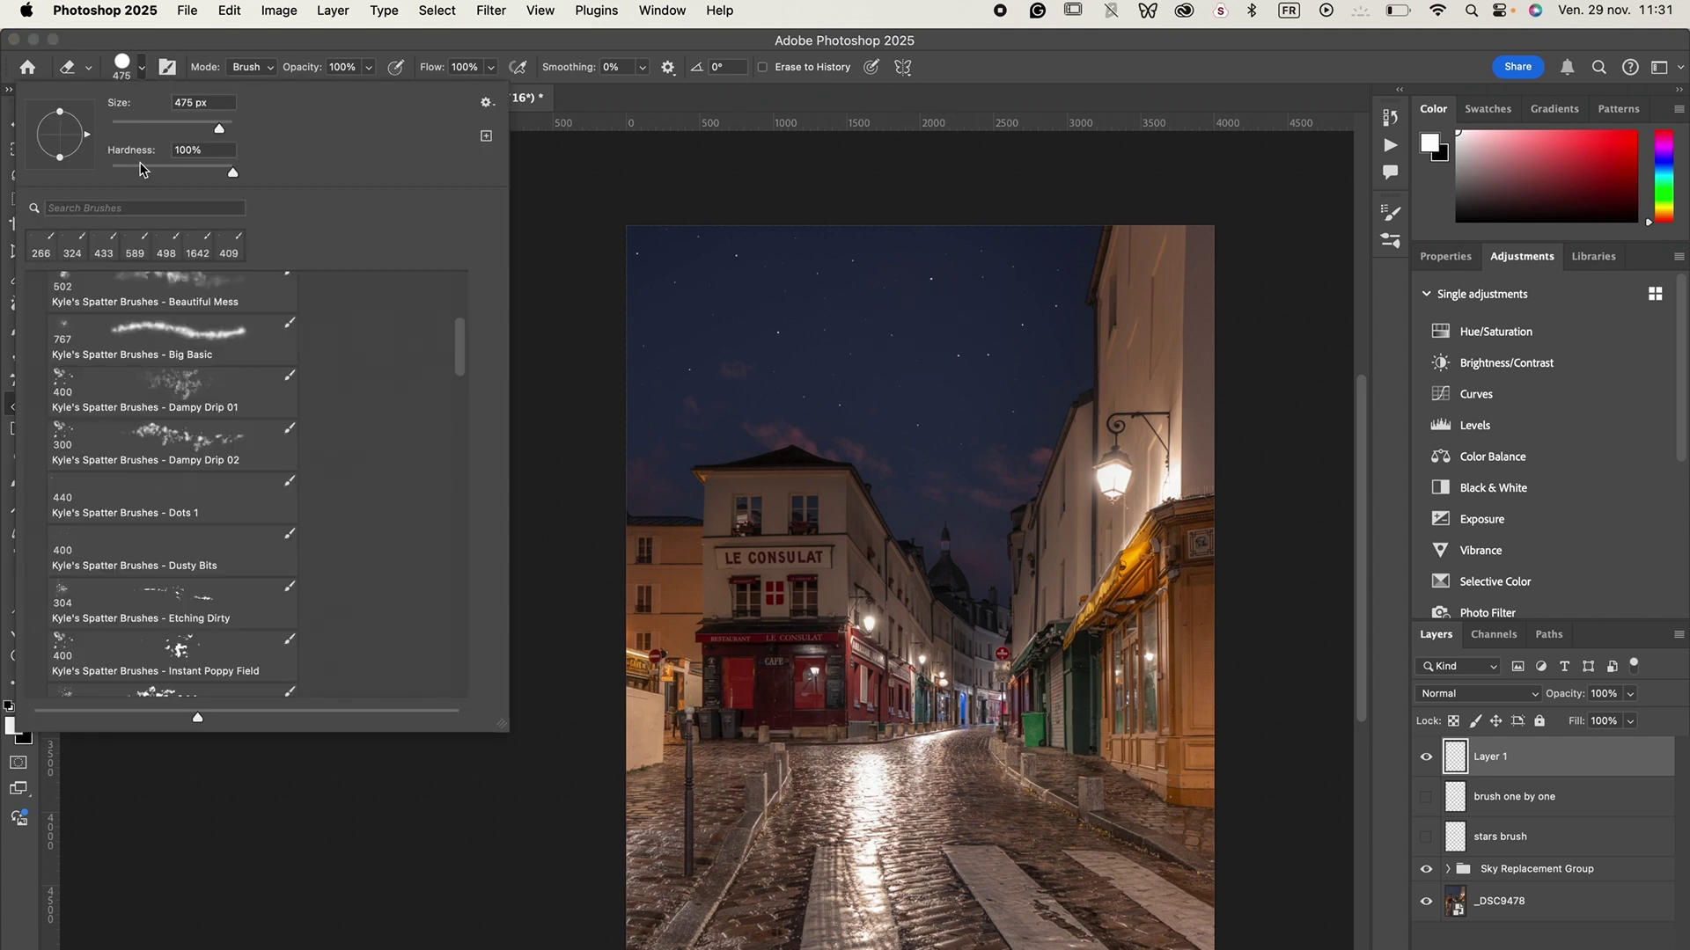
scroll(149, 376, up, 15)
click(38, 286)
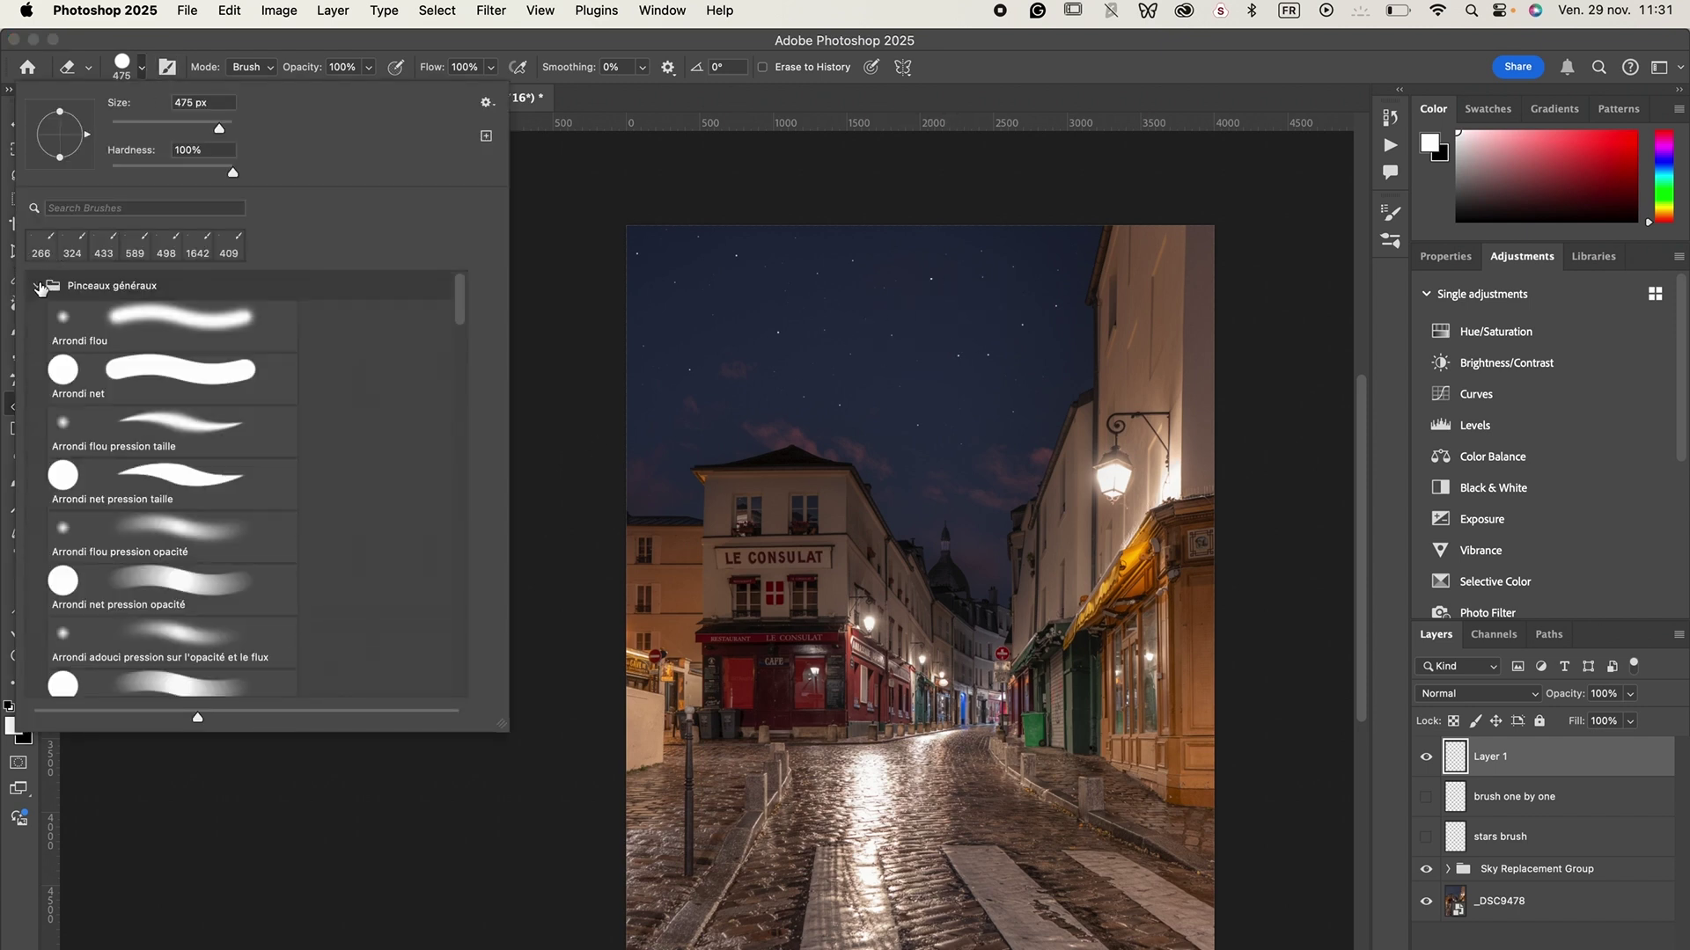
click(141, 378)
click(144, 73)
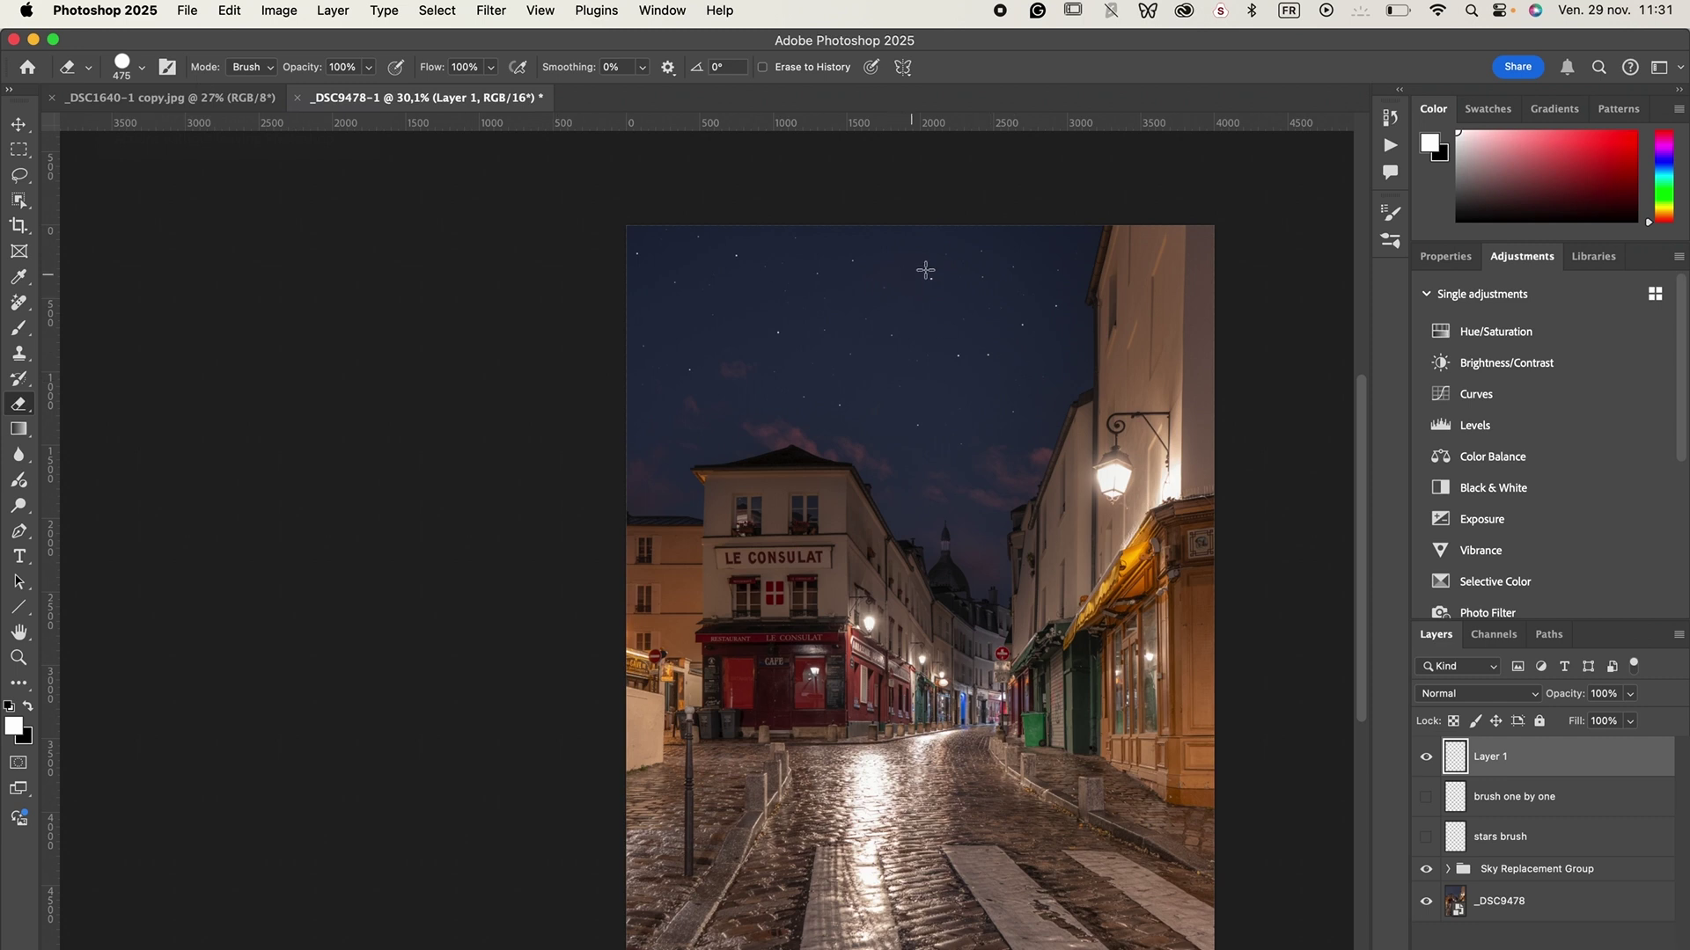
mouse_move(932, 283)
mouse_down()
mouse_move(1003, 332)
mouse_move(968, 325)
mouse_up()
click(1426, 758)
click(1426, 759)
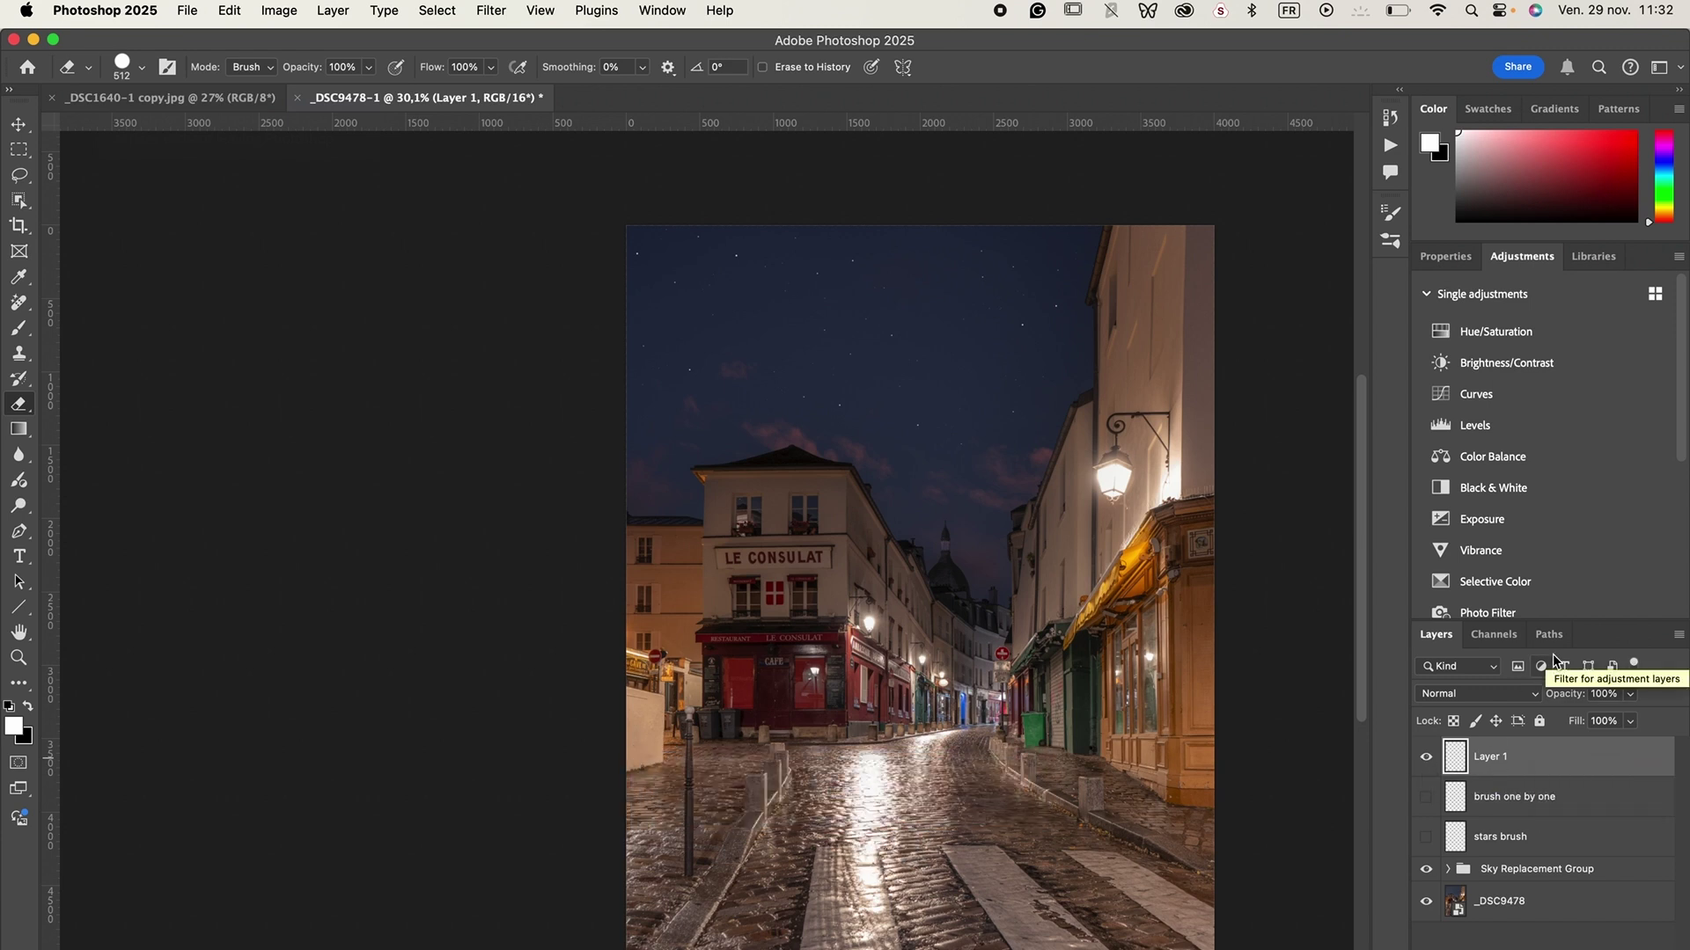
Step: Set Layer 1 to 65% opacity, hide it, rename it 'SPLATTER PACK', and hide the stars brush layer
drag(1583, 700, 1543, 698)
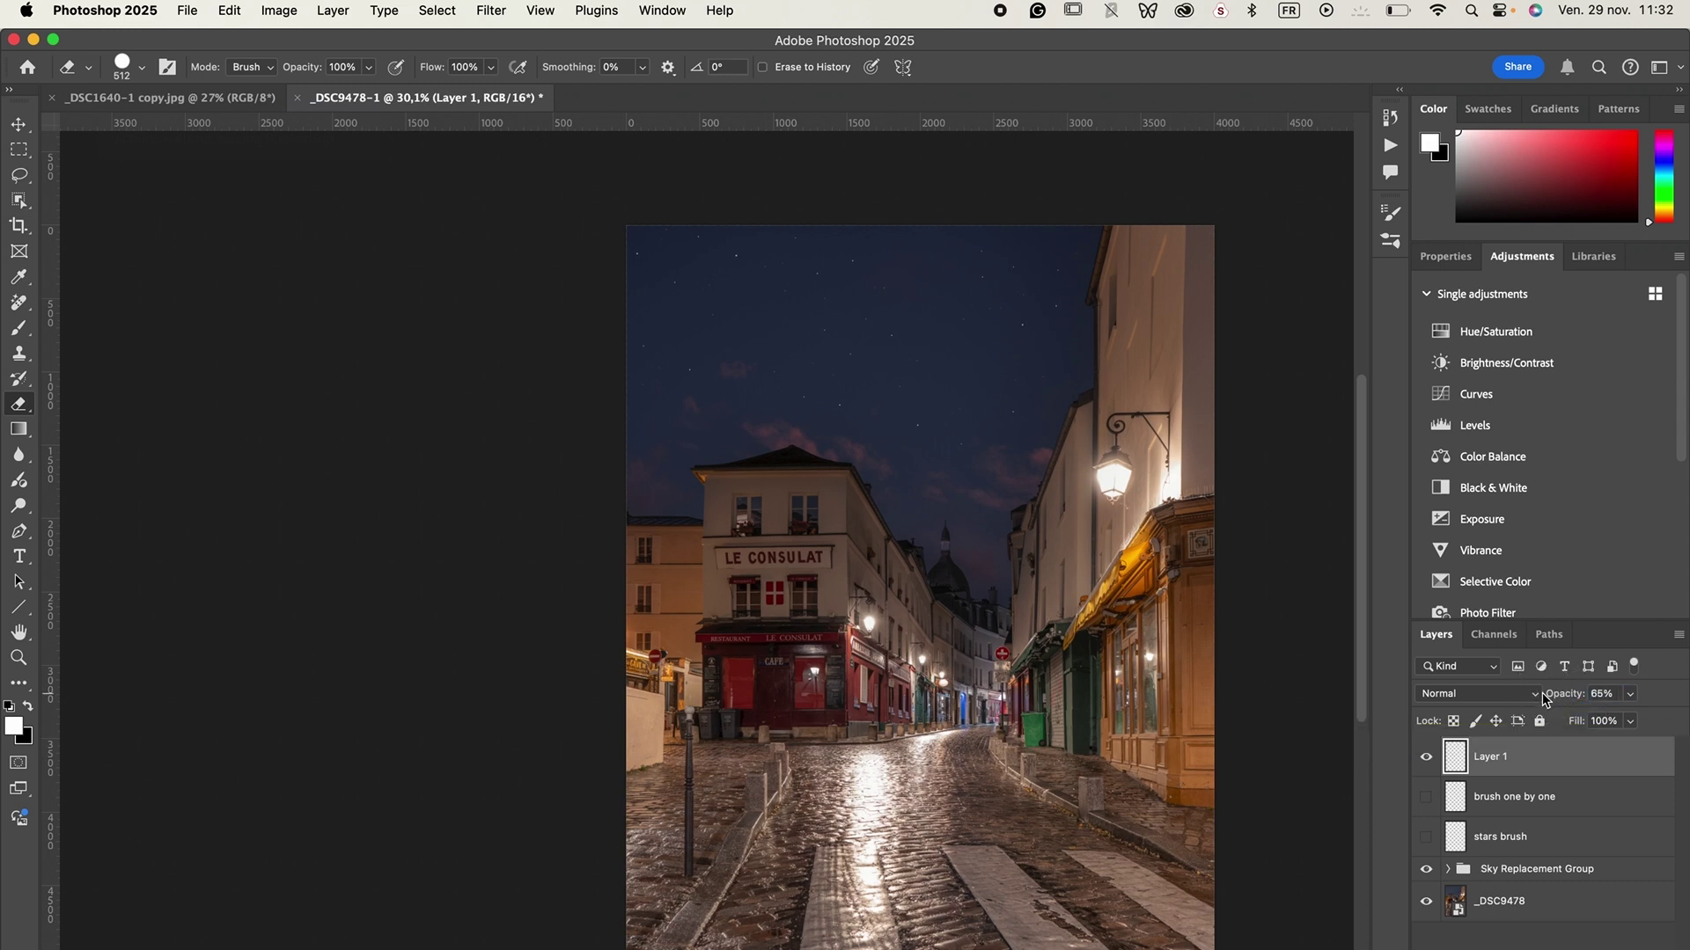
click(1426, 756)
double_click(1497, 759)
text(SPLATTER PACK)
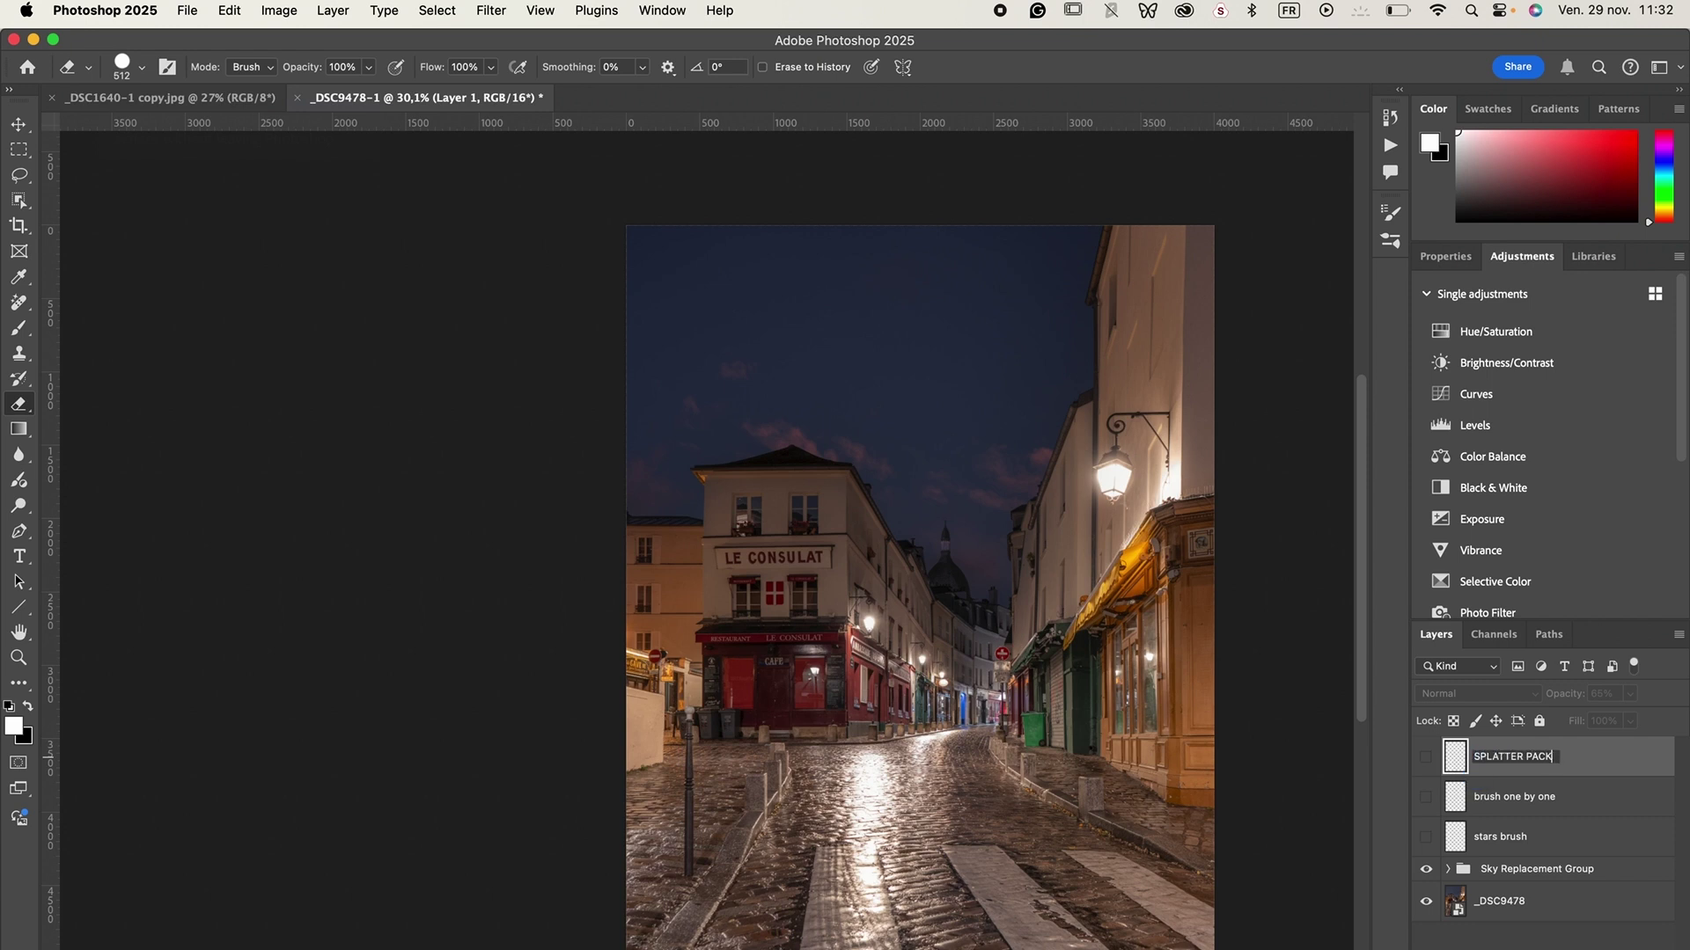
key(Return)
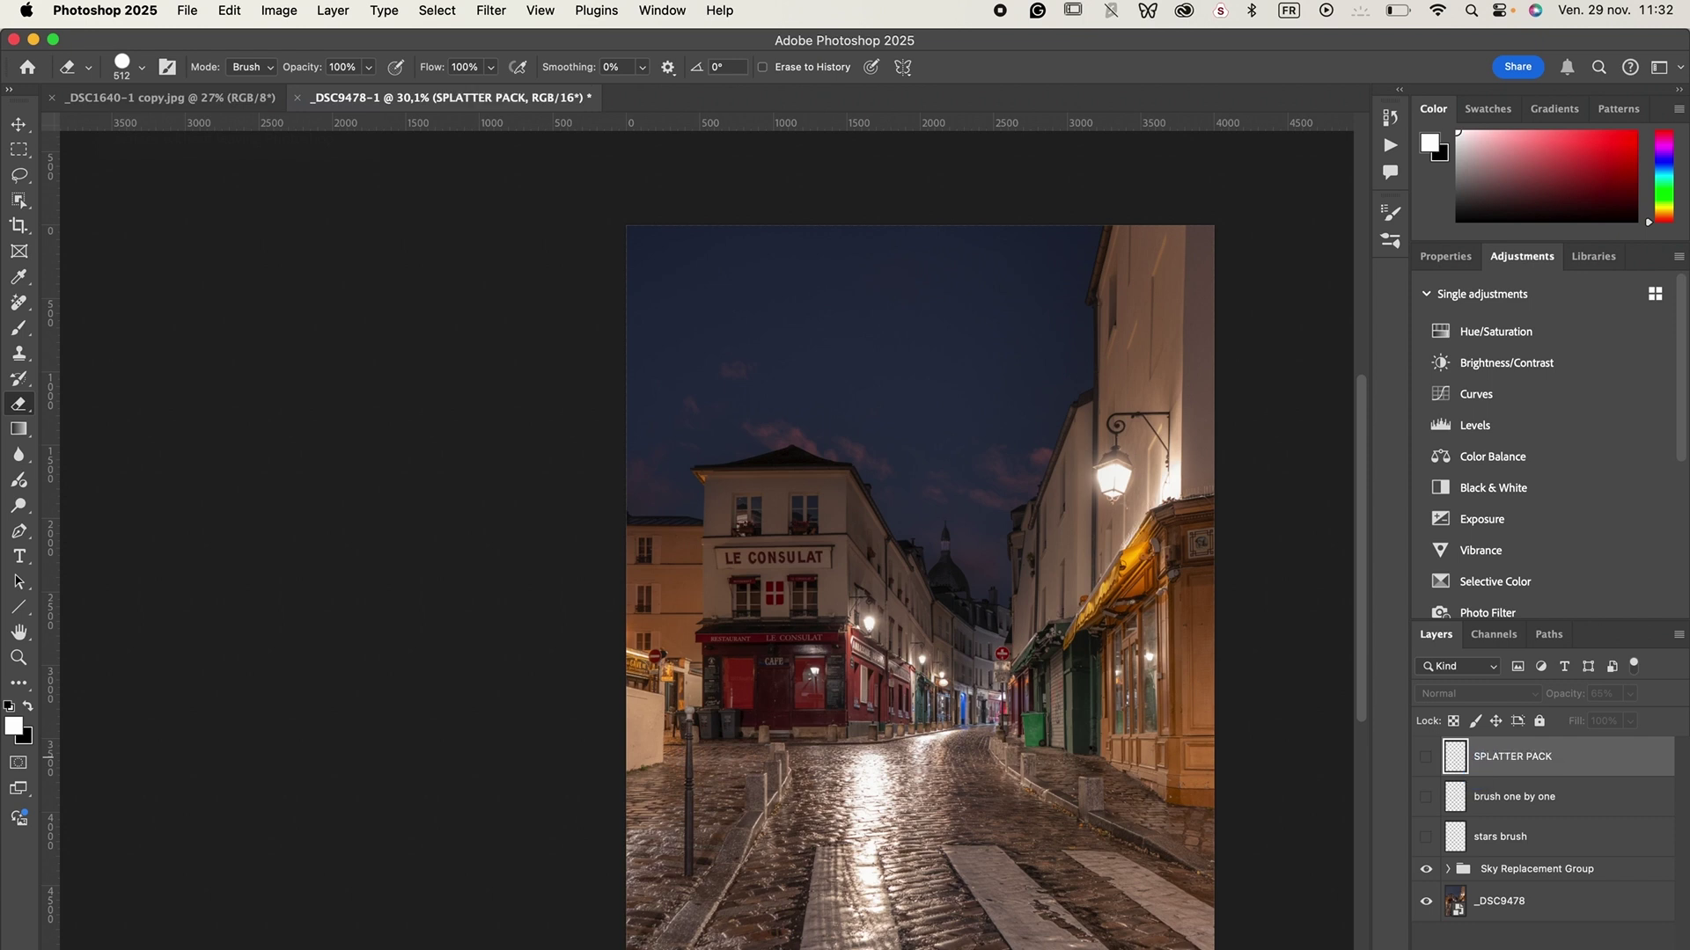
click(1427, 836)
Step: Compare the original and replaced sky, then show stars brush and flick the brush one by one layer
click(1427, 870)
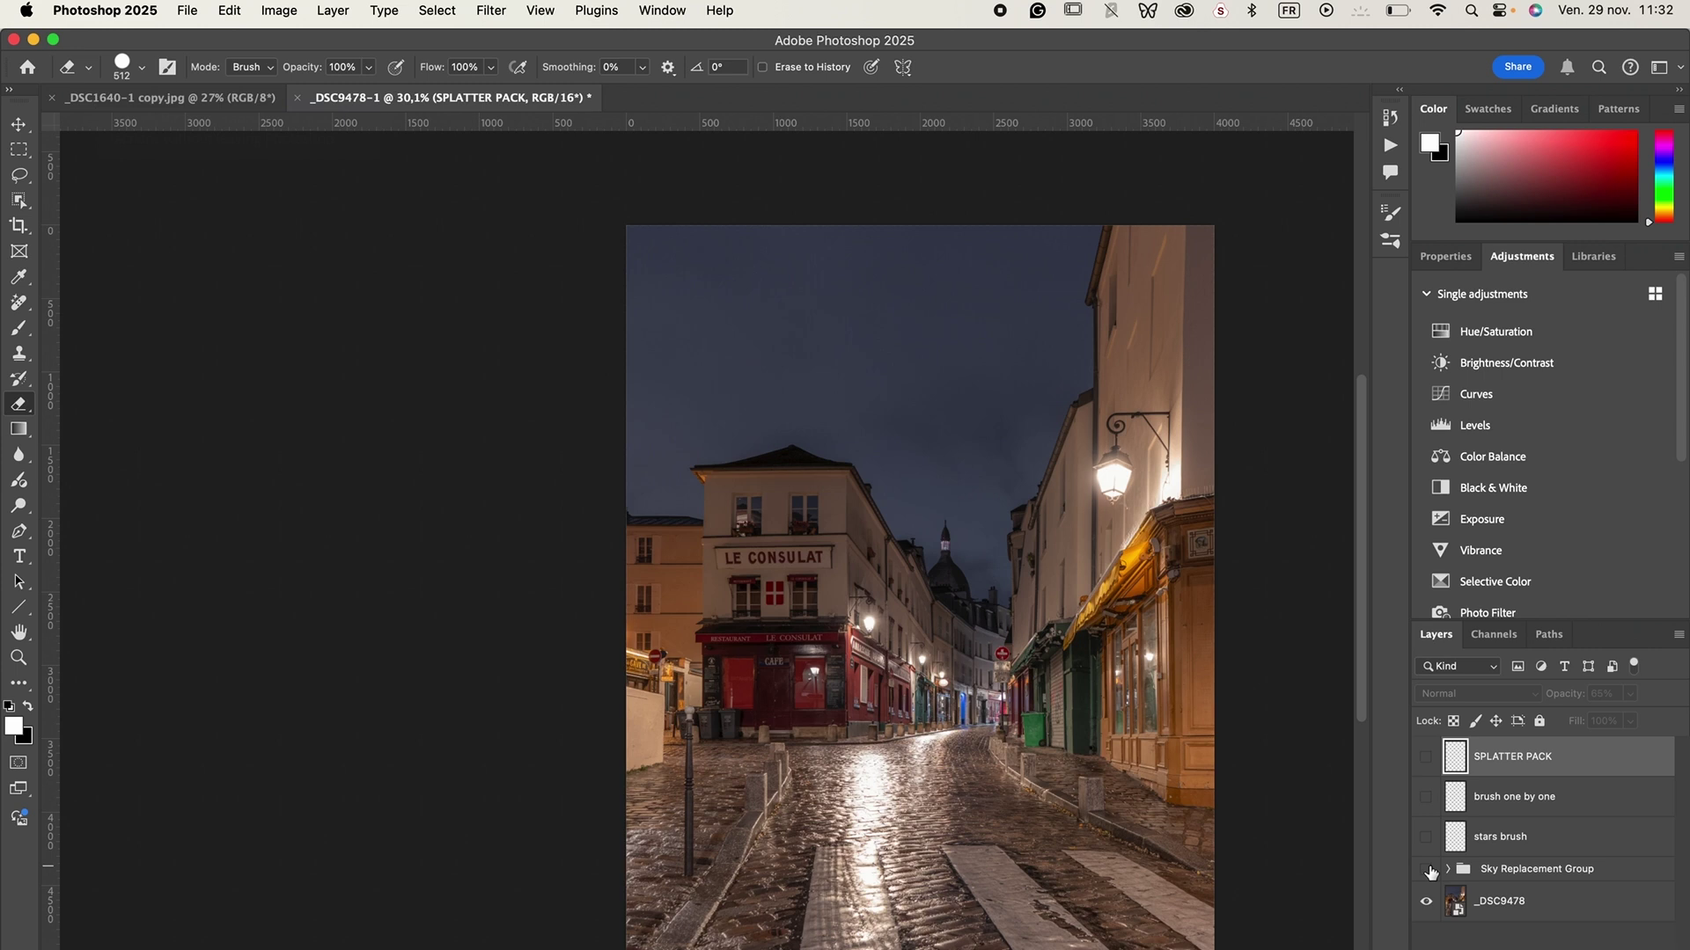
click(1426, 869)
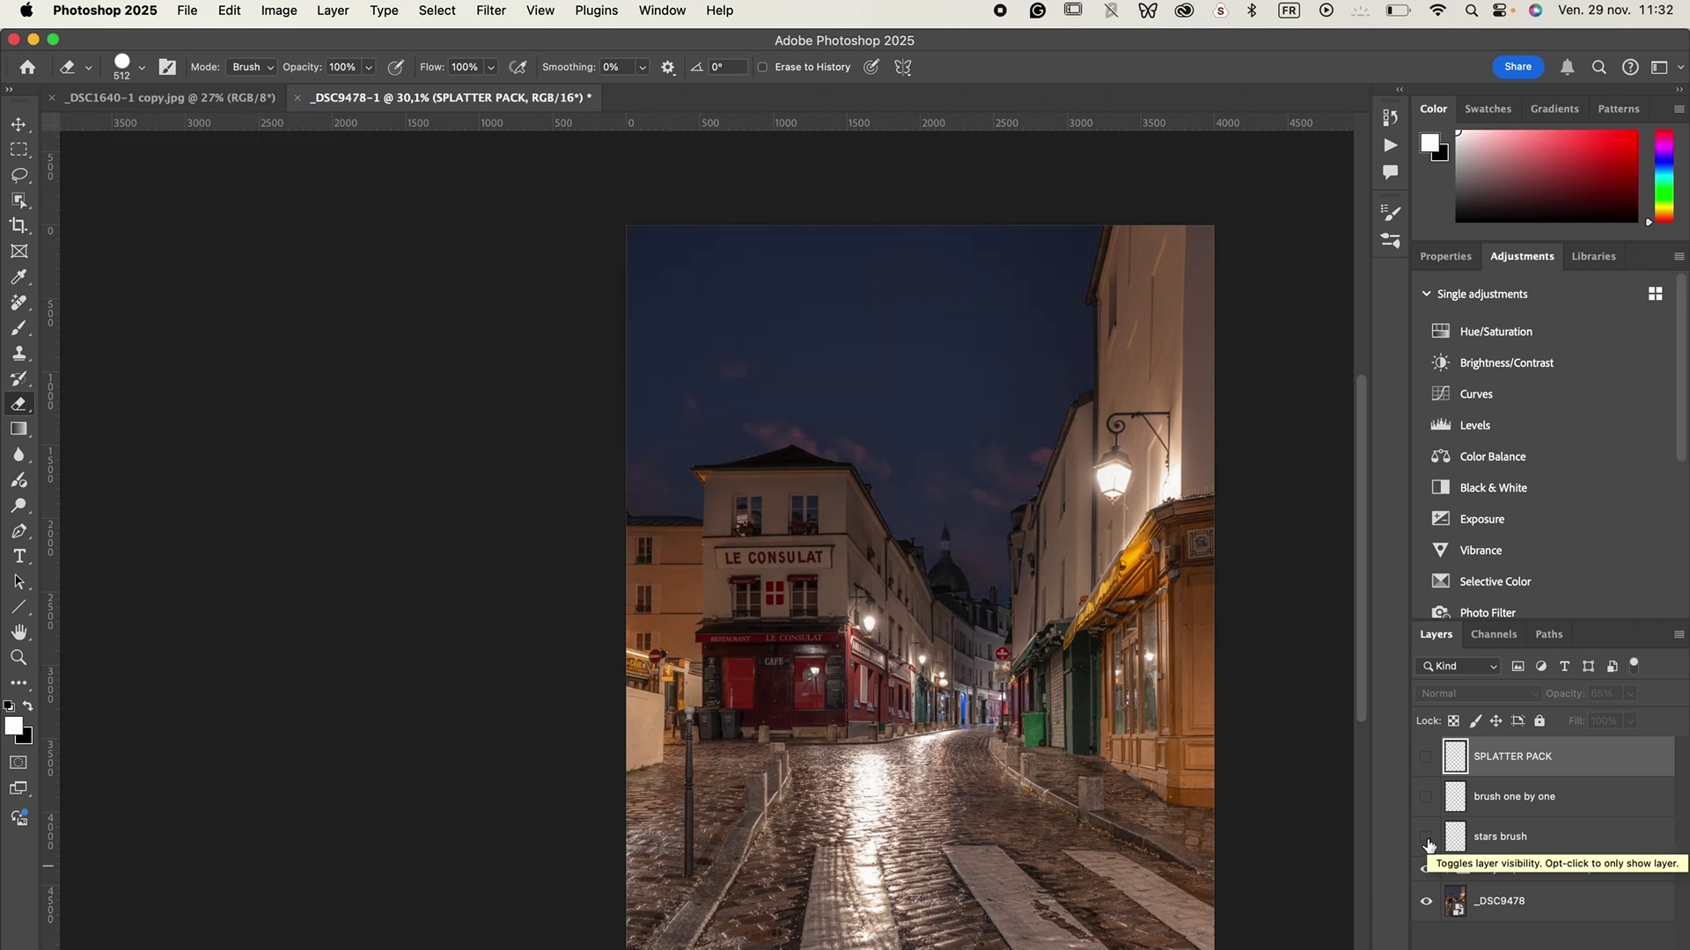
click(1426, 839)
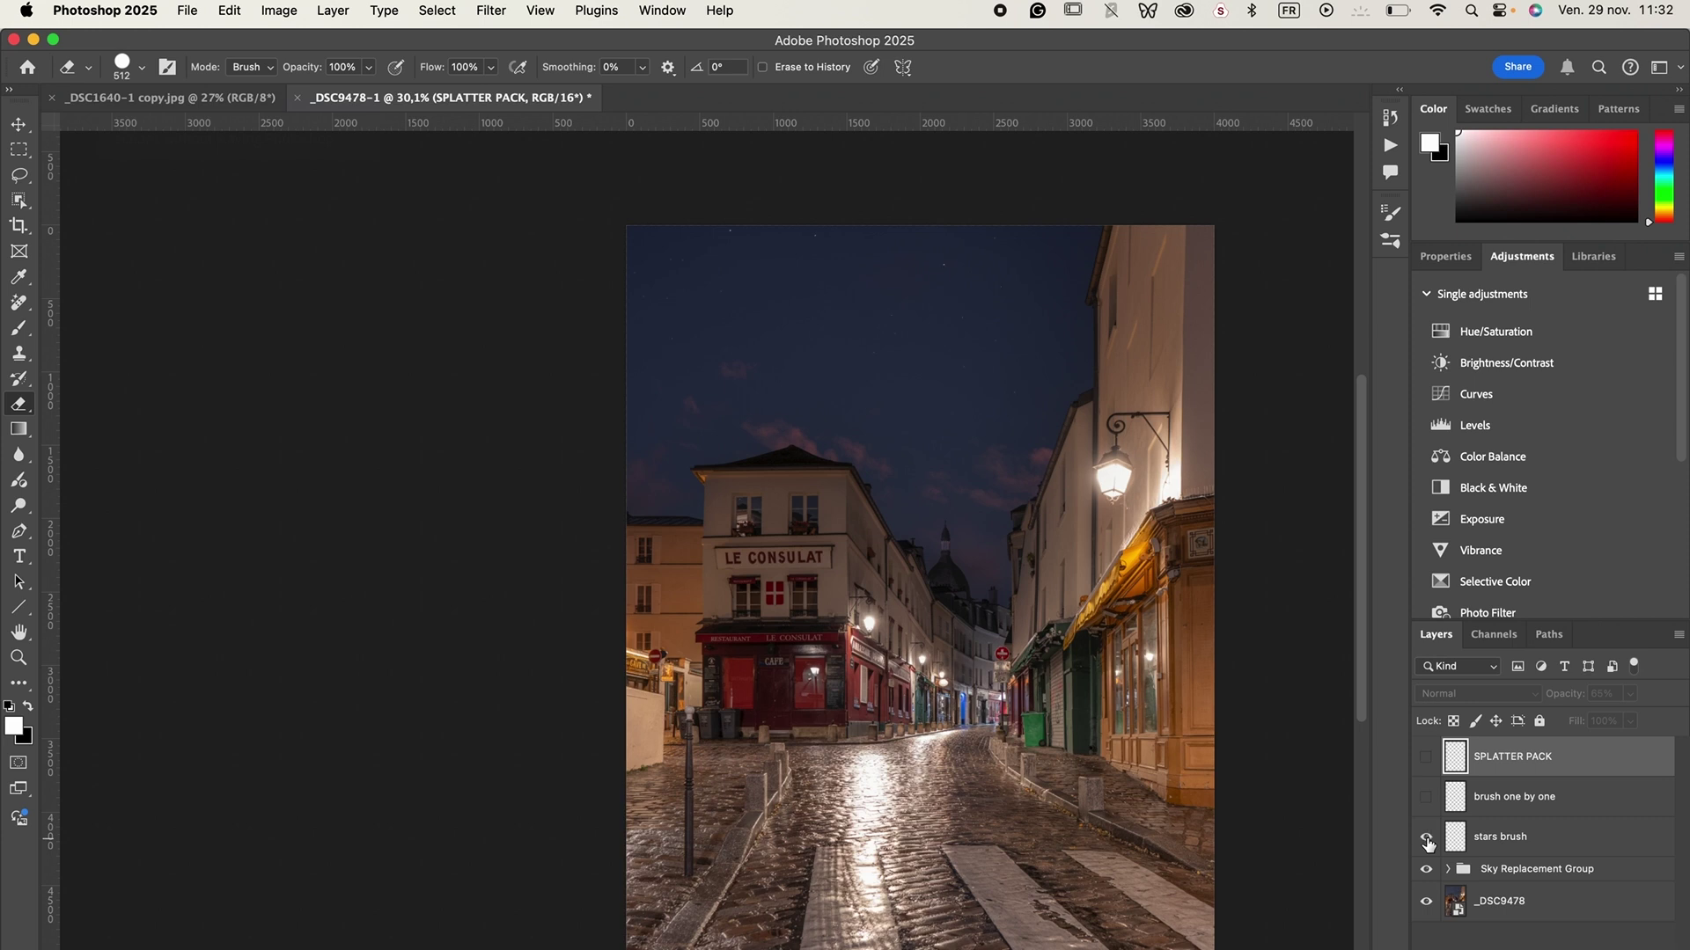
click(1427, 797)
click(1426, 808)
click(1426, 808)
click(1426, 808)
click(1426, 807)
click(1427, 808)
click(1426, 808)
click(1427, 808)
Step: Alternate the SPLATTER PACK and stars brush layers, leaving only SPLATTER PACK visible
click(1426, 760)
click(1427, 761)
click(1427, 761)
click(1426, 761)
click(1426, 837)
click(1427, 838)
click(1427, 838)
click(1427, 838)
click(1426, 759)
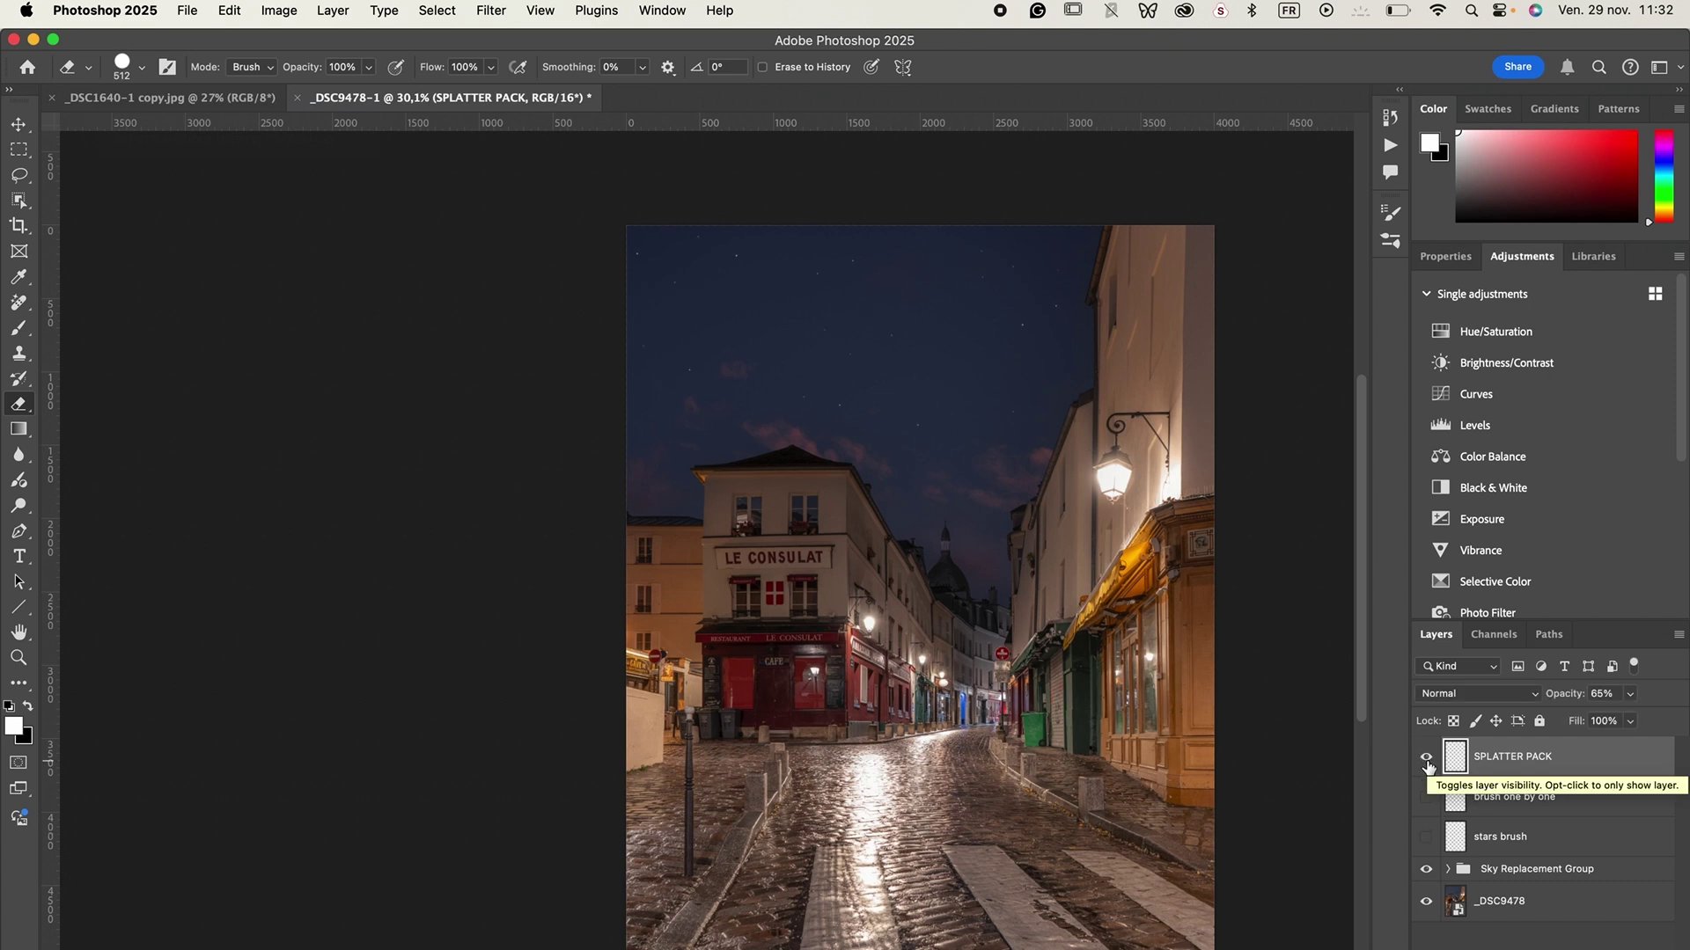